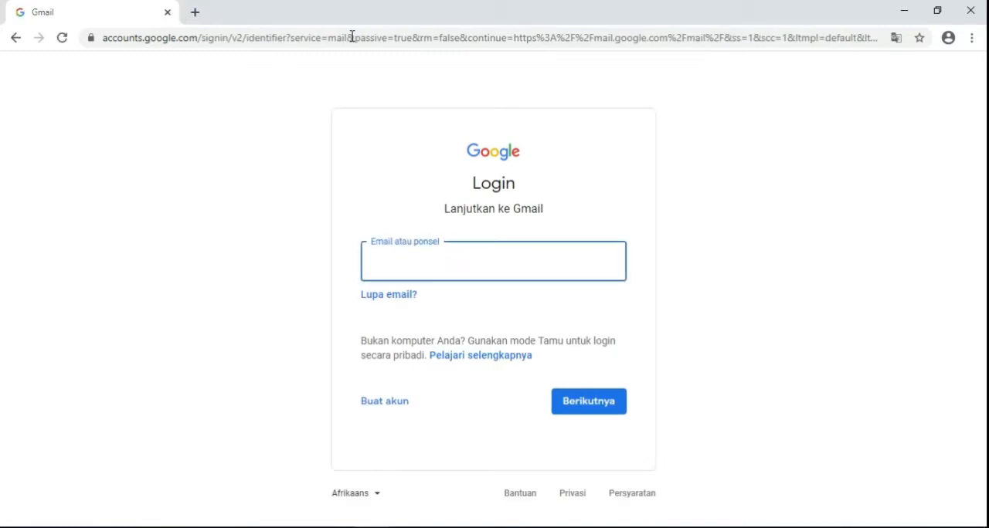
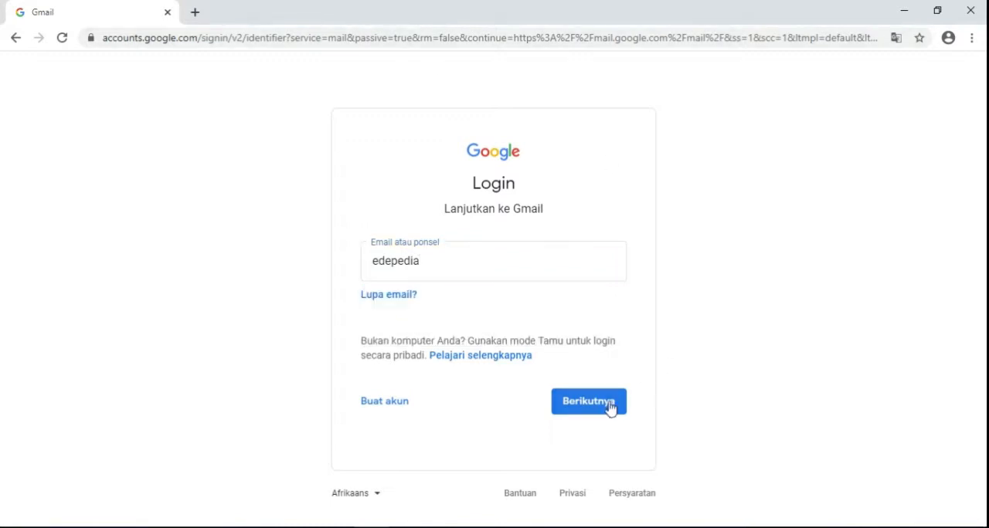
# - Sign in to Gmail with the account's e-mail name and the account password
pyautogui.click(577, 415)
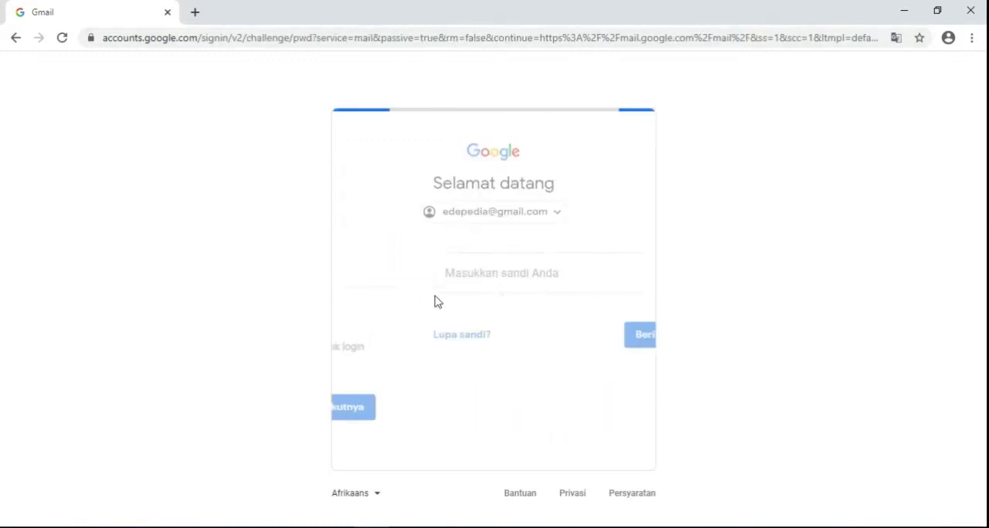
pyautogui.write('•')
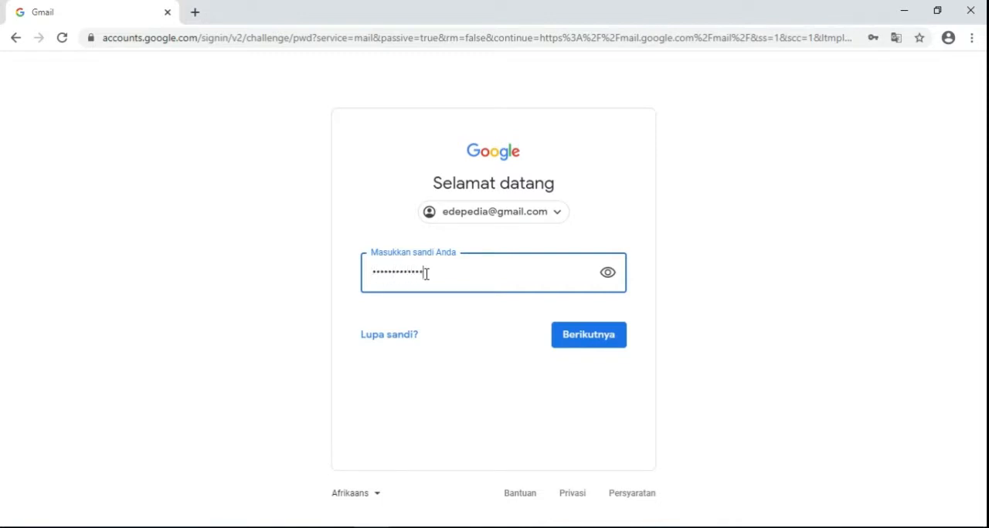
pyautogui.click(561, 335)
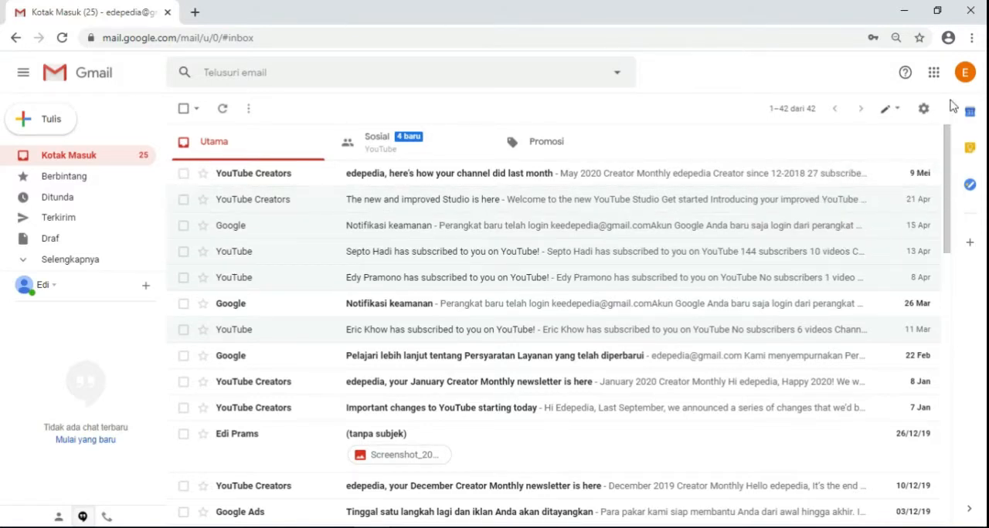
# - Open the Google Forms product page from Gmail by way of the full list of Google products
pyautogui.click(936, 76)
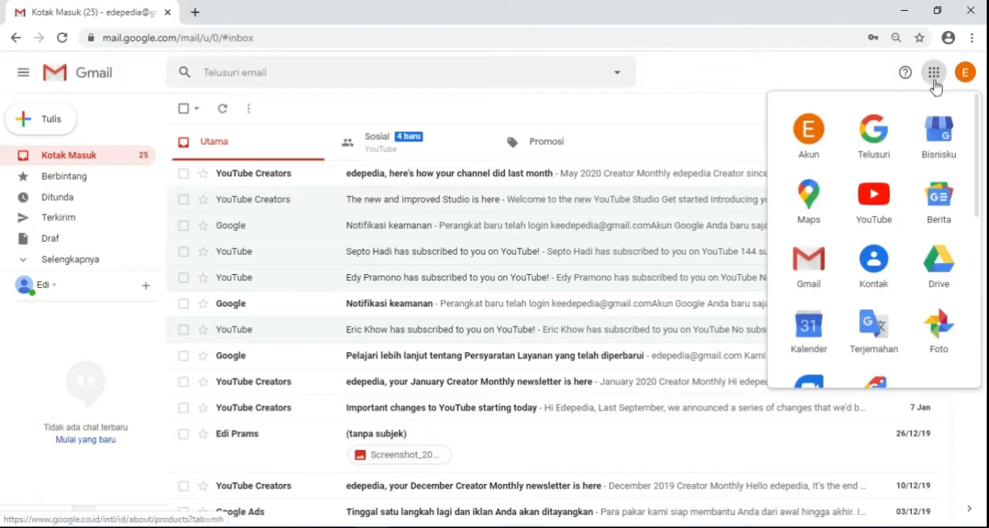
pyautogui.moveTo(978, 149); pyautogui.dragTo(976, 324)
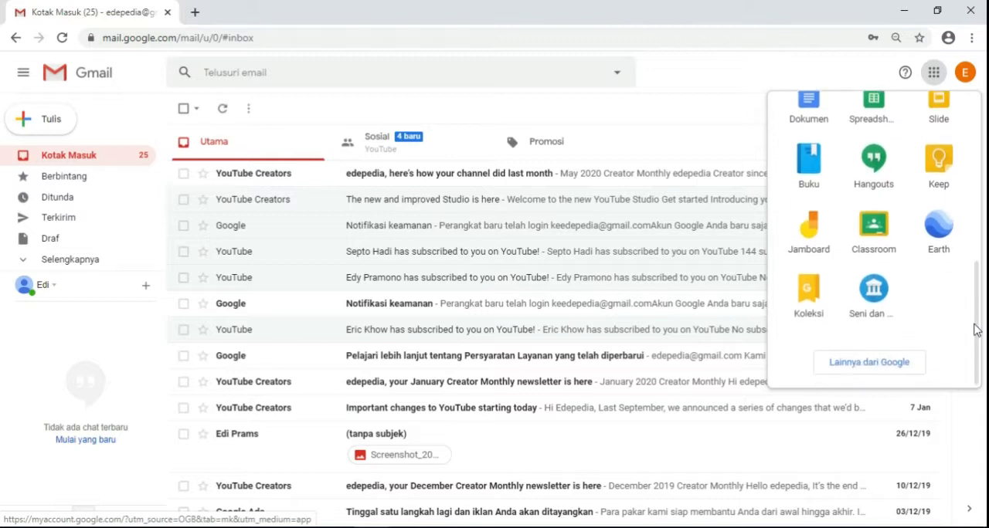
pyautogui.scroll(5, 976, 319)
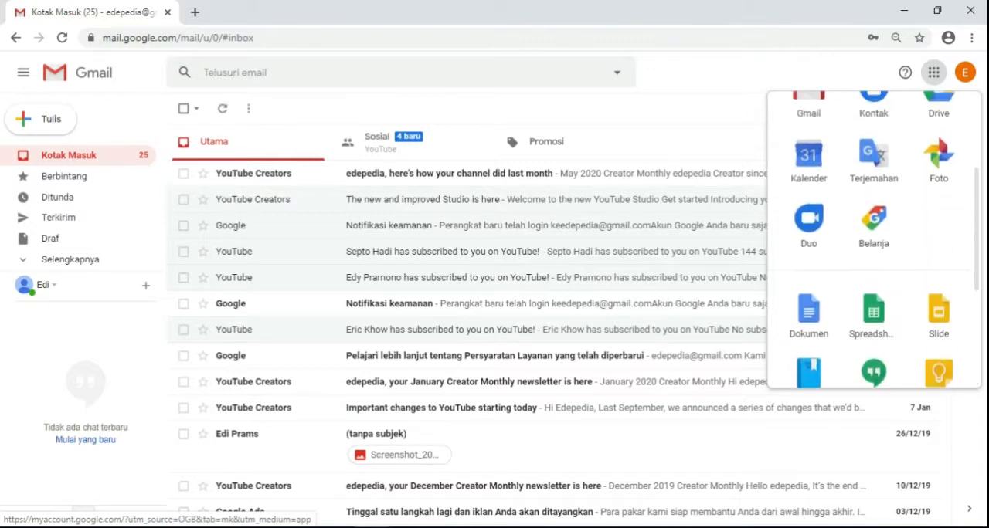
pyautogui.moveTo(977, 180); pyautogui.dragTo(978, 323)
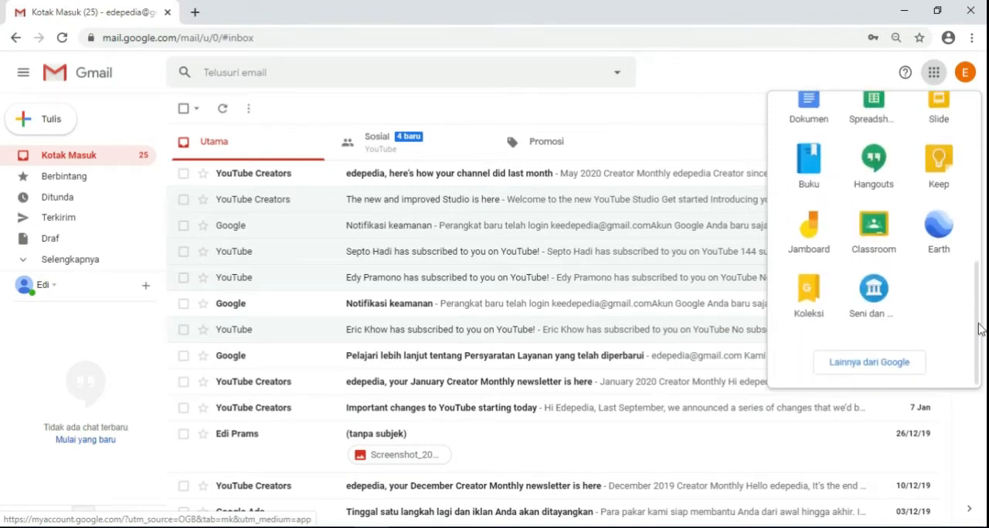
pyautogui.click(869, 371)
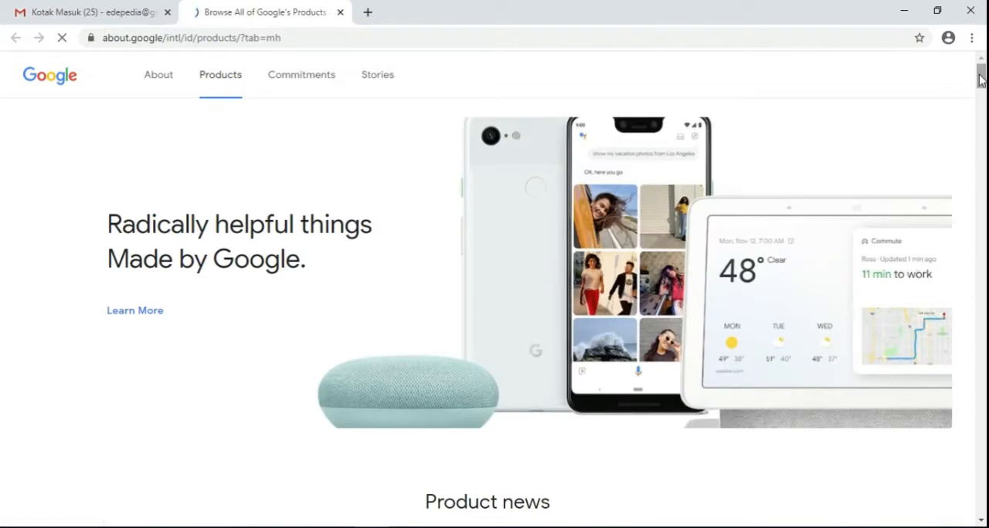
pyautogui.moveTo(979, 77); pyautogui.dragTo(982, 433)
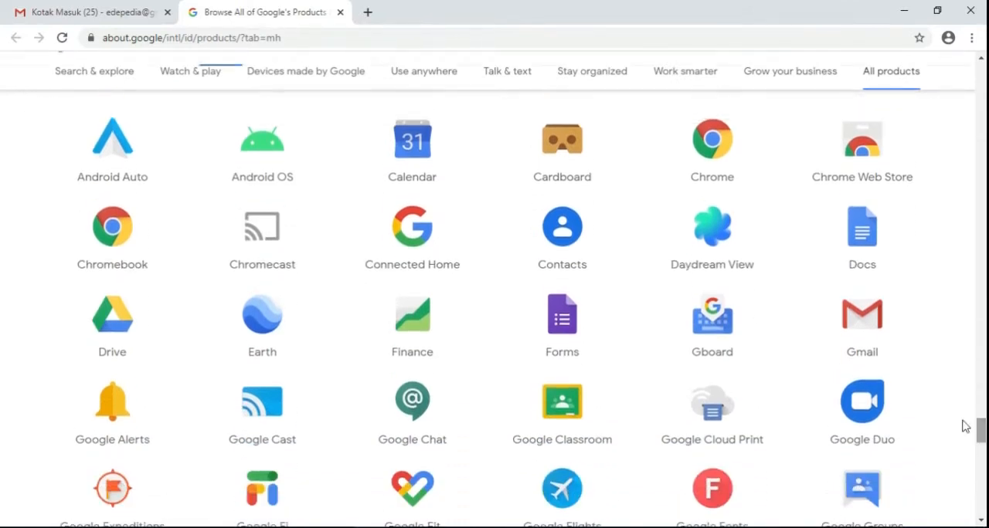
pyautogui.click(563, 322)
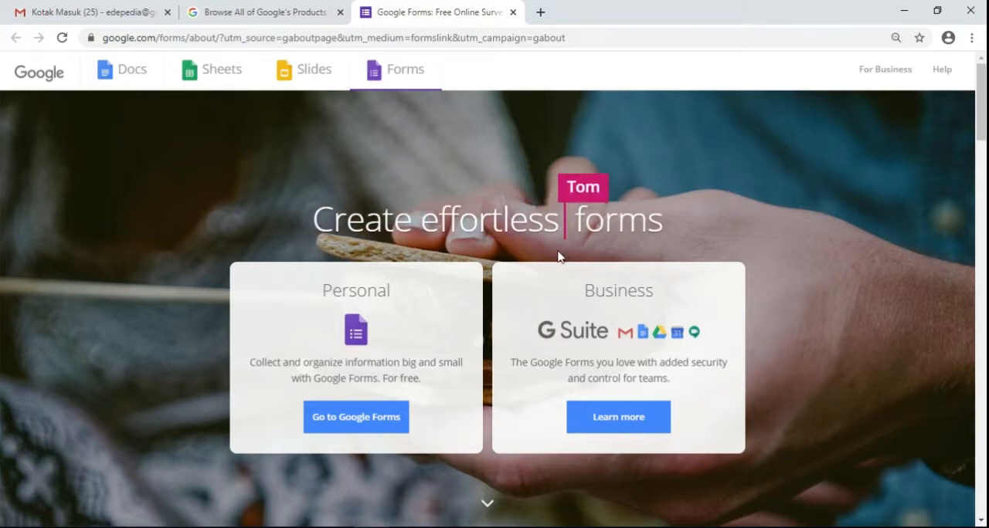
# - Close the Forms and Google products pages and sign out of the Google account in Gmail
pyautogui.click(513, 12)
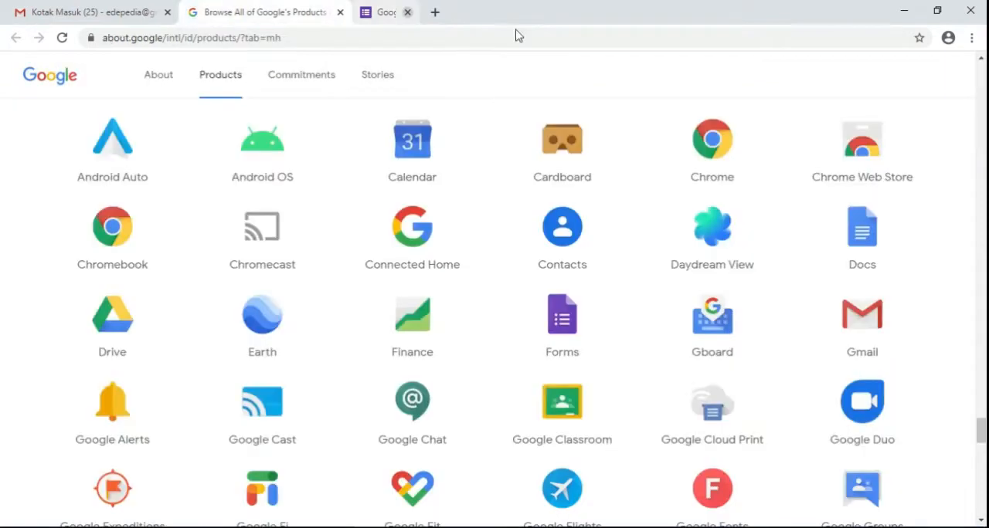
pyautogui.click(340, 12)
pyautogui.click(964, 75)
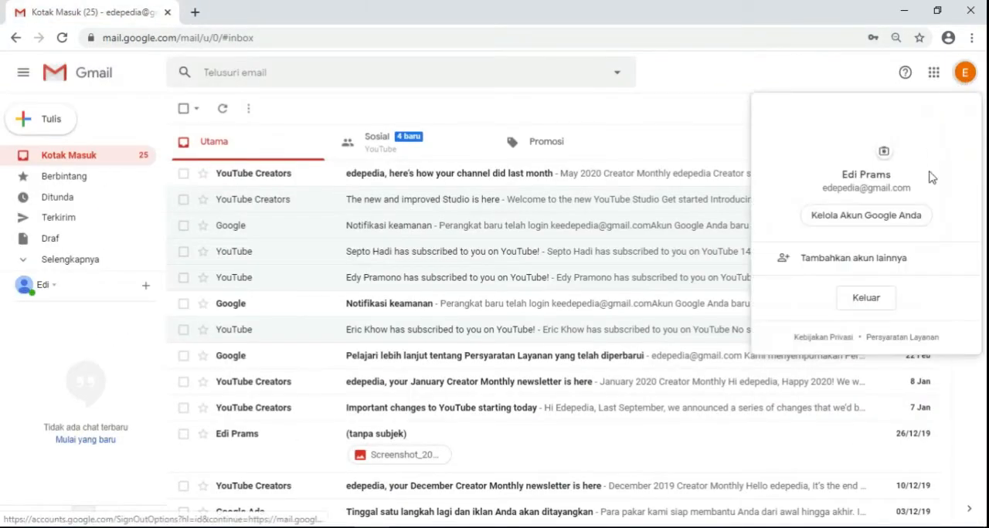
pyautogui.click(872, 299)
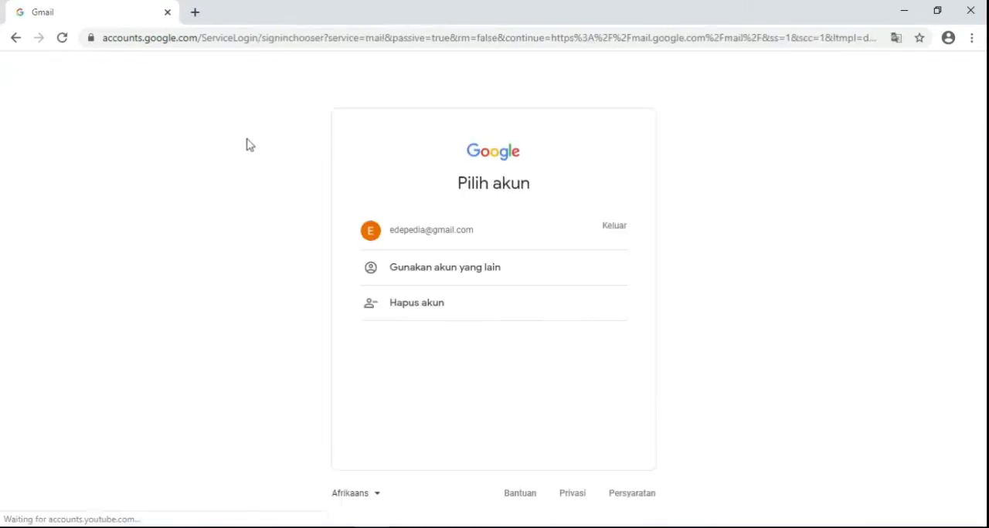
# - Go to forms.google.com and sign in with the remembered Google account by entering the account password
pyautogui.click(296, 36)
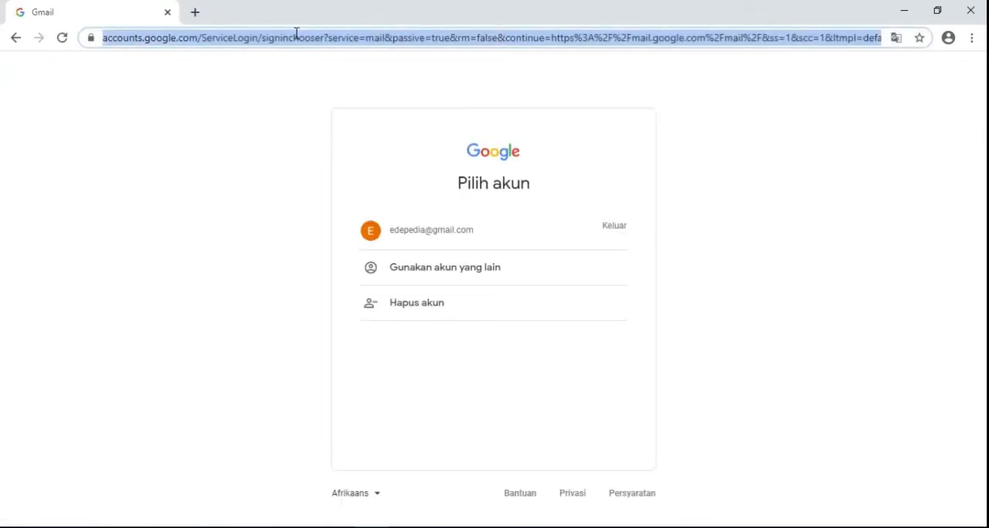
pyautogui.write('form')
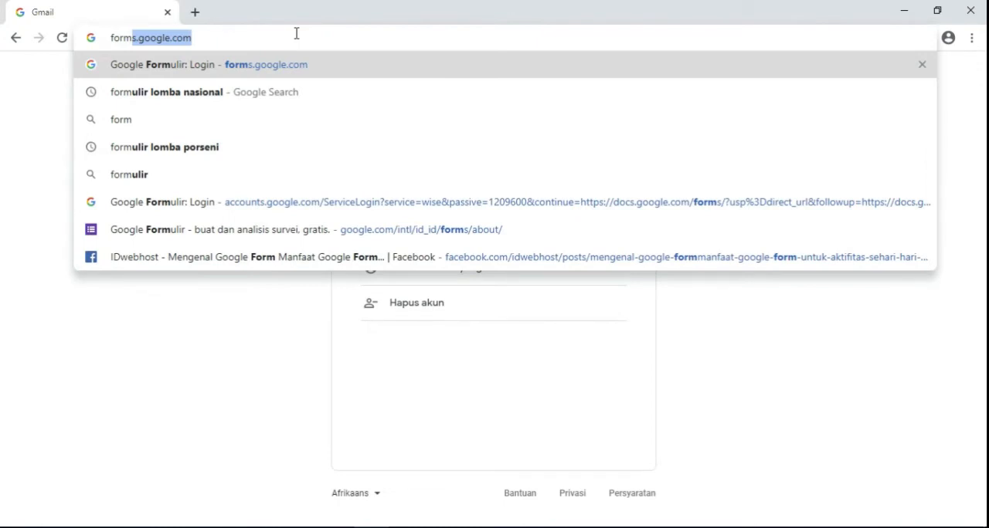
pyautogui.write('s')
pyautogui.press('Right')
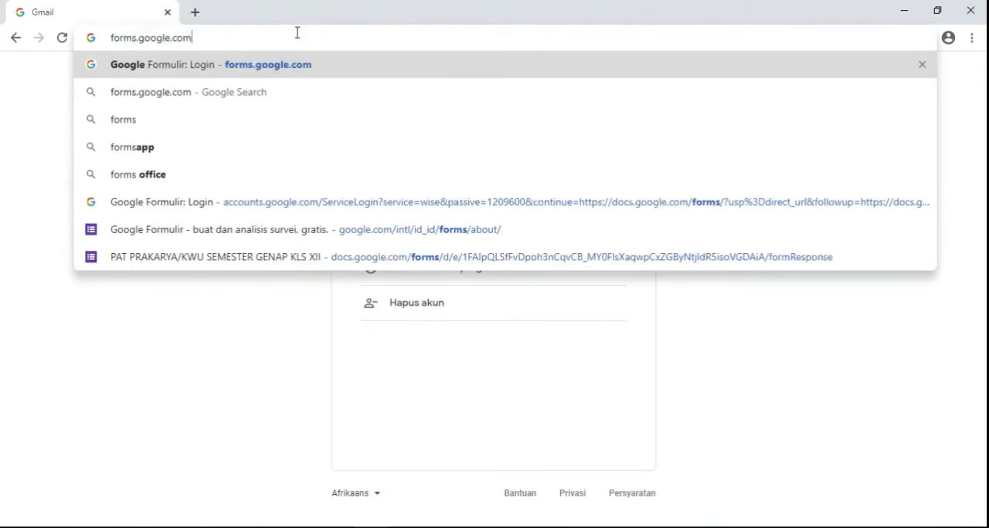
pyautogui.press('Return')
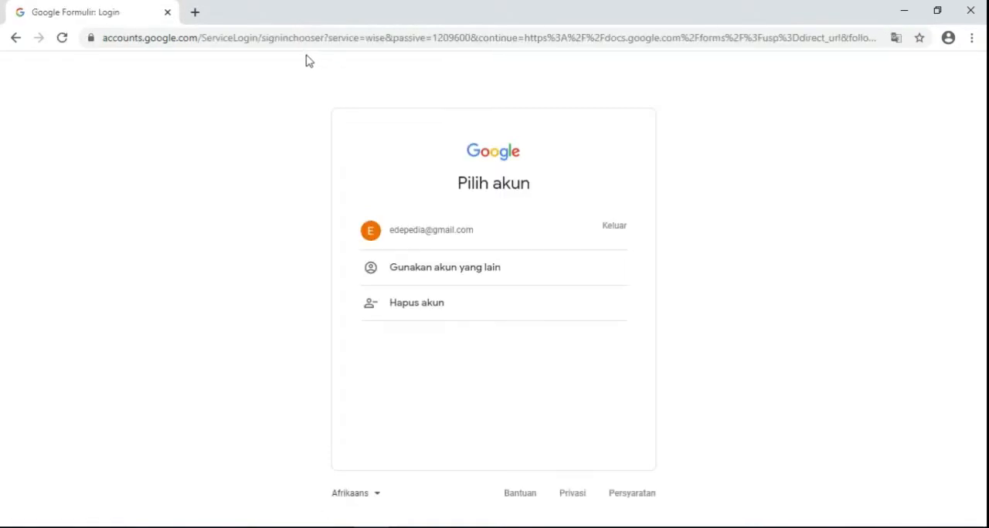
pyautogui.click(449, 236)
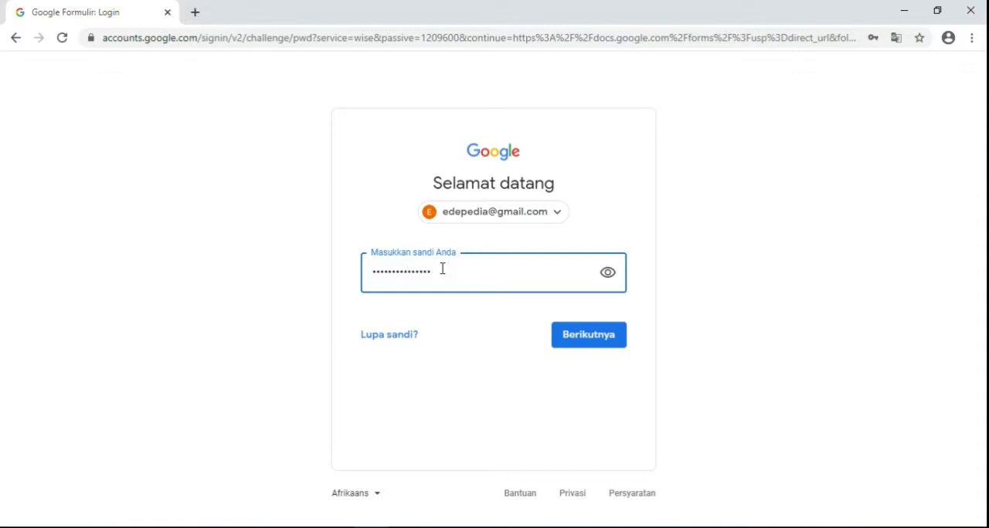
pyautogui.click(576, 338)
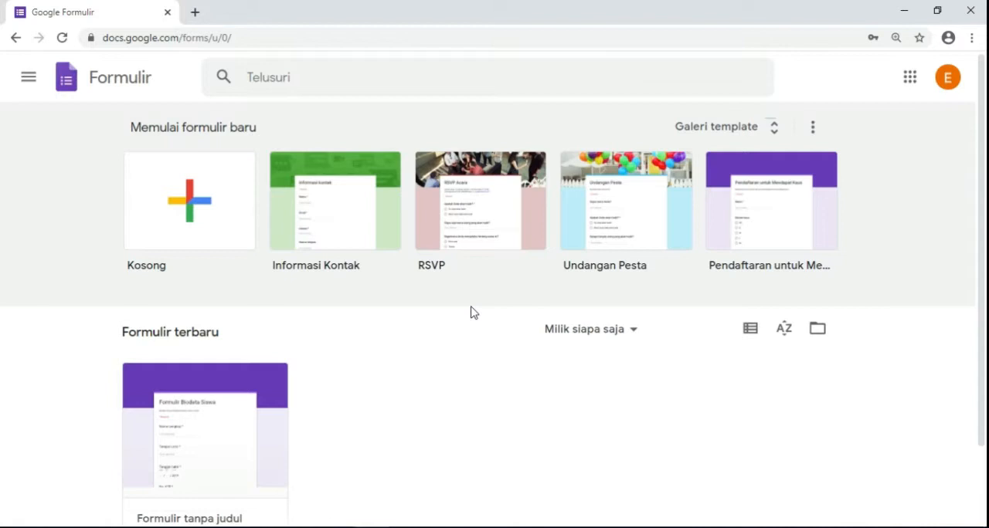
# - Examine the main menu, the Formulir home link and the form search field on the Forms home page
pyautogui.click(30, 83)
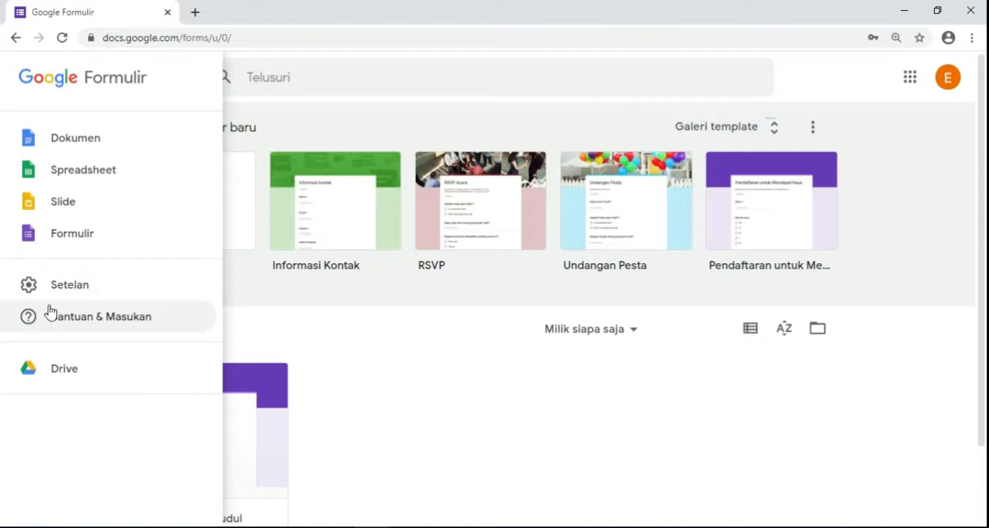
pyautogui.click(251, 332)
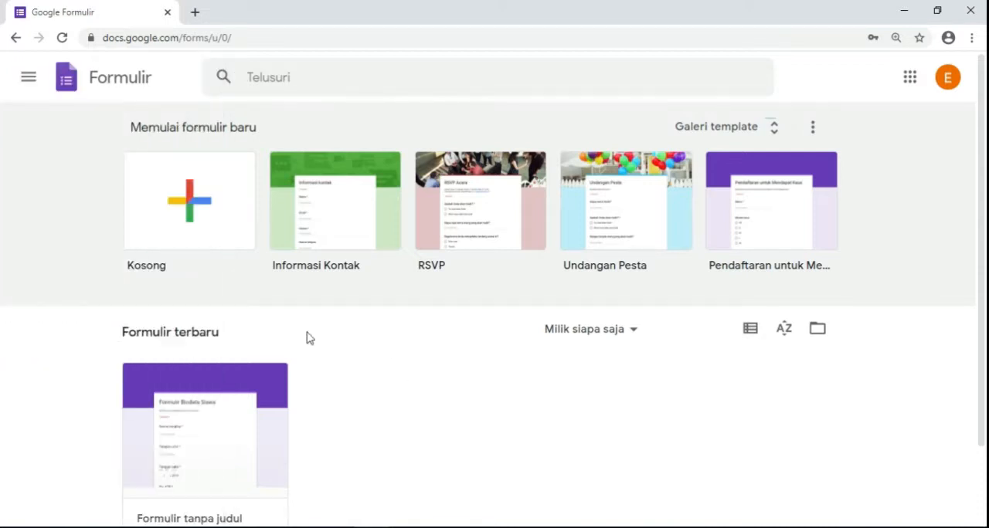
pyautogui.click(97, 86)
pyautogui.click(304, 76)
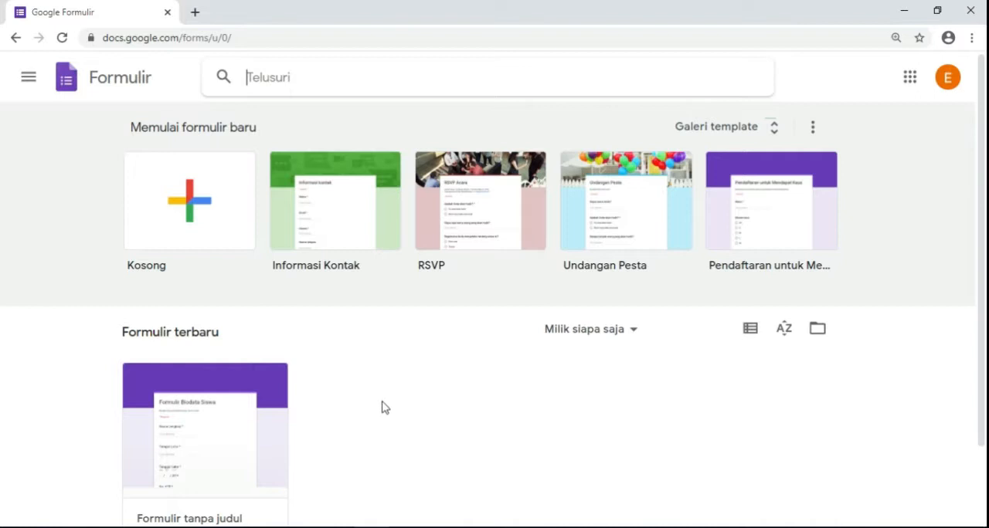
pyautogui.scroll(-1, 379, 397)
pyautogui.scroll(1, 374, 391)
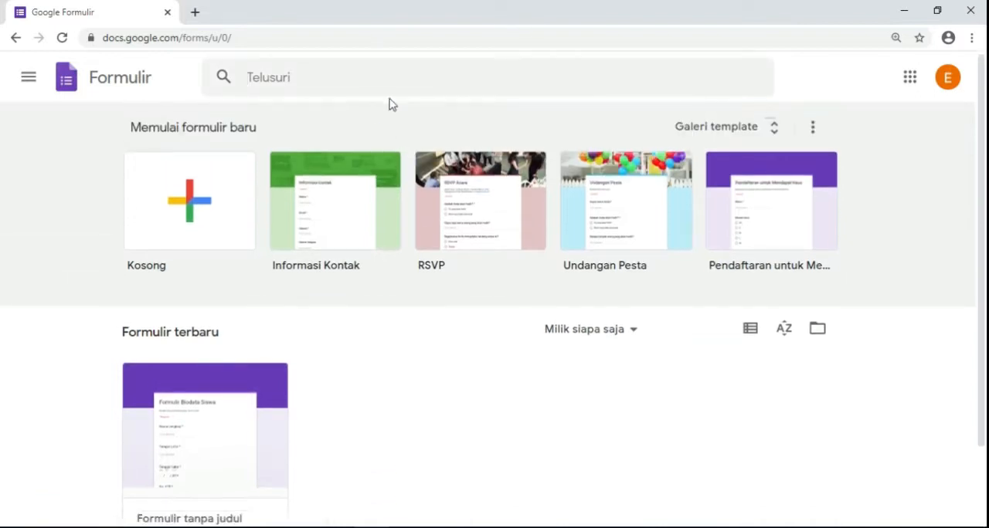
# - Examine the list of Google apps and the account details on the Forms home page, and close them
pyautogui.click(910, 80)
pyautogui.moveTo(960, 193); pyautogui.dragTo(979, 172)
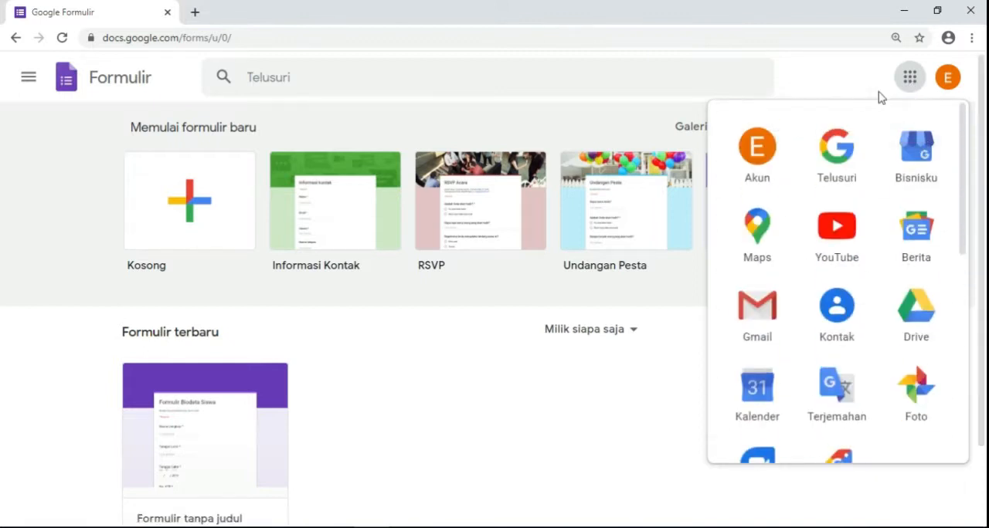
pyautogui.click(948, 81)
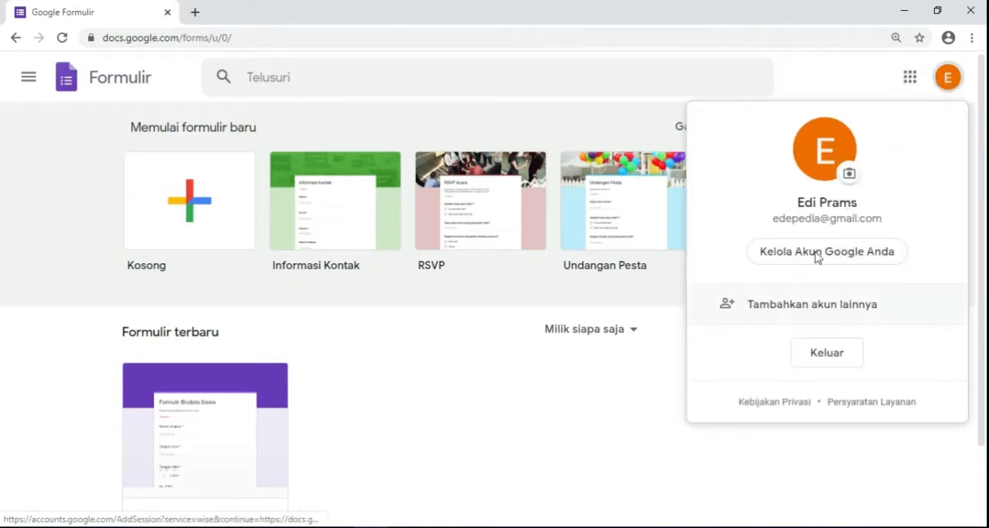
pyautogui.click(811, 85)
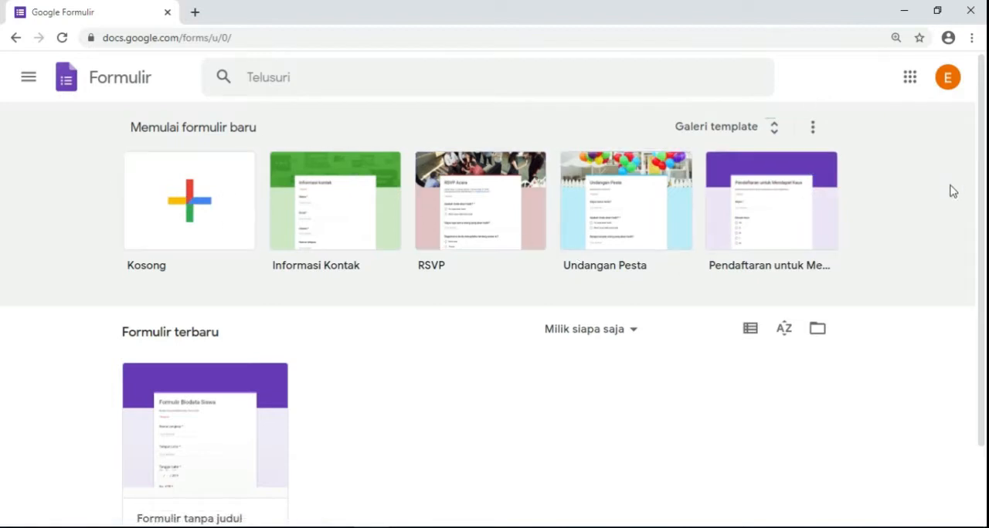
# - Look over the recent forms section, Formulir terbaru, on the Forms home page
pyautogui.moveTo(981, 178); pyautogui.dragTo(981, 220)
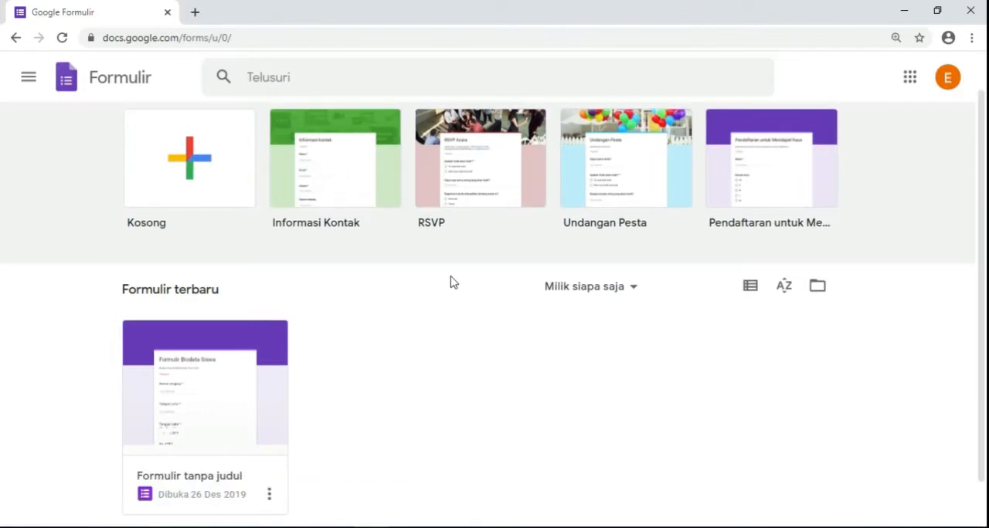
pyautogui.scroll(-1, 444, 288)
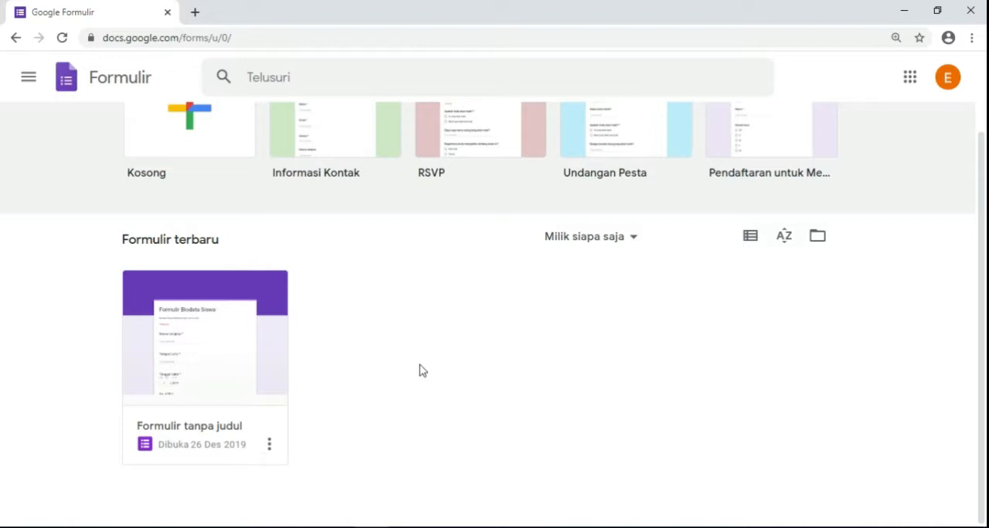
pyautogui.scroll(2, 420, 375)
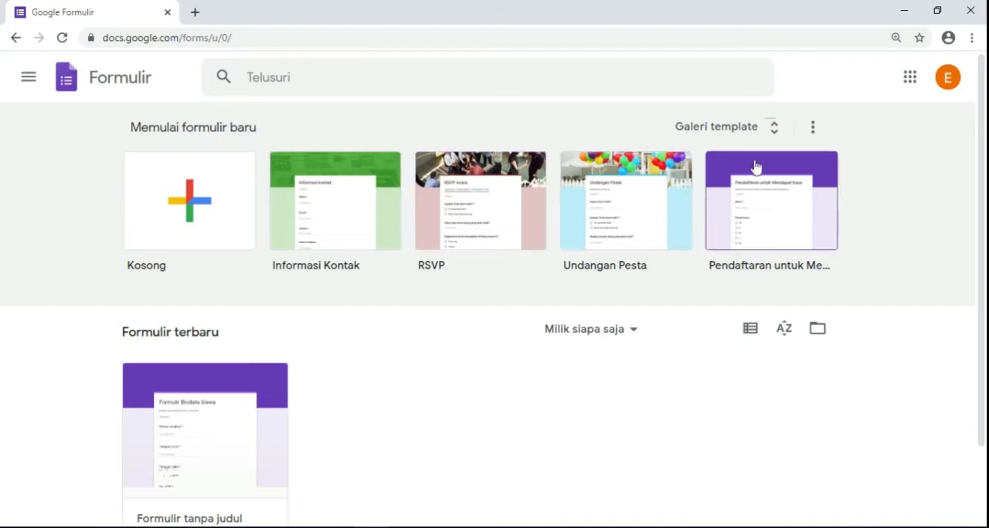
# - Open the full template gallery and look through its form template categories
pyautogui.click(770, 129)
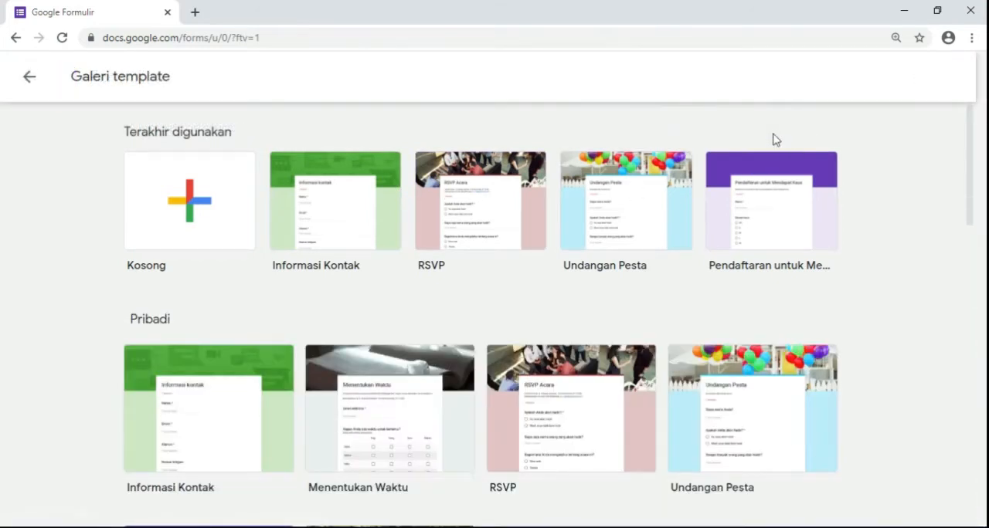
pyautogui.scroll(-8, 459, 344)
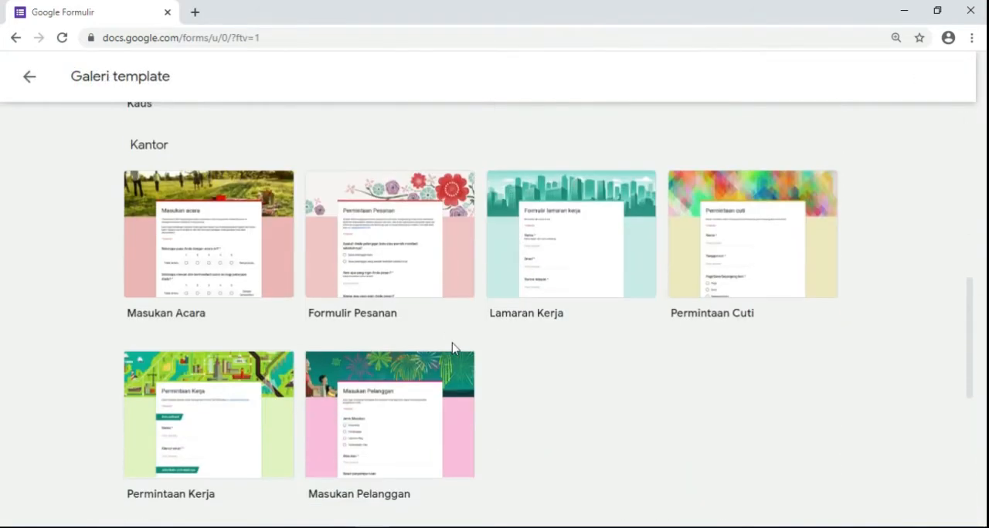
pyautogui.scroll(-5, 498, 346)
pyautogui.scroll(1, 421, 347)
pyautogui.scroll(12, 419, 347)
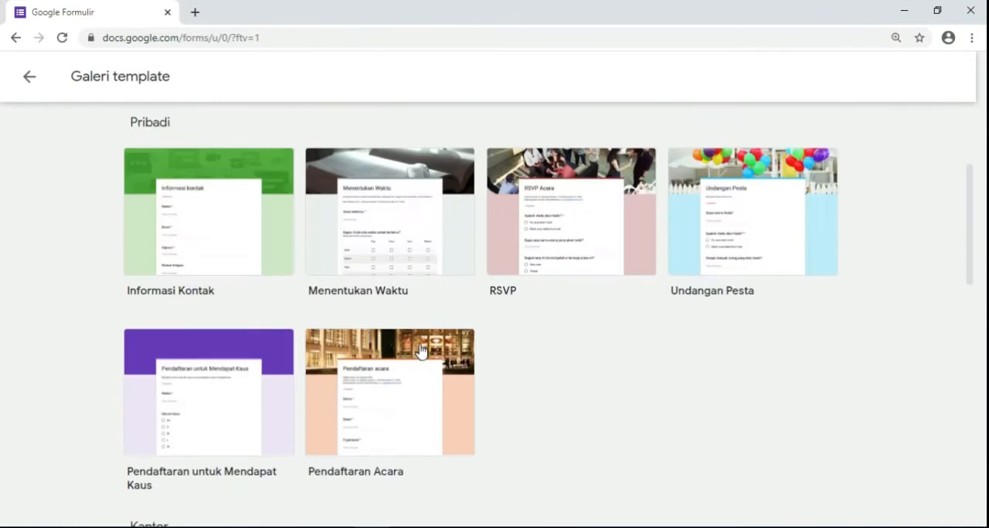
pyautogui.scroll(1, 475, 350)
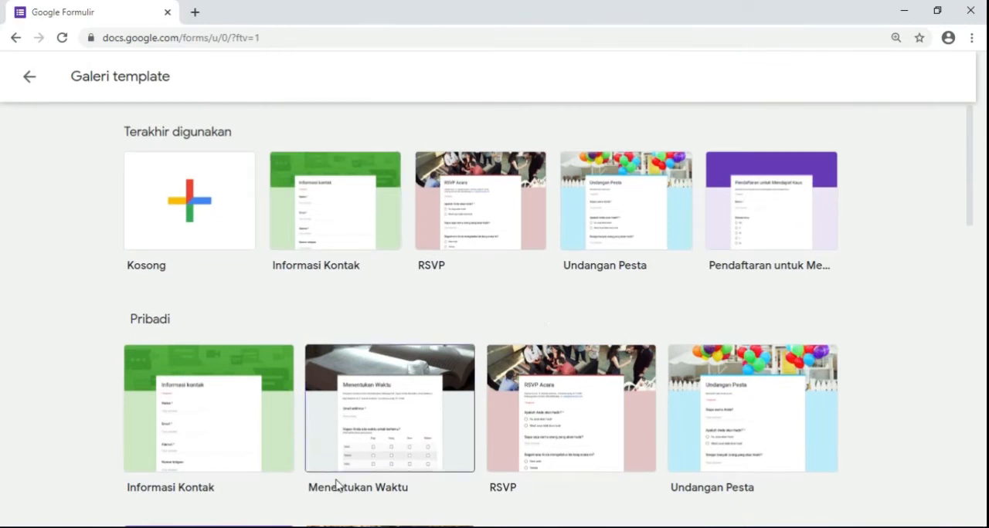
# - Switch to Adobe Reader to examine the fields of FORMULIR BIODATA.pdf, and return to the template gallery in the browser
pyautogui.click(337, 527)
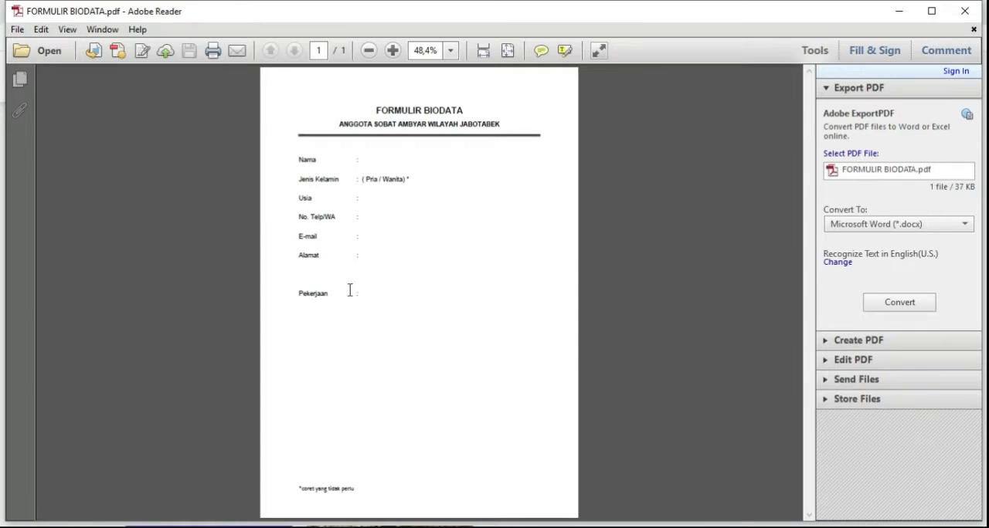
pyautogui.click(374, 527)
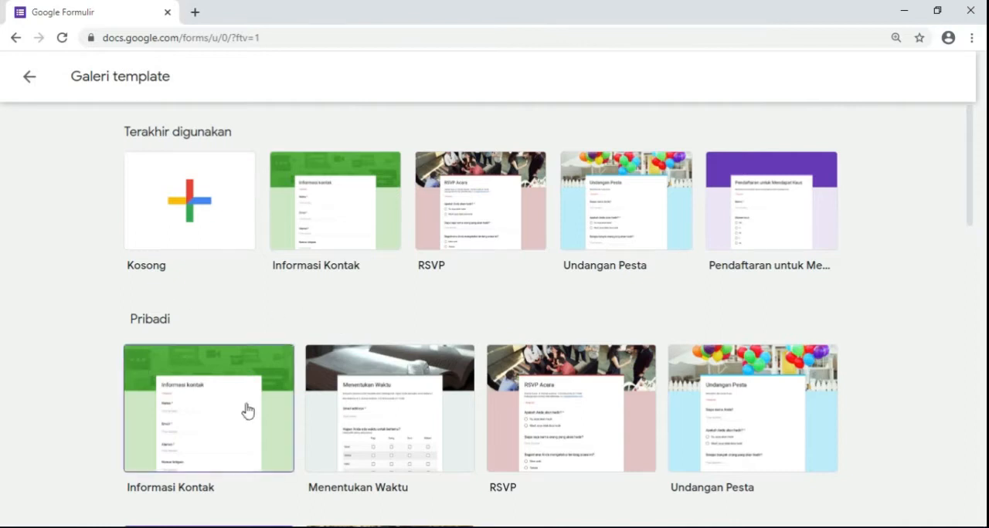
pyautogui.click(340, 527)
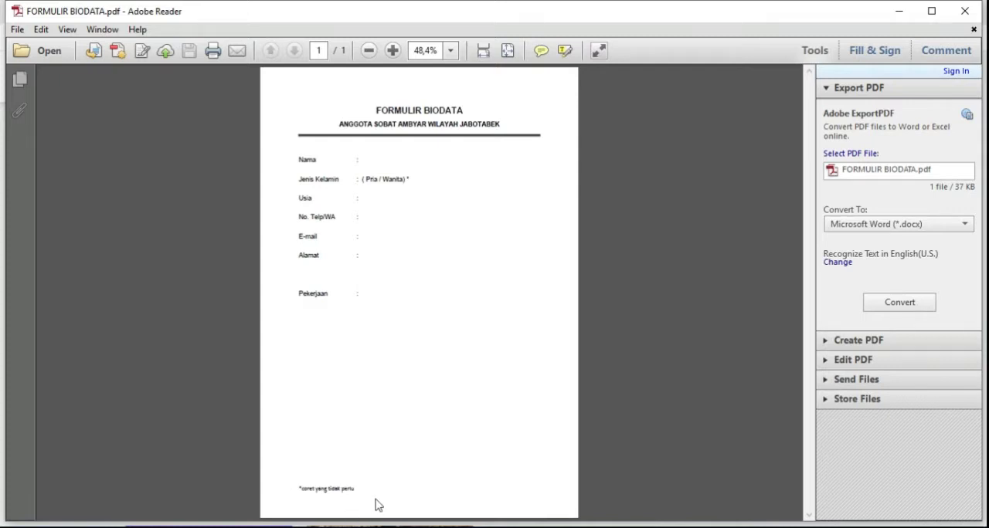
pyautogui.click(371, 527)
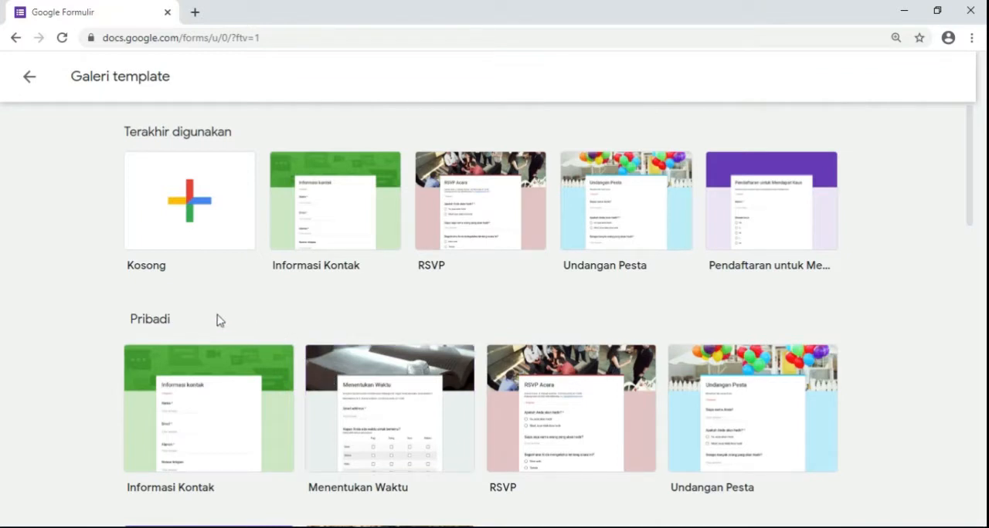
# - Create a blank form from the template gallery and look over its Respons and Pertanyaan views
pyautogui.click(196, 213)
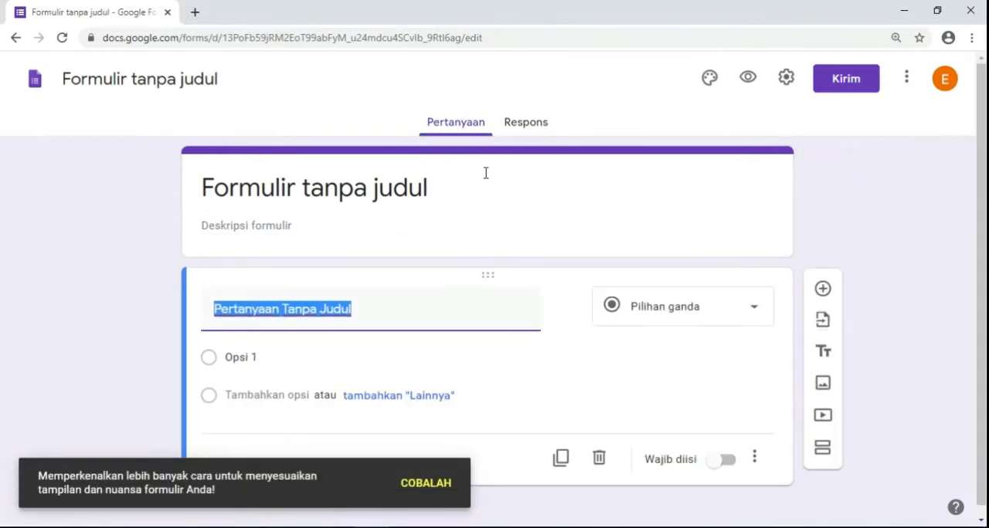
pyautogui.click(532, 130)
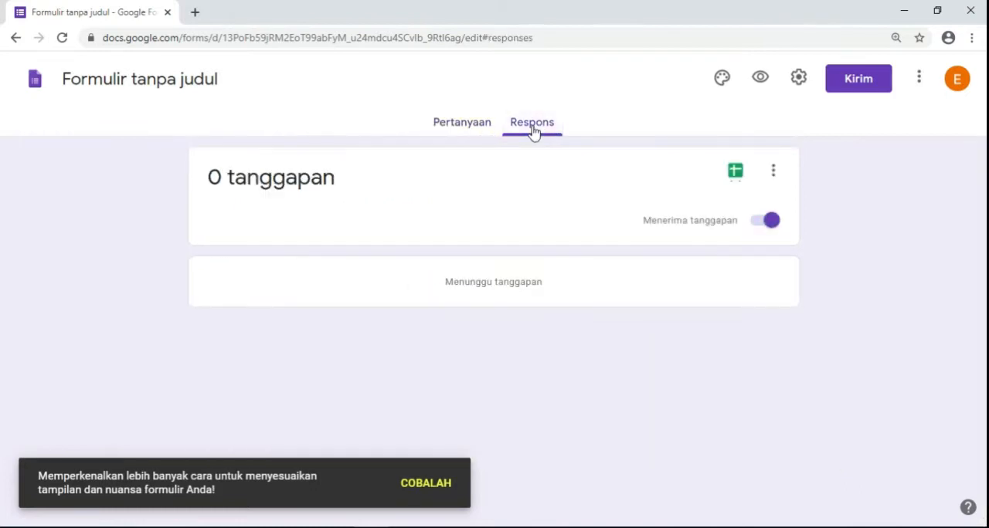
pyautogui.click(469, 125)
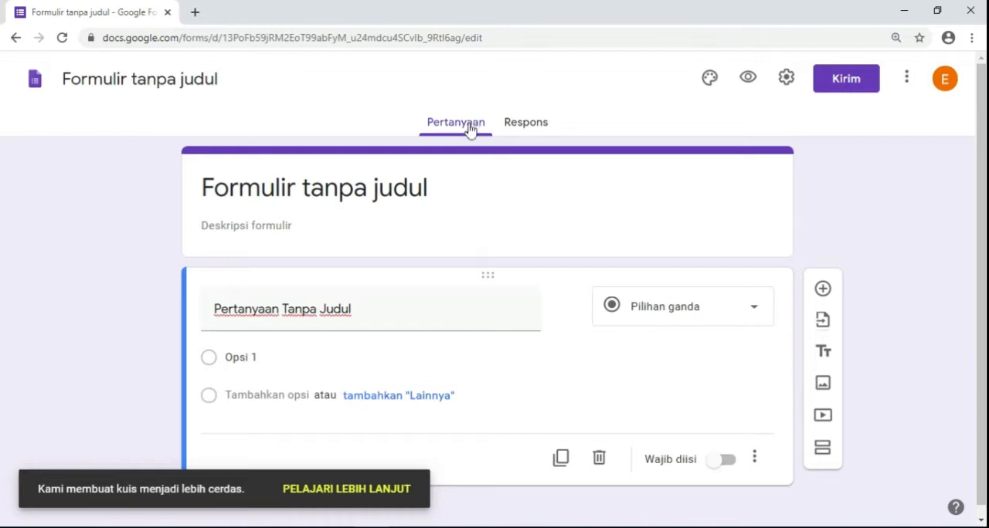
pyautogui.click(466, 132)
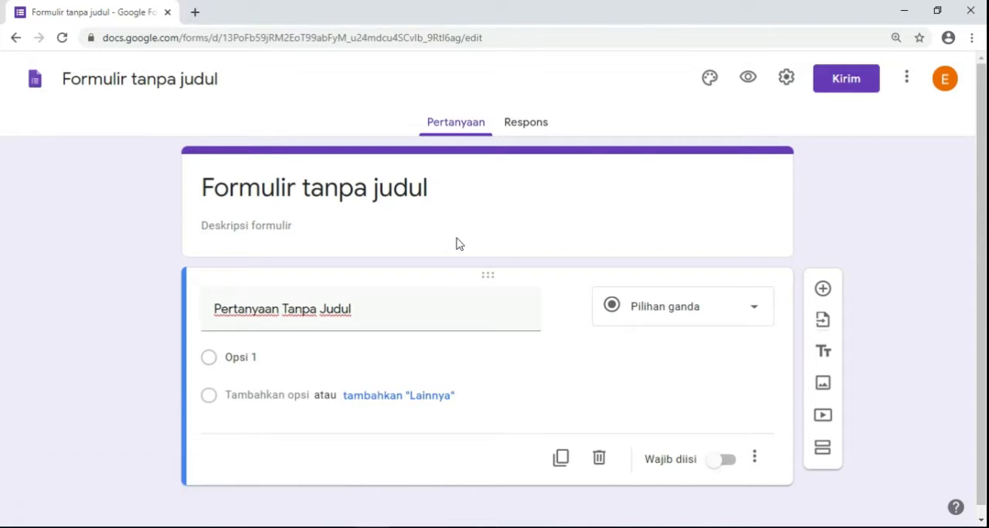
pyautogui.click(521, 126)
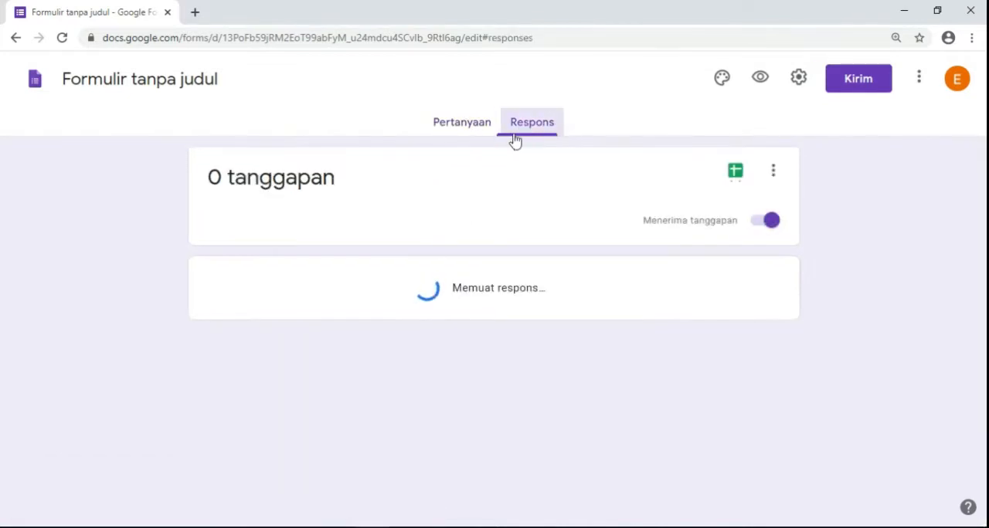
pyautogui.click(467, 132)
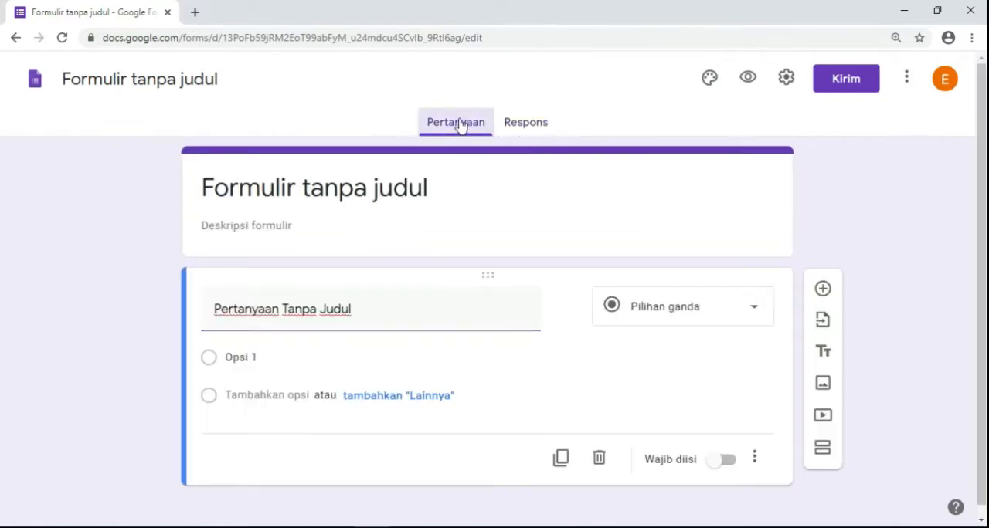
# - Check the heading in the biodata PDF and set the form title to "FORMULIR BIODATA SOBAT AMBYAR JABOTABEK"
pyautogui.click(437, 189)
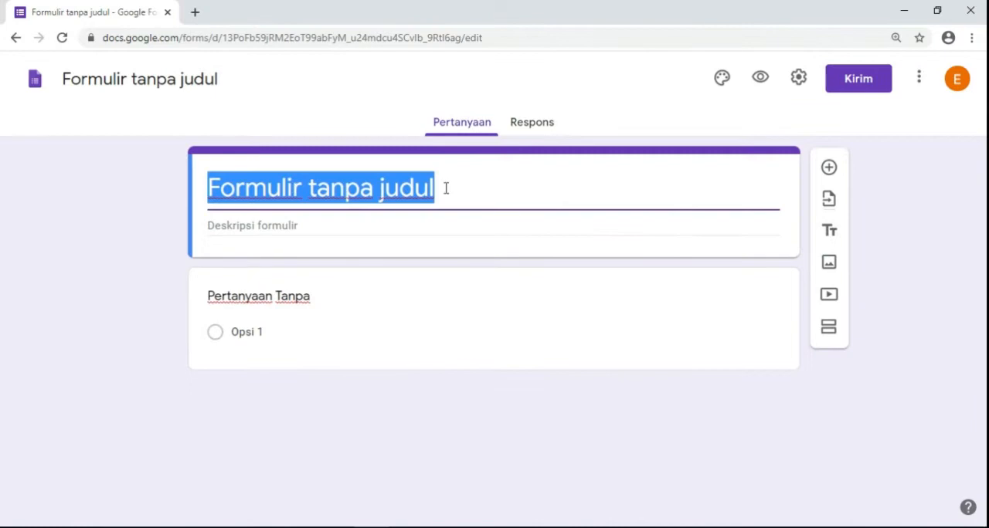
pyautogui.hotkey('alt', 'Tab')
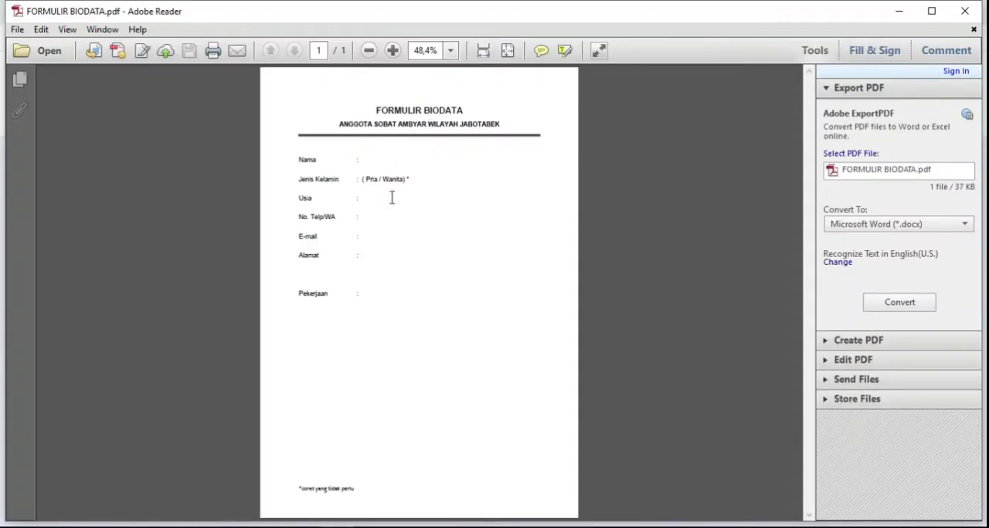
pyautogui.hotkey('alt', 'Tab')
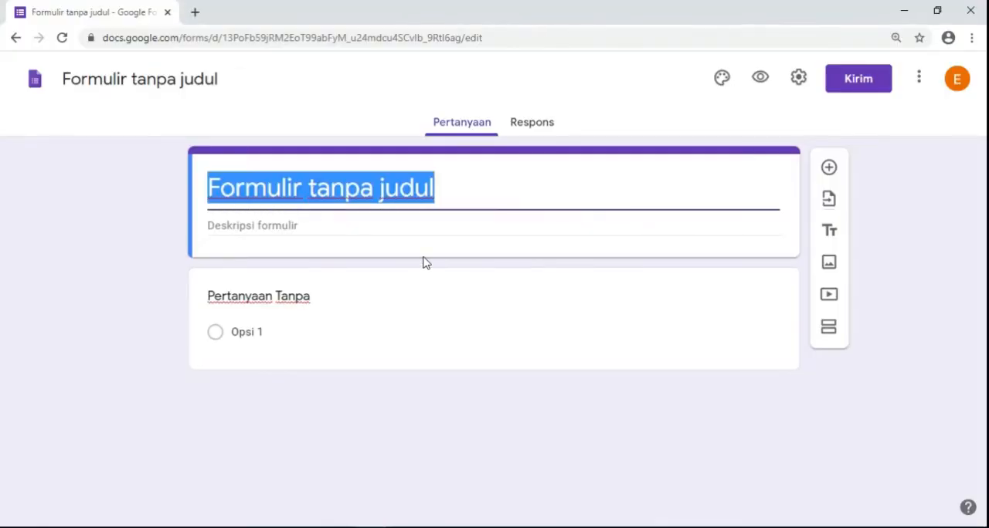
pyautogui.write('F')
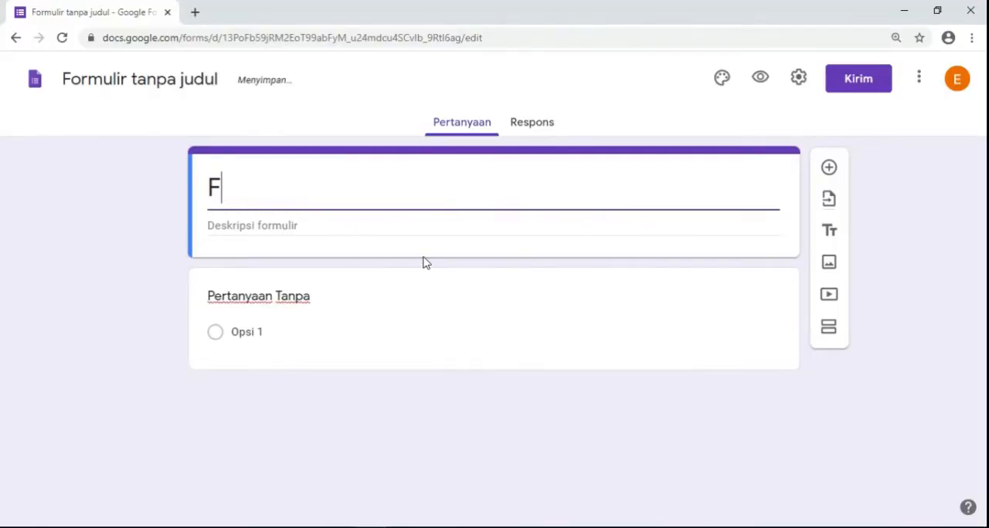
pyautogui.write('ORMULIR B')
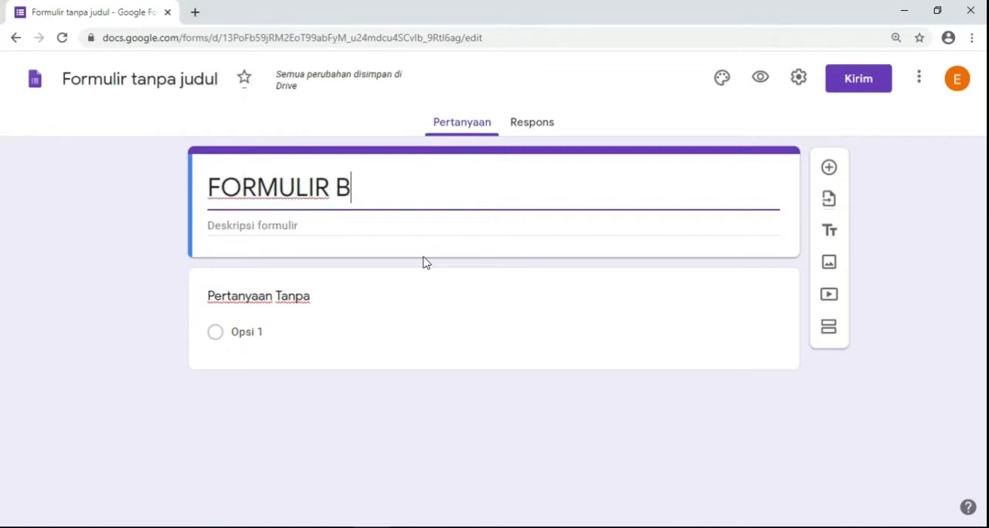
pyautogui.write('IODATA SOBAT AMBYAR')
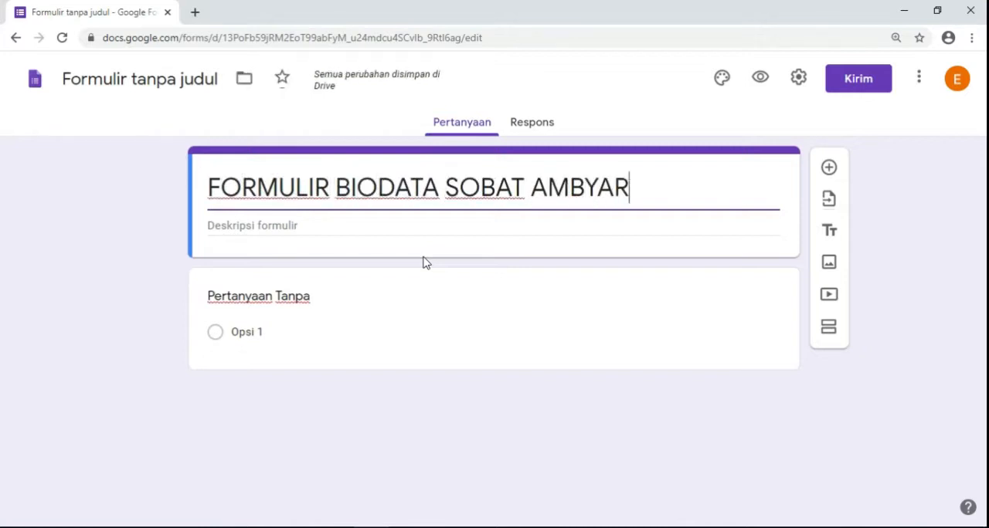
pyautogui.write(' A')
pyautogui.press('BackSpace')
pyautogui.write('JABOTABEK')
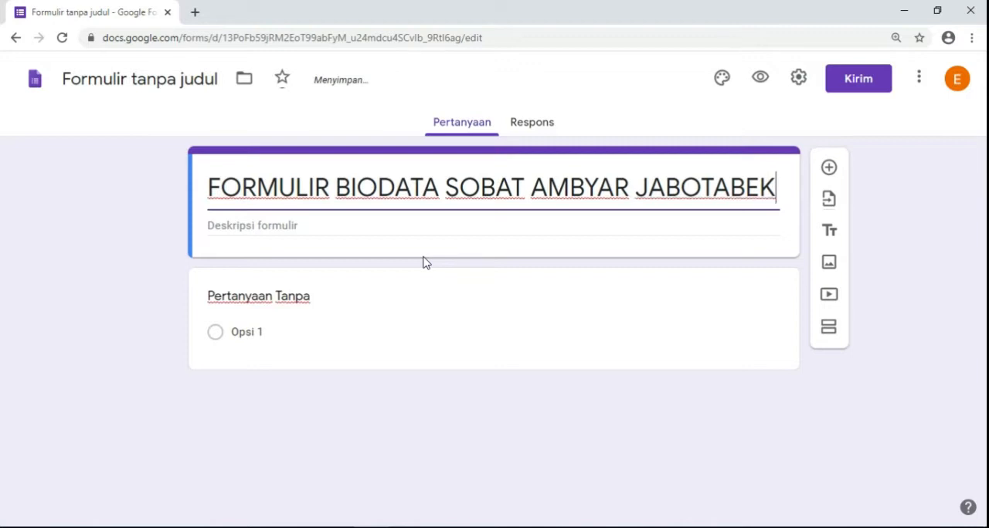
# - Begin the form description with "Silahkan mengisi formulir ini agar Anda bisa terdaftar sebagai sobat ambyar jabotabek"
pyautogui.click(316, 225)
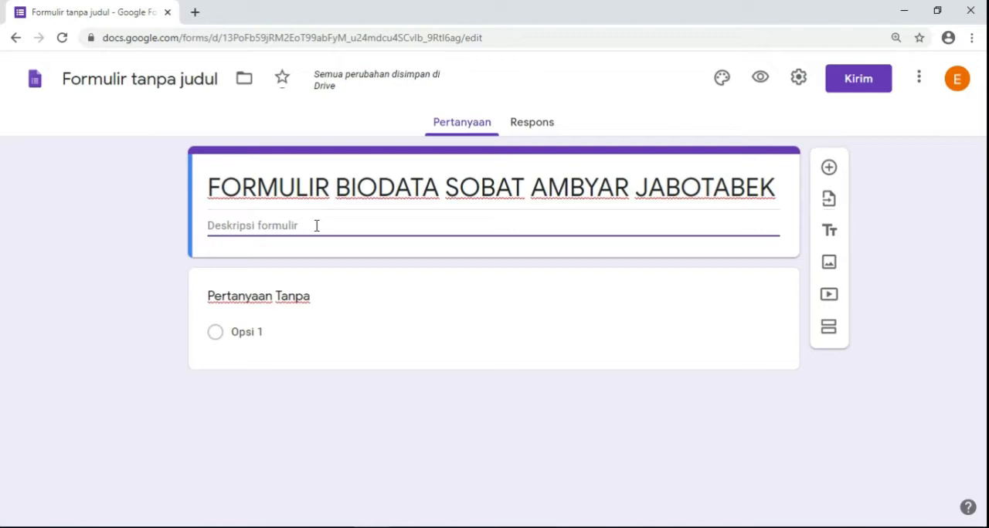
pyautogui.write('INI')
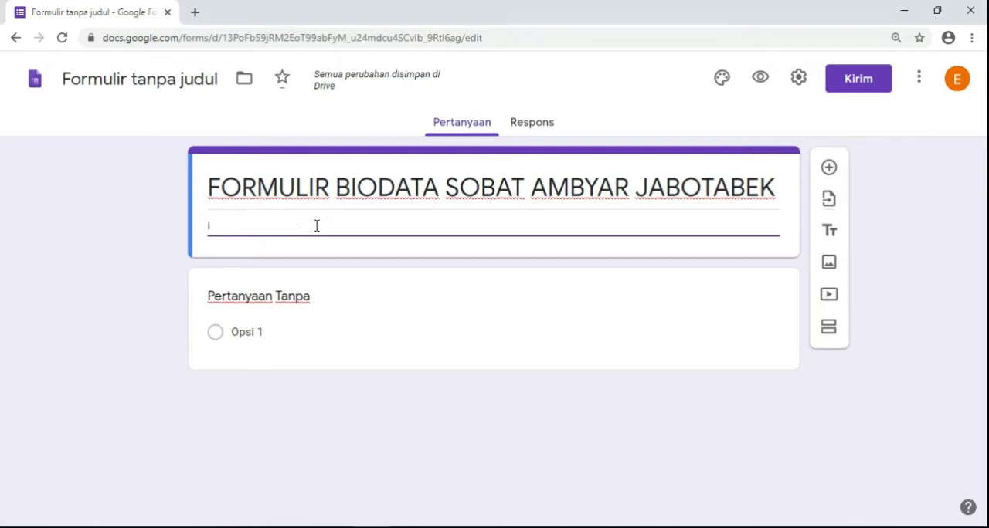
pyautogui.press('BackSpace')
pyautogui.write('Ini')
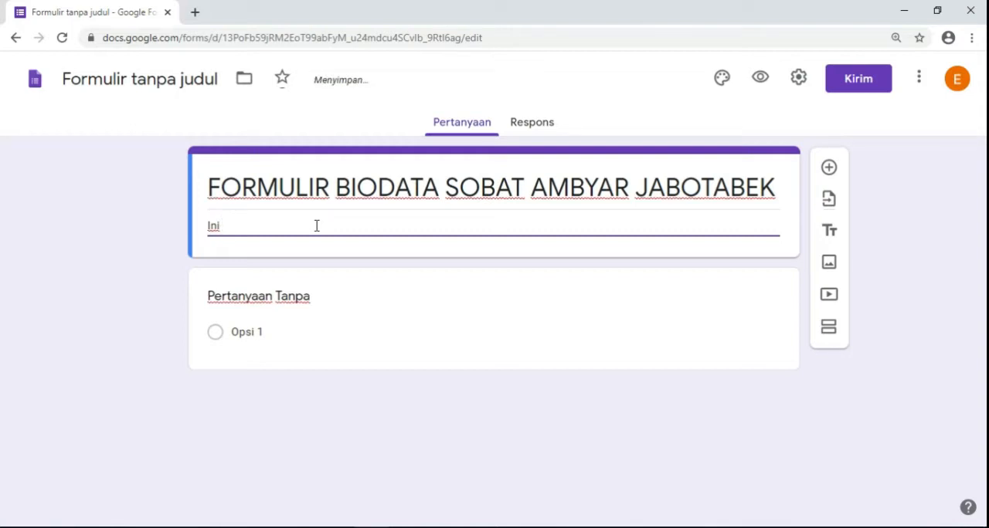
pyautogui.write('d')
pyautogui.press('BackSpace')
pyautogui.write('Sila')
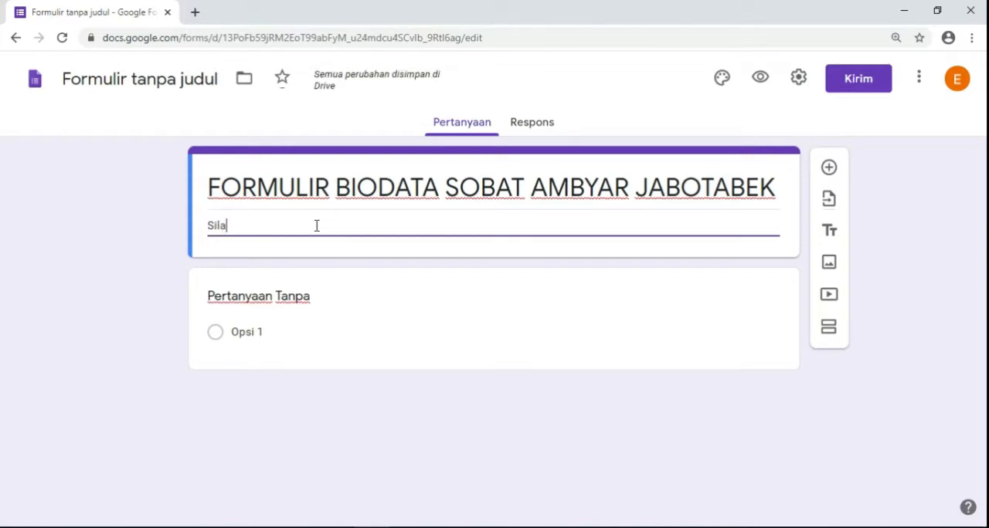
pyautogui.write('hkan mengisi ')
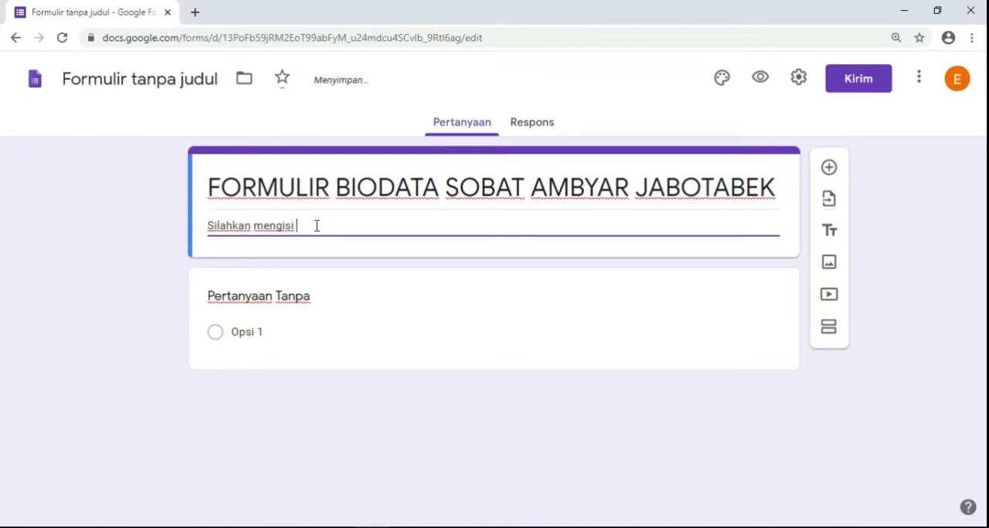
pyautogui.write('formulir ini aga')
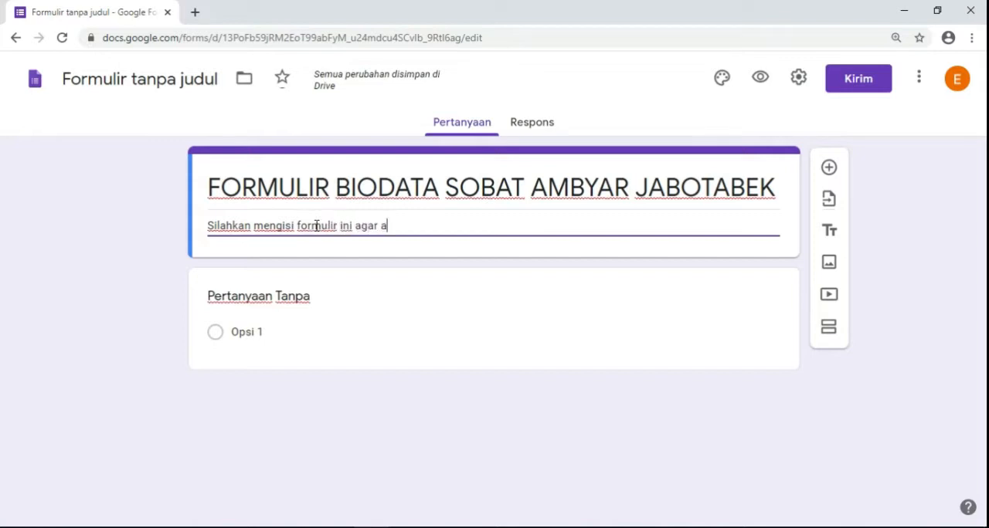
pyautogui.write('r a')
pyautogui.press('BackSpace')
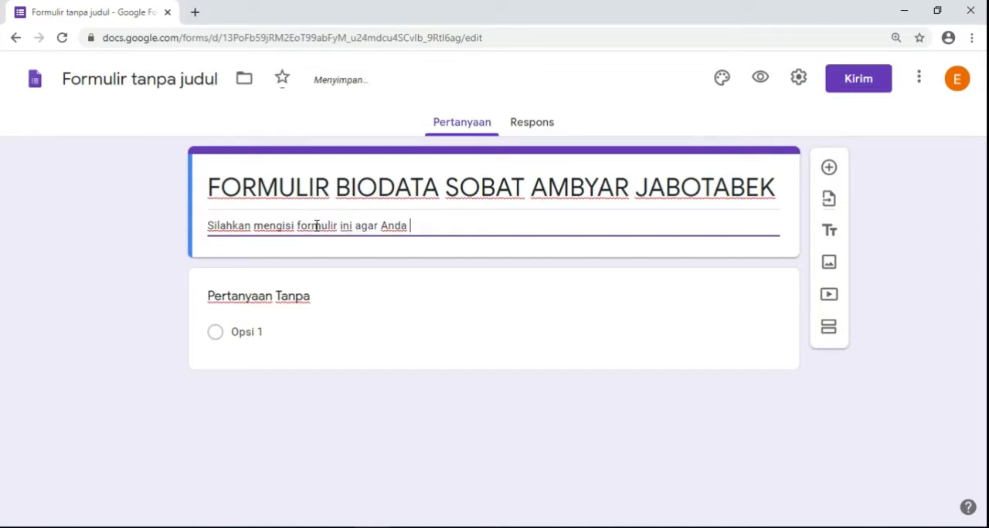
pyautogui.write('Anda bisa terdaftar ')
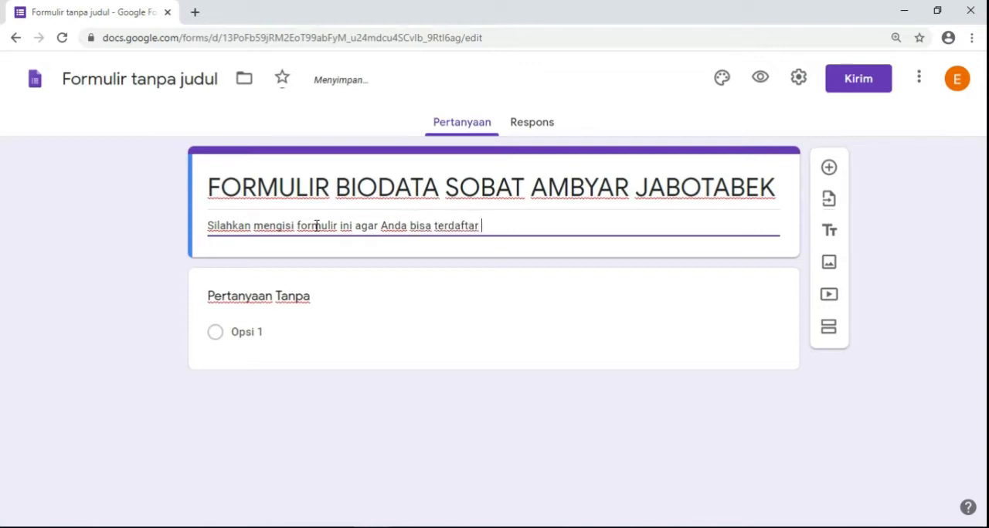
pyautogui.write('sebagai sobat a')
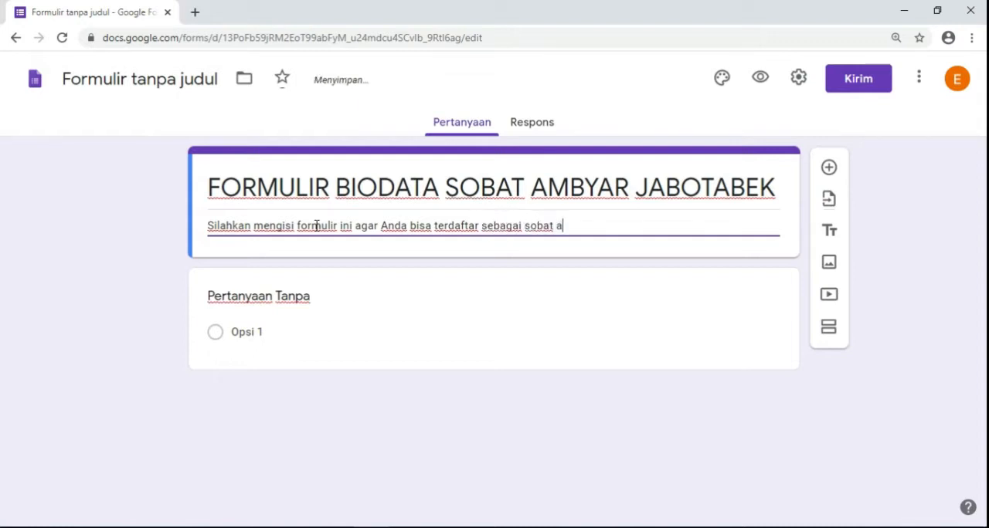
pyautogui.write('mbyar jabotabek sehingg')
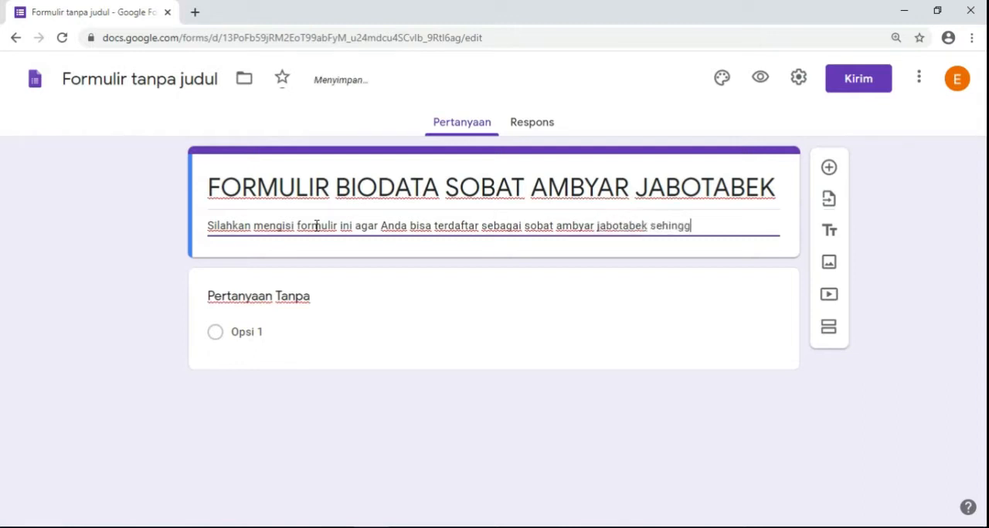
pyautogui.write('a kami bisa')
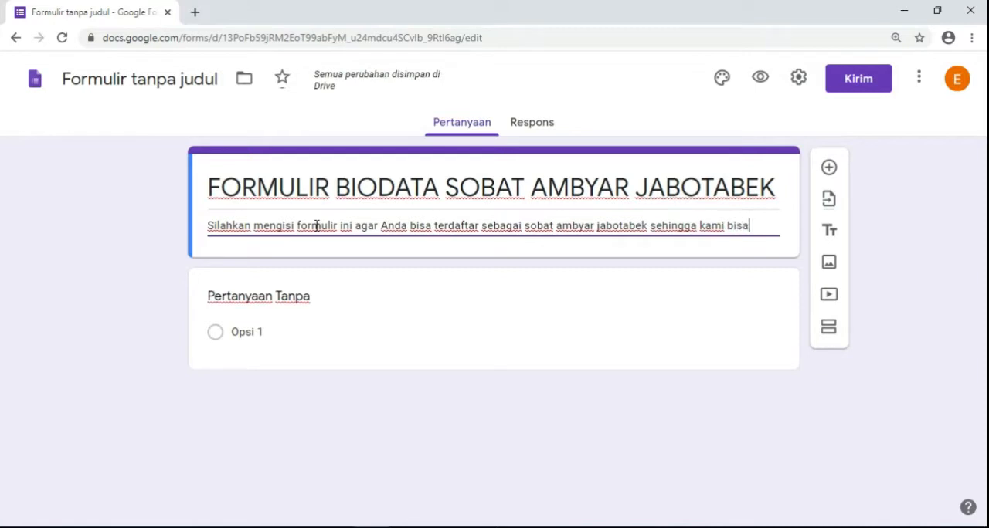
pyautogui.write(' memerikan')
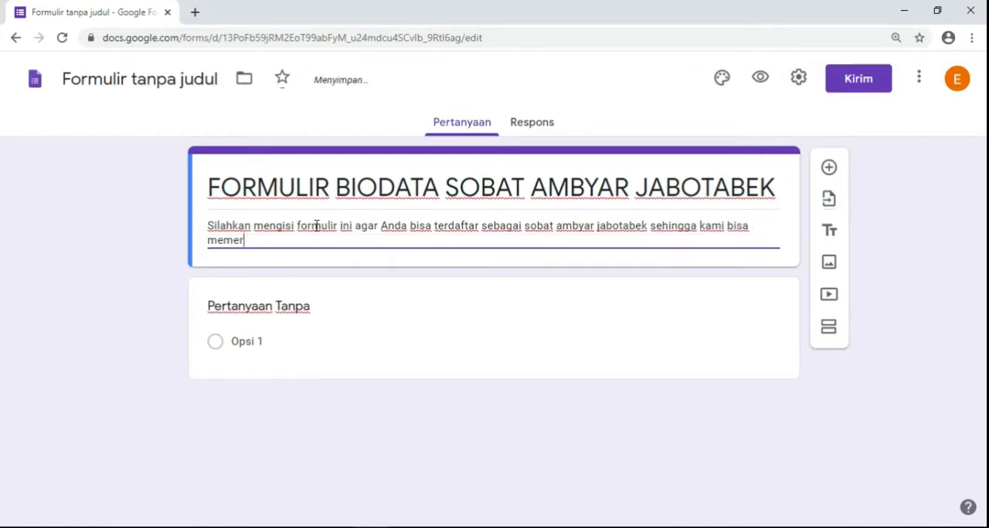
# - Complete the form description with "sehingga kami bisa memberikan informasi mengenai event-event sobat ambyar."
pyautogui.press('BackSpace')
pyautogui.press('BackSpace')
pyautogui.press('BackSpace')
pyautogui.press('BackSpace')
pyautogui.press('BackSpace')
pyautogui.press('BackSpace')
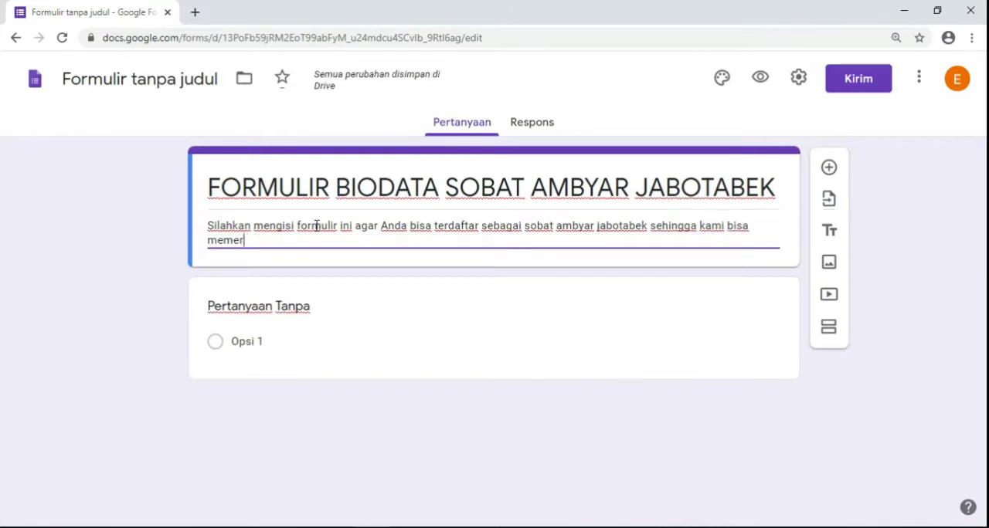
pyautogui.write('berikan ')
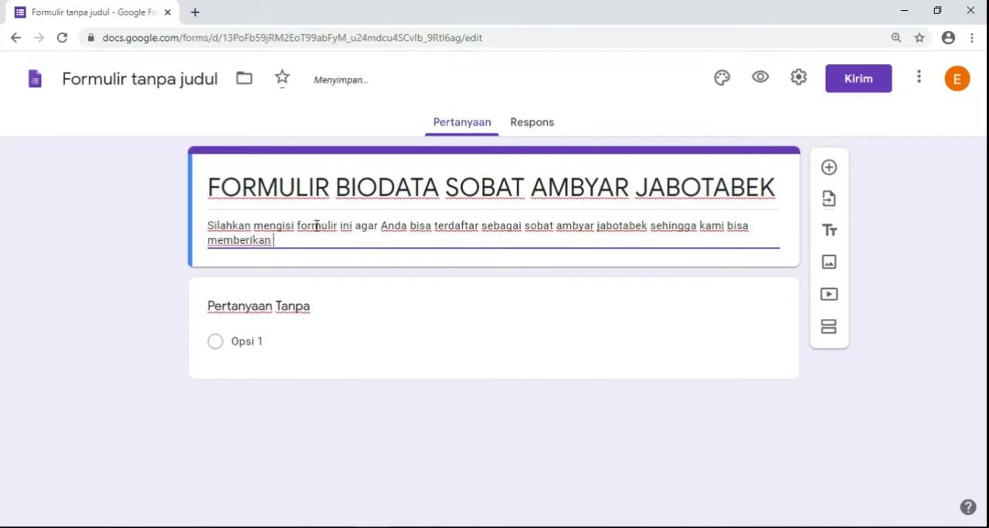
pyautogui.write('informasi me')
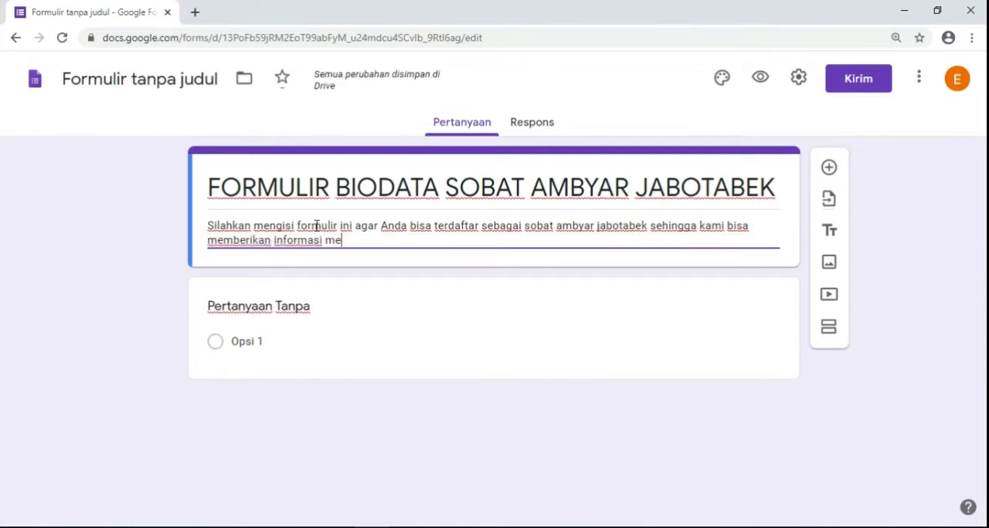
pyautogui.write('ngenai event-even')
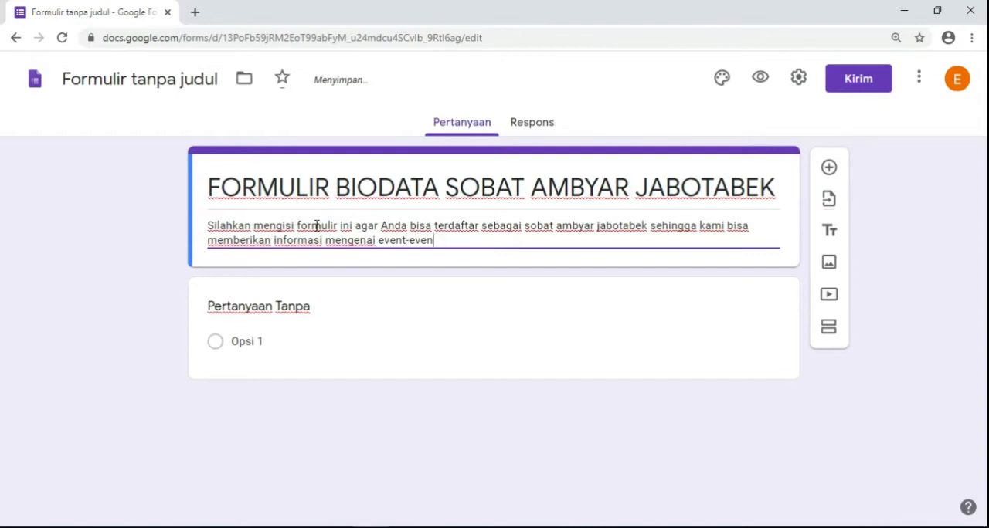
pyautogui.write('t sobat ambyar.')
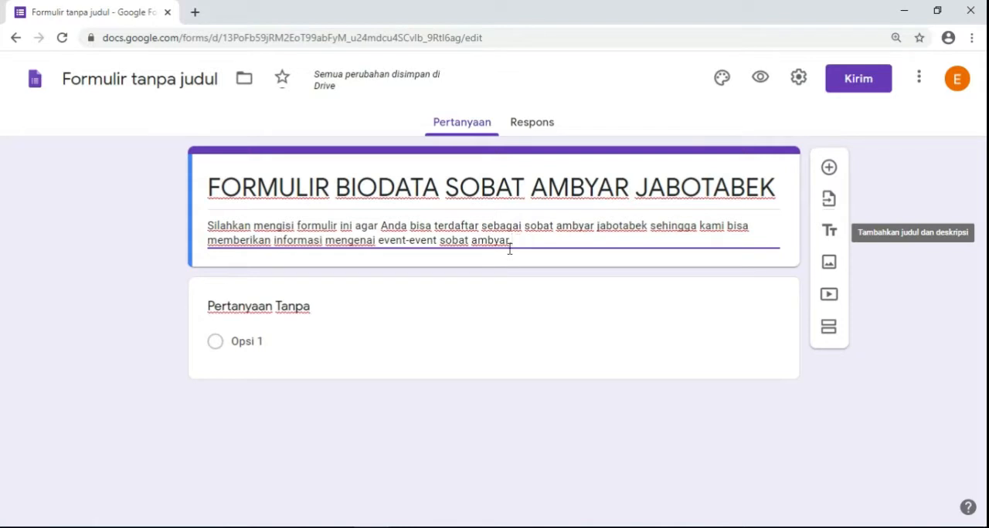
pyautogui.click(312, 309)
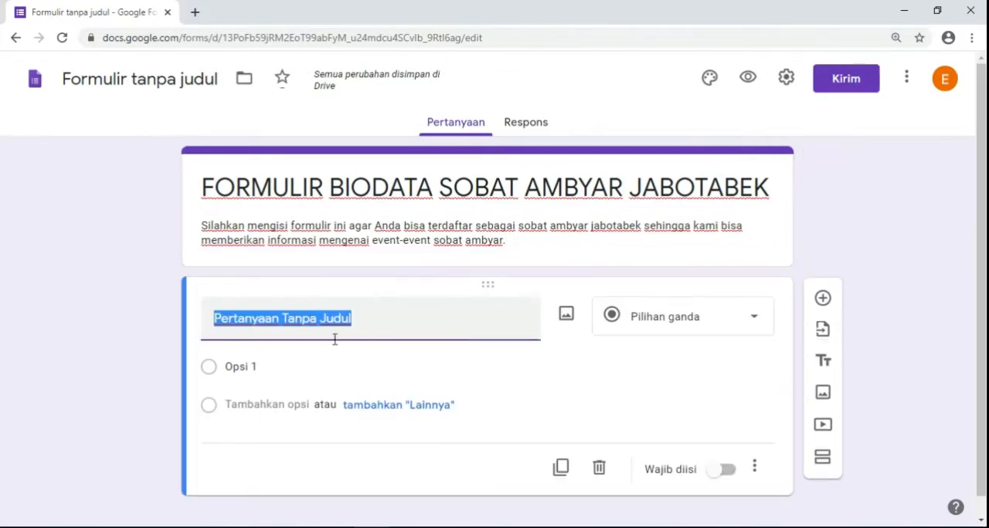
pyautogui.scroll(-1, 381, 341)
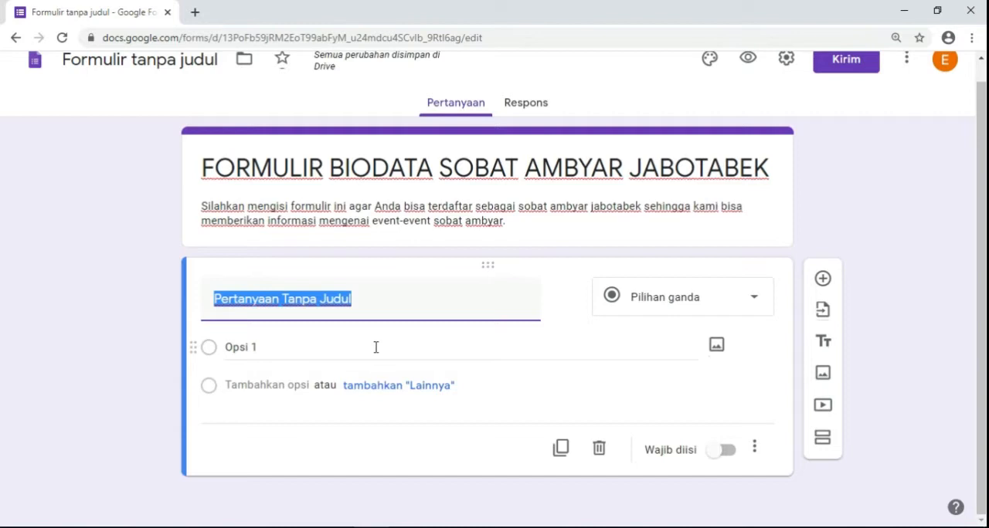
pyautogui.scroll(1, 375, 346)
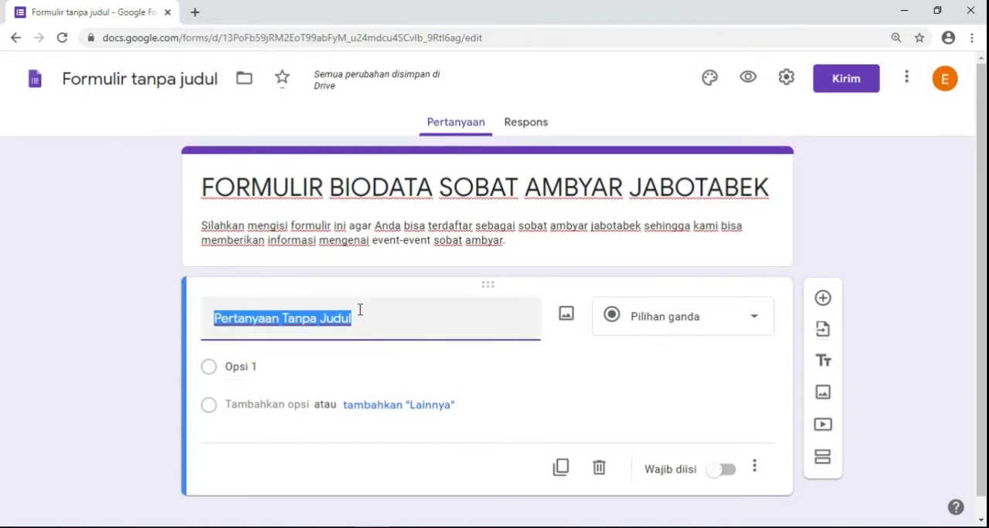
pyautogui.click(359, 325)
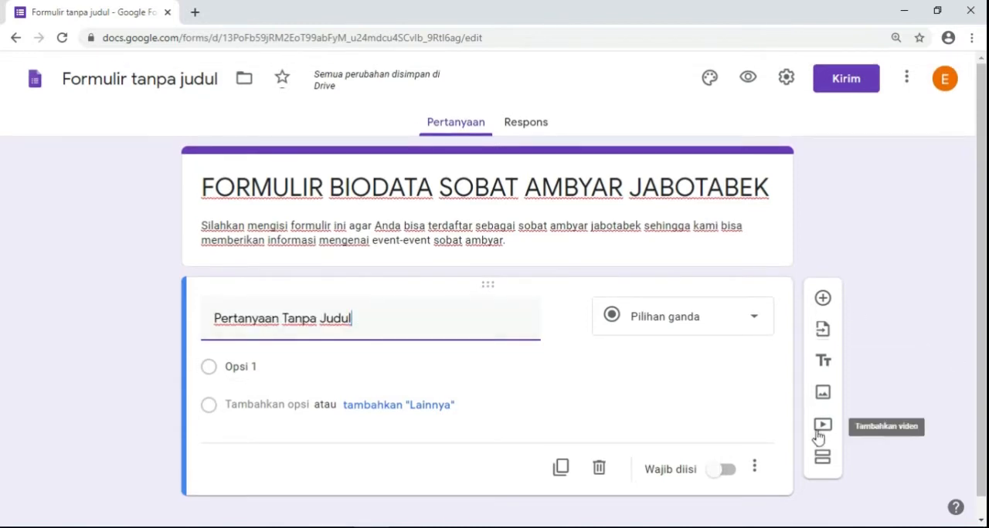
pyautogui.click(522, 244)
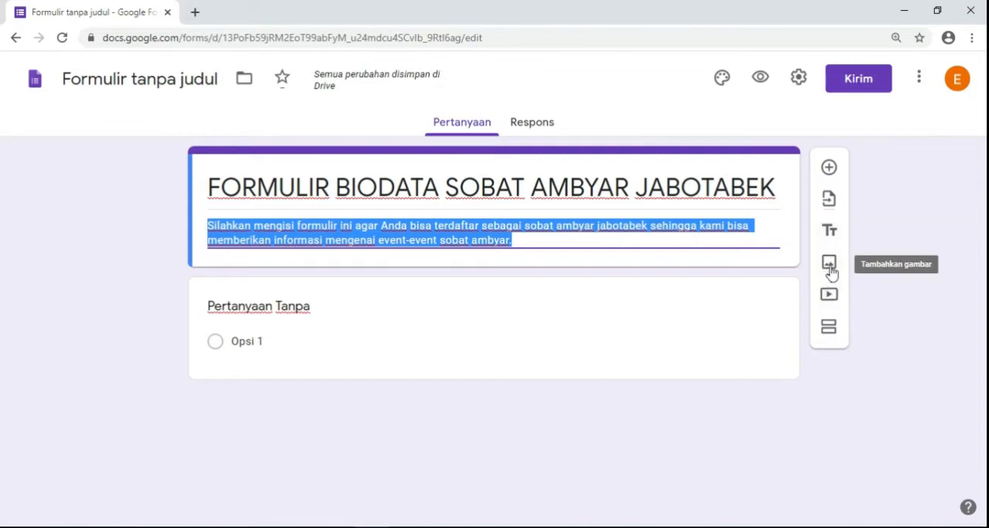
pyautogui.click(548, 242)
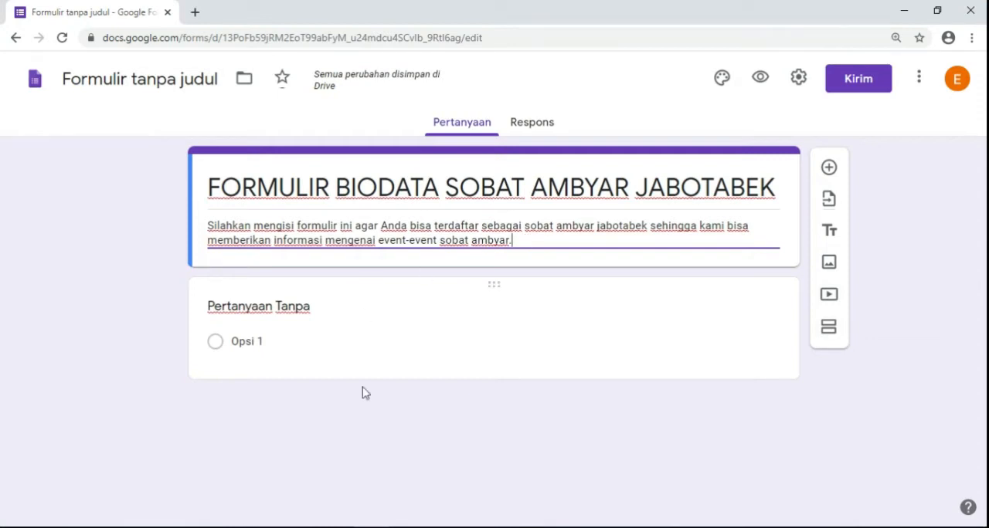
# - Check the first field in the FORMULIR BIODATA PDF and title the form's first question "Nama Lengkap"
pyautogui.click(341, 527)
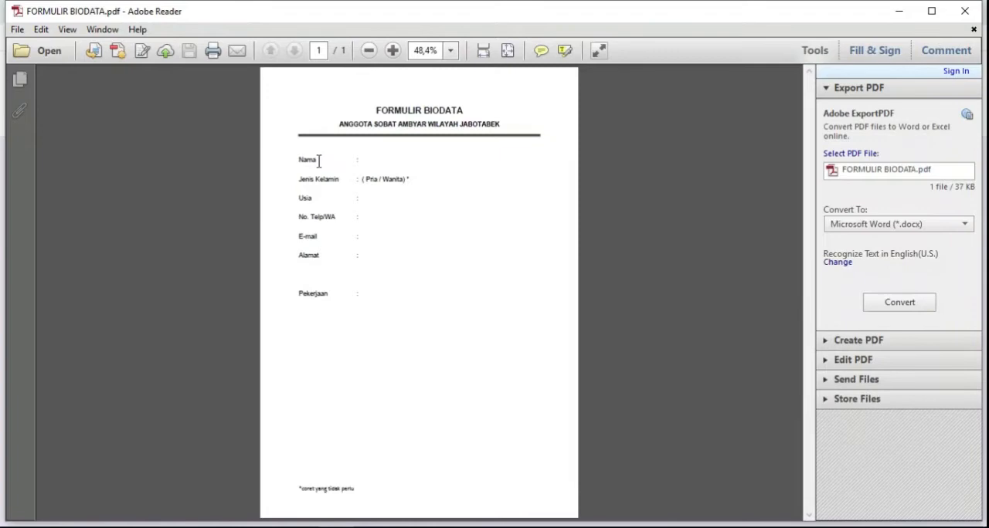
pyautogui.moveTo(301, 155); pyautogui.dragTo(327, 156)
pyautogui.click(348, 527)
pyautogui.click(308, 313)
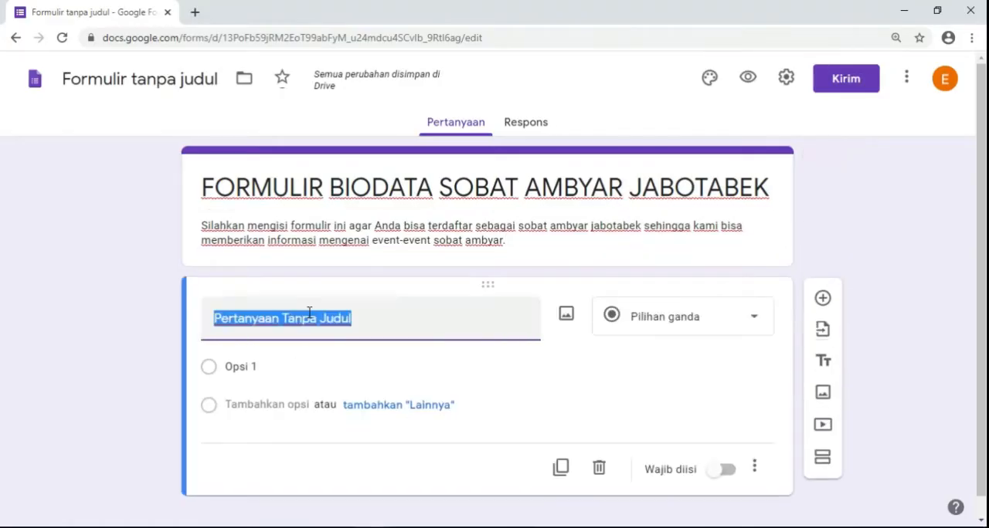
pyautogui.write('Nama Lengkap')
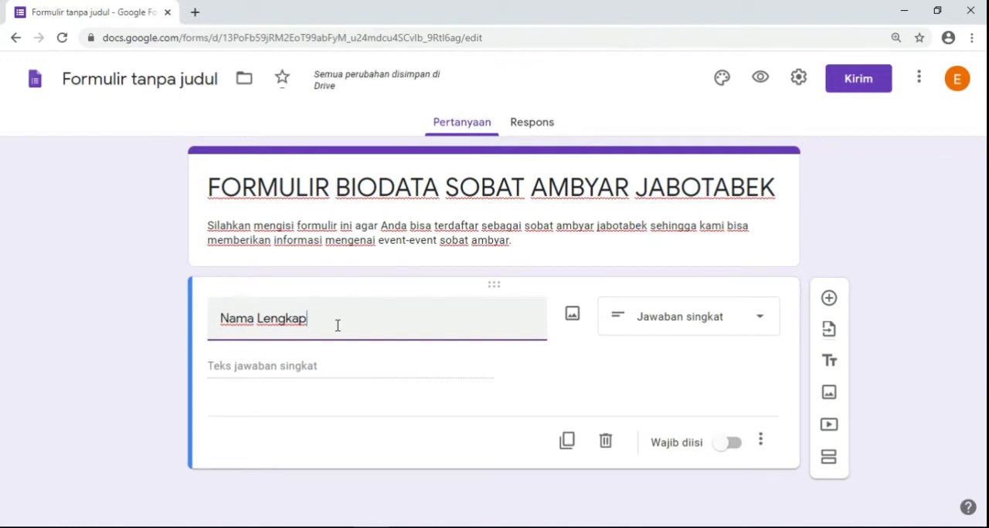
# - Look over the available answer types for the Nama Lengkap question and choose Jawaban singkat
pyautogui.click(761, 324)
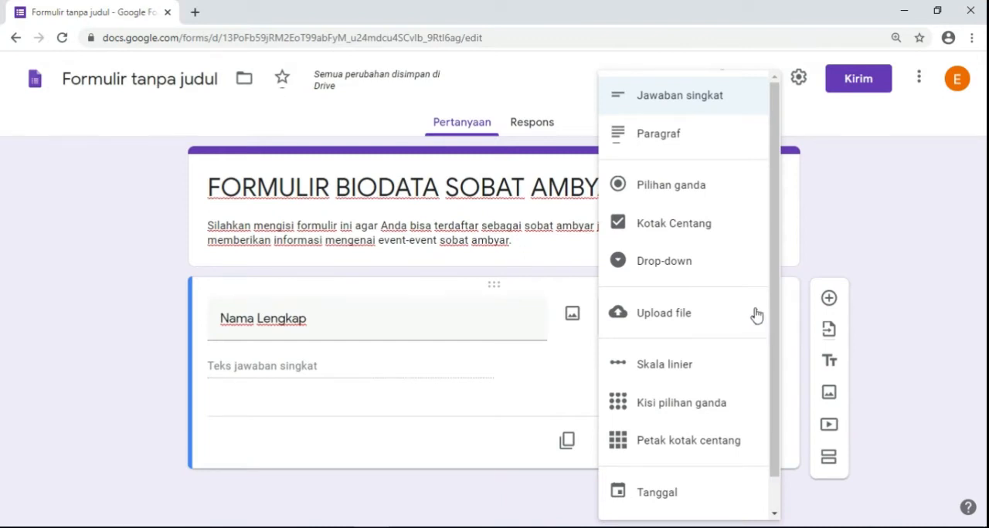
pyautogui.click(692, 109)
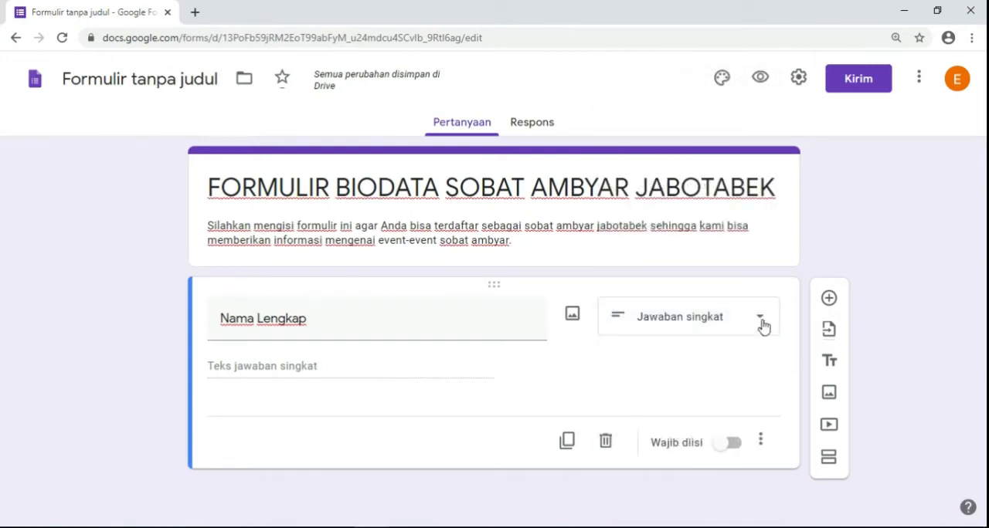
pyautogui.click(762, 327)
pyautogui.click(702, 100)
# - Duplicate the Nama Lengkap question and delete the copy
pyautogui.click(567, 454)
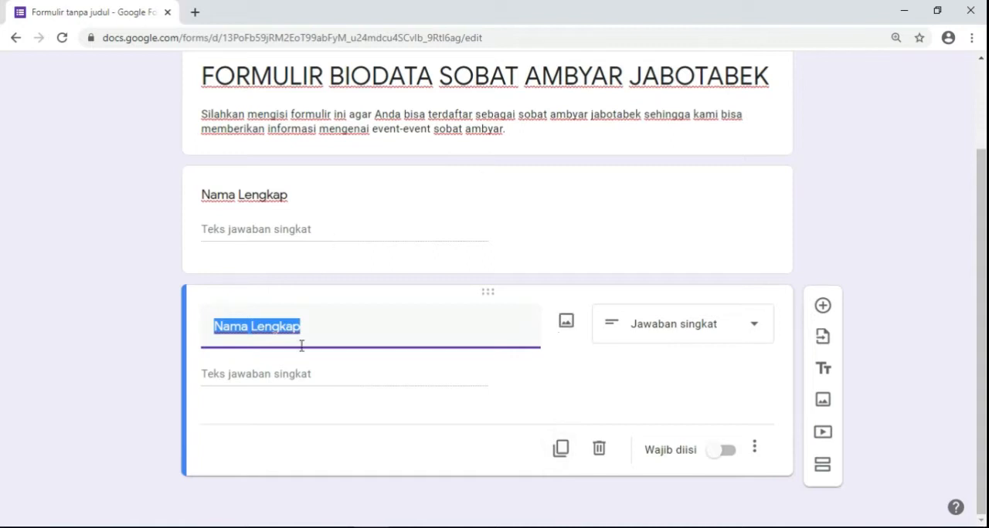
pyautogui.click(599, 452)
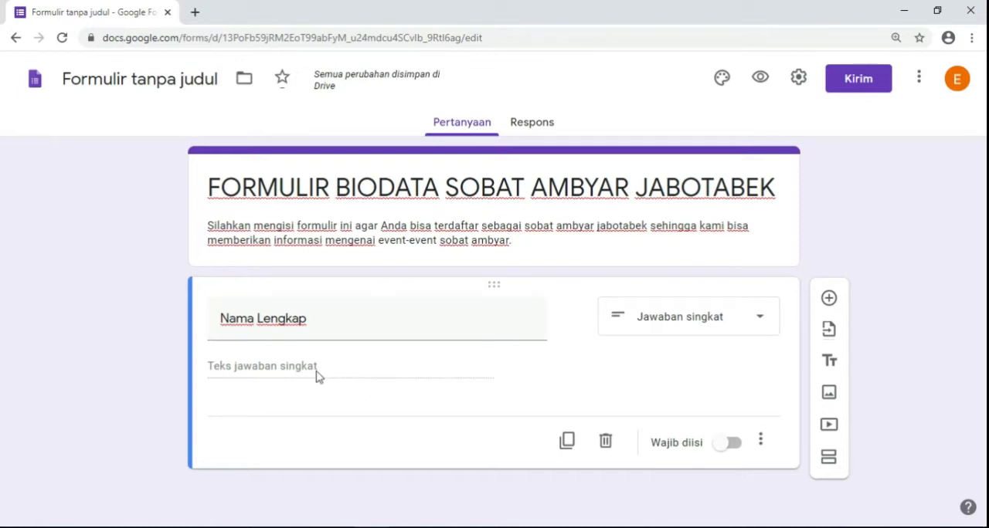
# - Make the Nama Lengkap question required and look at its additional display options, Deskripsi and Validasi respons
pyautogui.click(734, 448)
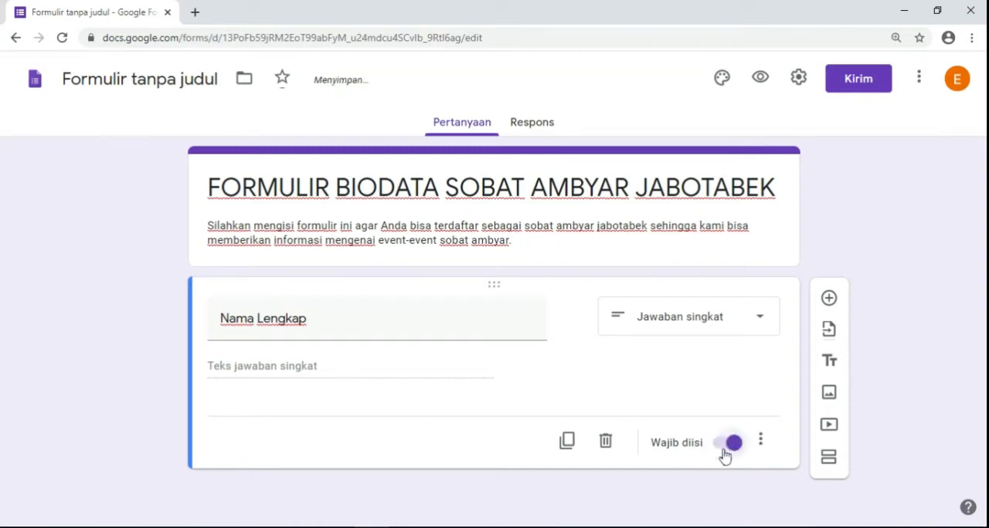
pyautogui.click(761, 444)
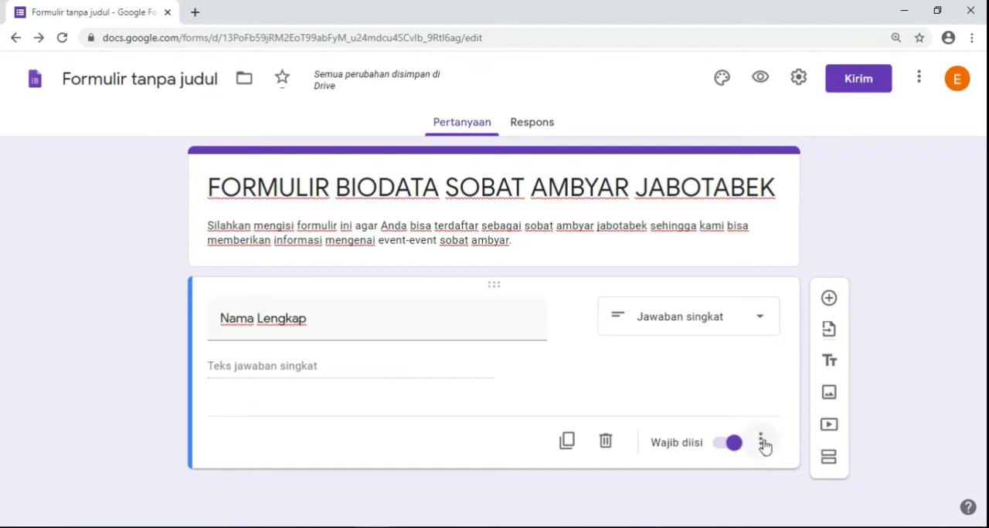
pyautogui.click(761, 445)
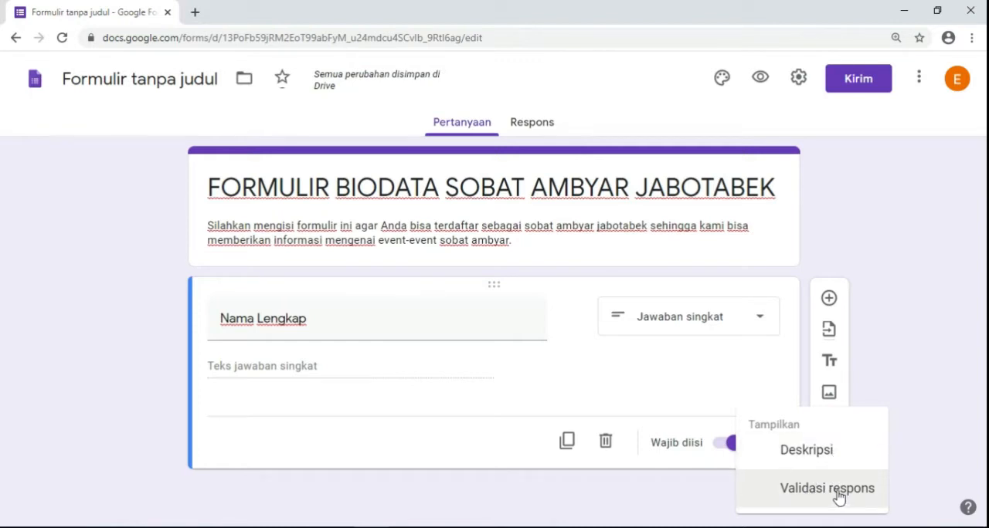
pyautogui.click(761, 393)
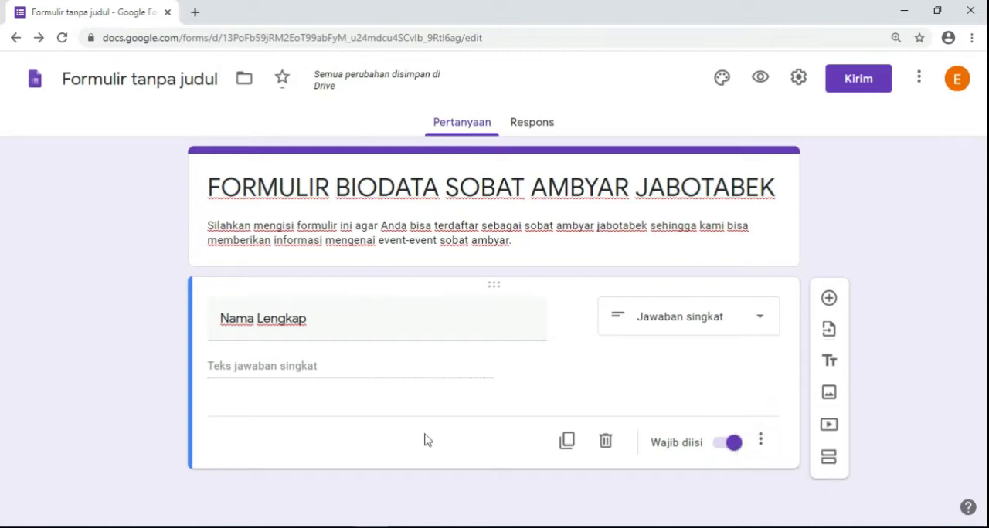
pyautogui.click(312, 319)
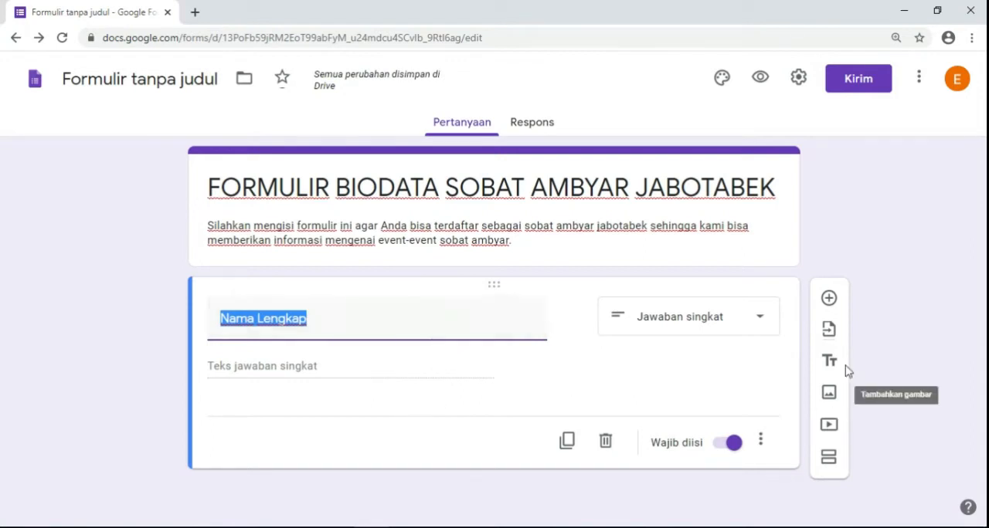
# - Add a second question, check the next field in the biodata PDF, and title the question "Jenis Kelamin"
pyautogui.click(828, 303)
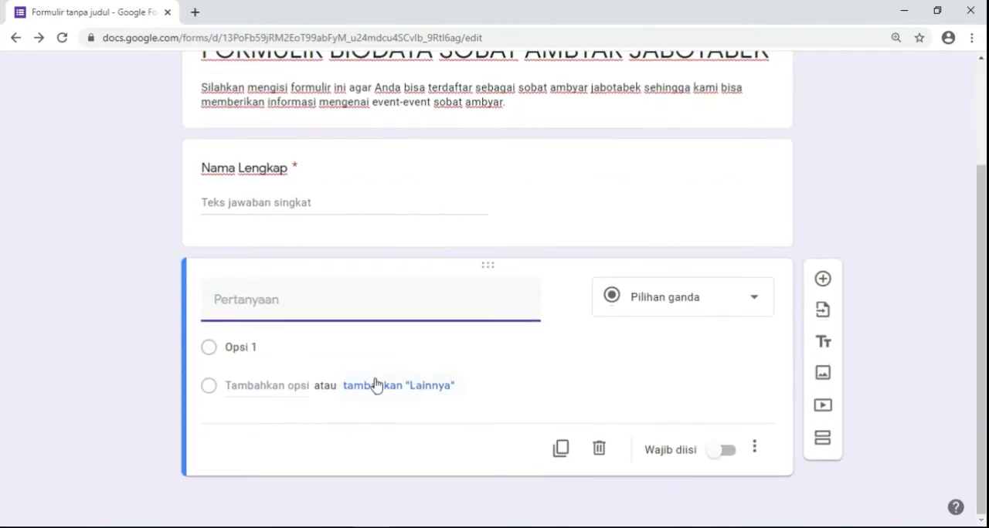
pyautogui.click(345, 526)
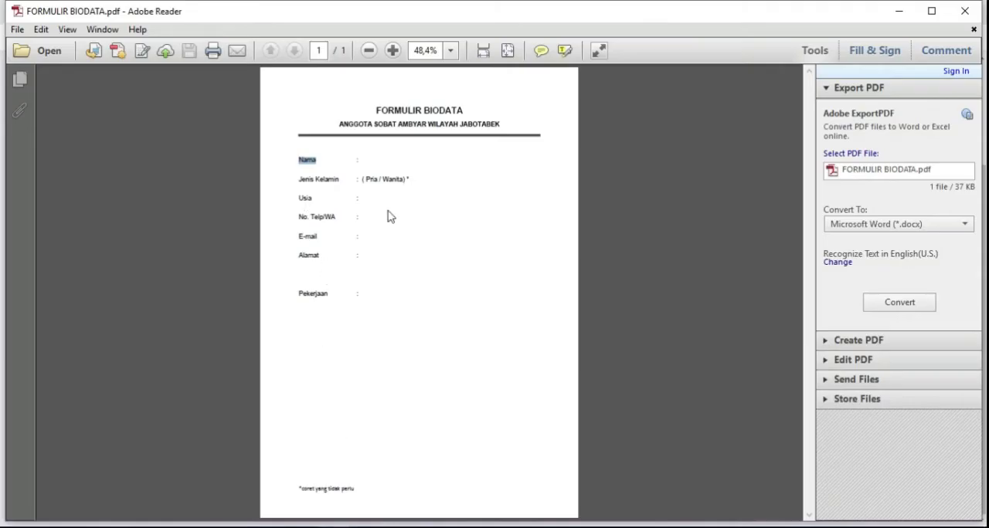
pyautogui.click(338, 526)
pyautogui.write('Jenis Kelamin')
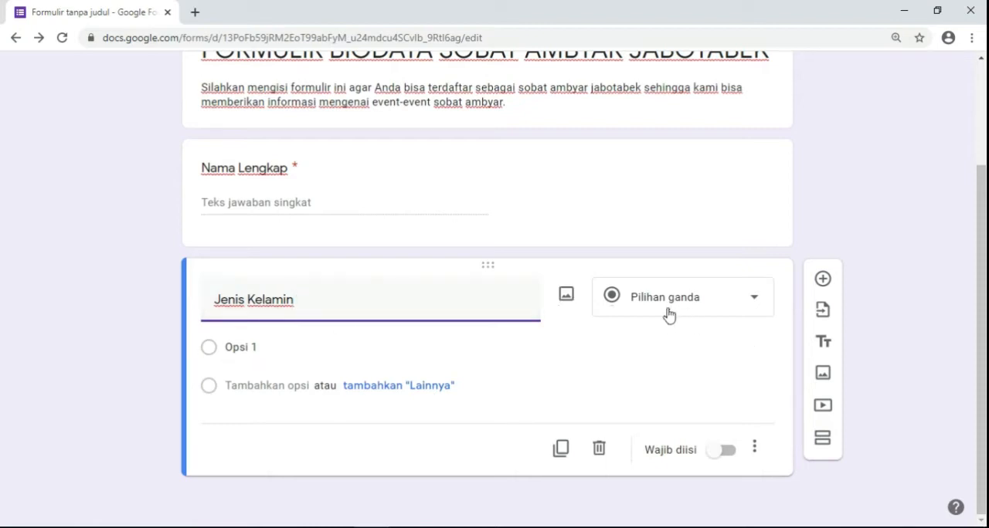
# - Try the Drop-down answer type on the Jenis Kelamin question and return it to Pilihan ganda
pyautogui.click(756, 303)
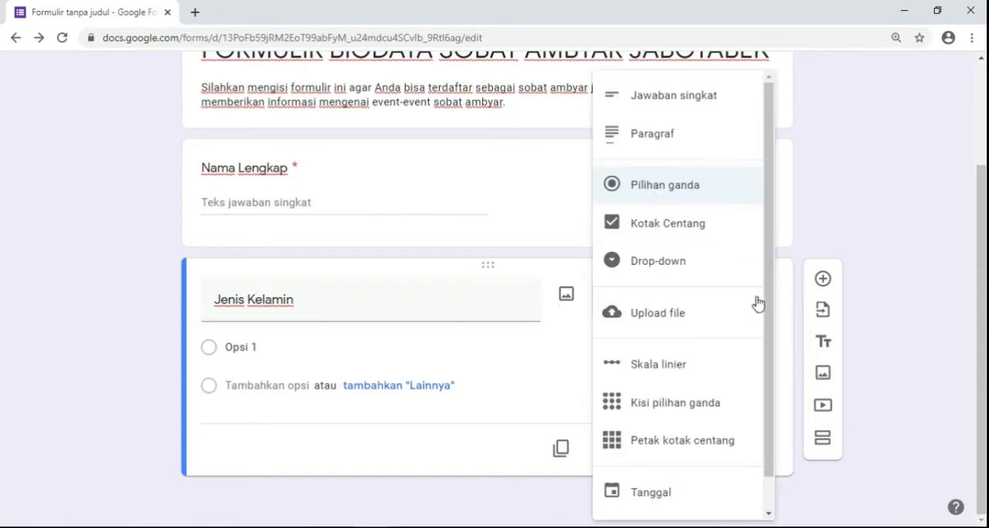
pyautogui.moveTo(770, 298); pyautogui.dragTo(777, 237)
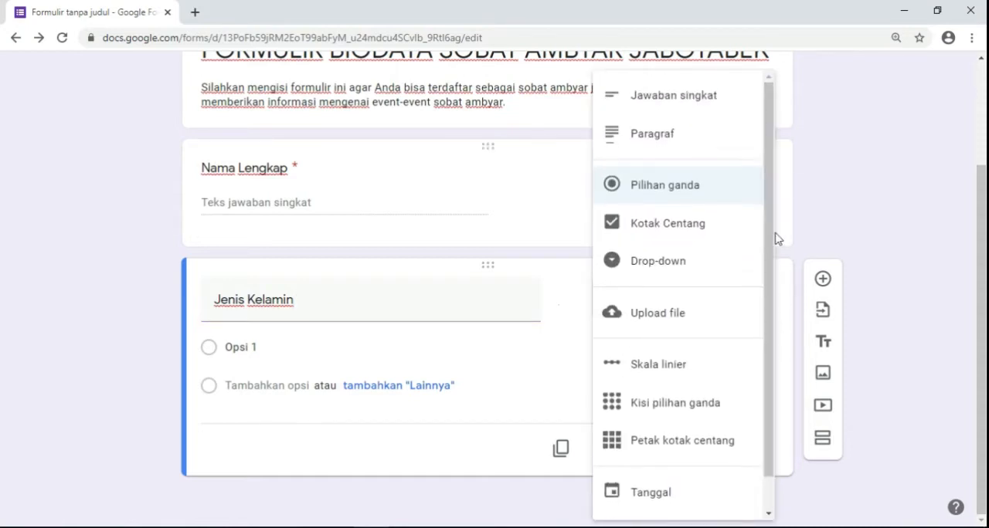
pyautogui.click(686, 196)
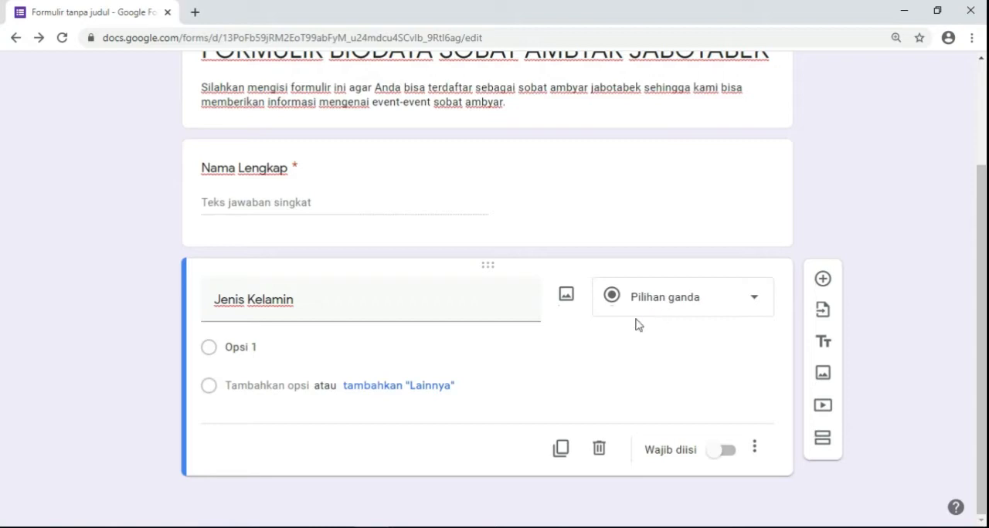
pyautogui.click(748, 307)
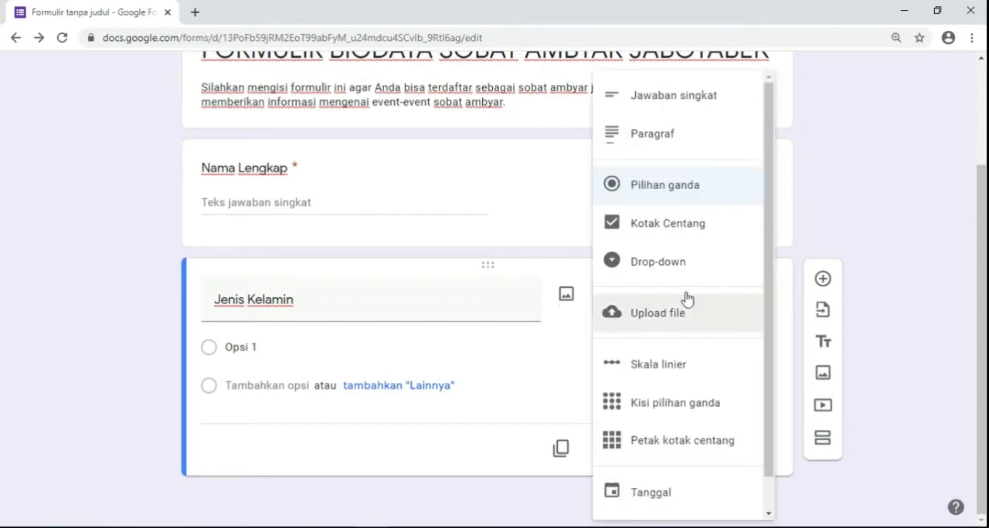
pyautogui.click(674, 265)
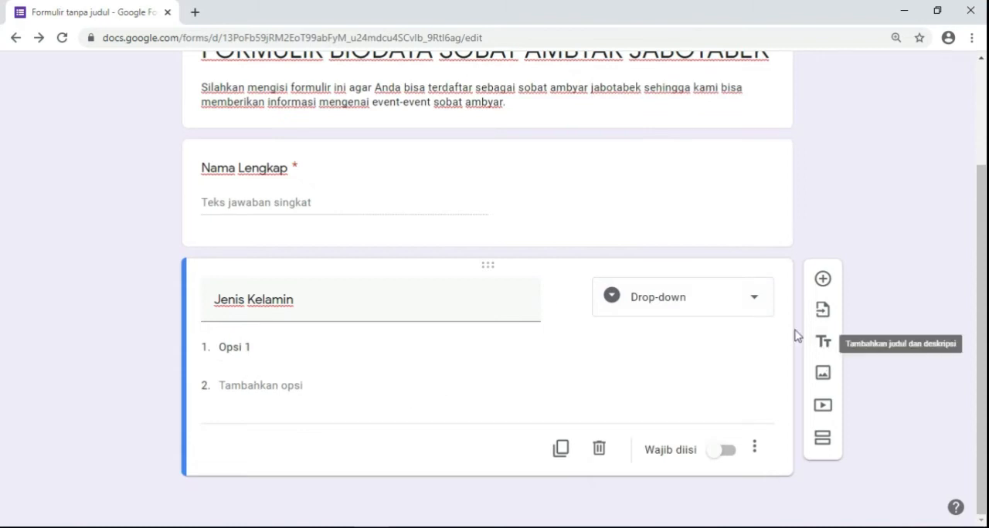
pyautogui.click(750, 301)
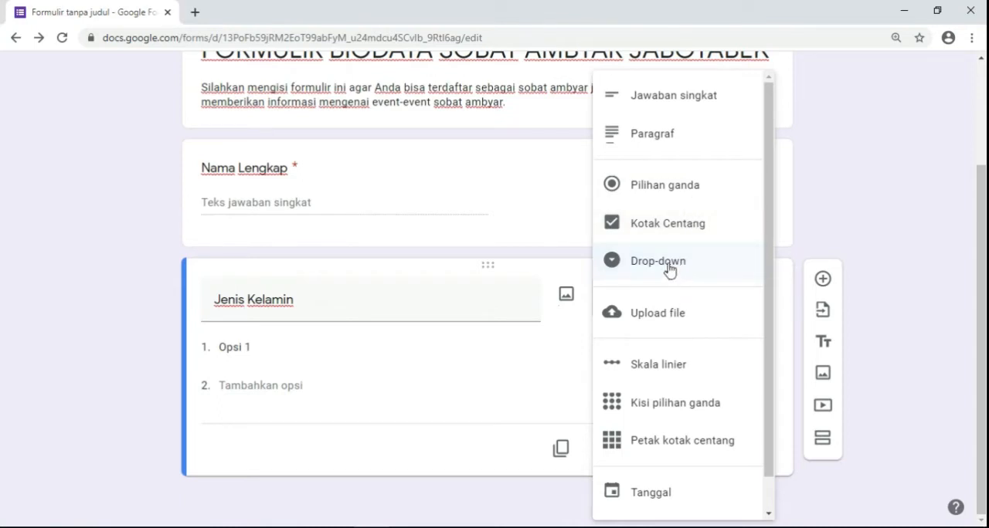
pyautogui.click(667, 190)
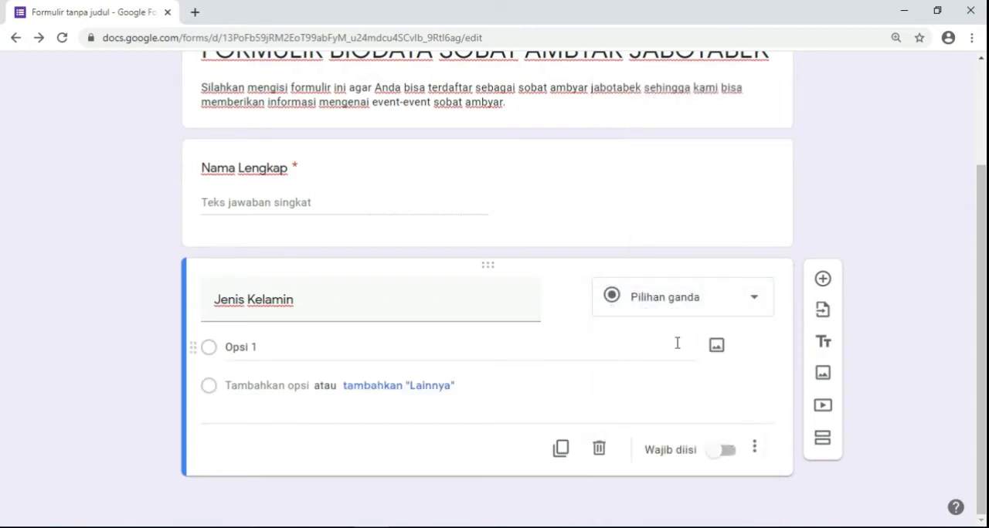
# - Give the Jenis Kelamin question the options "Pria" and "Wanita" and make it required
pyautogui.click(265, 349)
pyautogui.write('Lak')
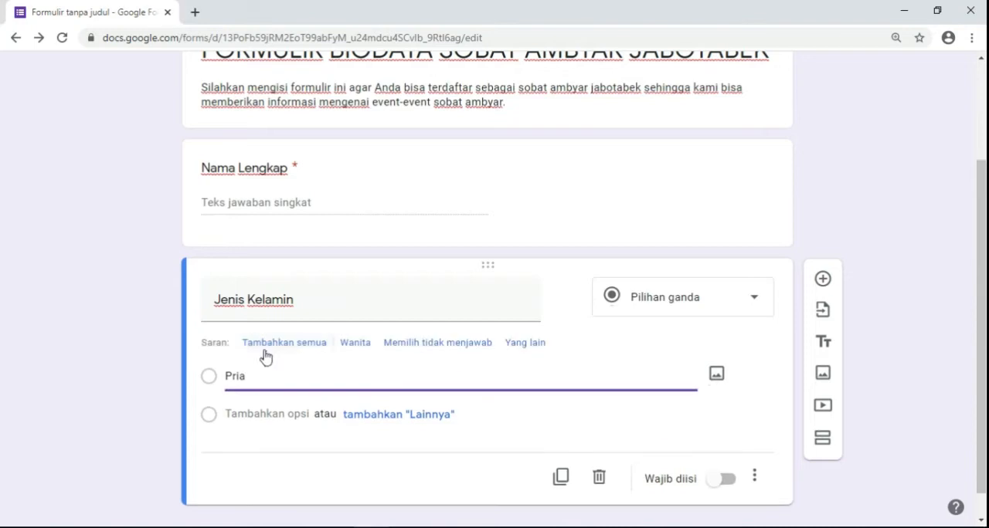
pyautogui.click(261, 415)
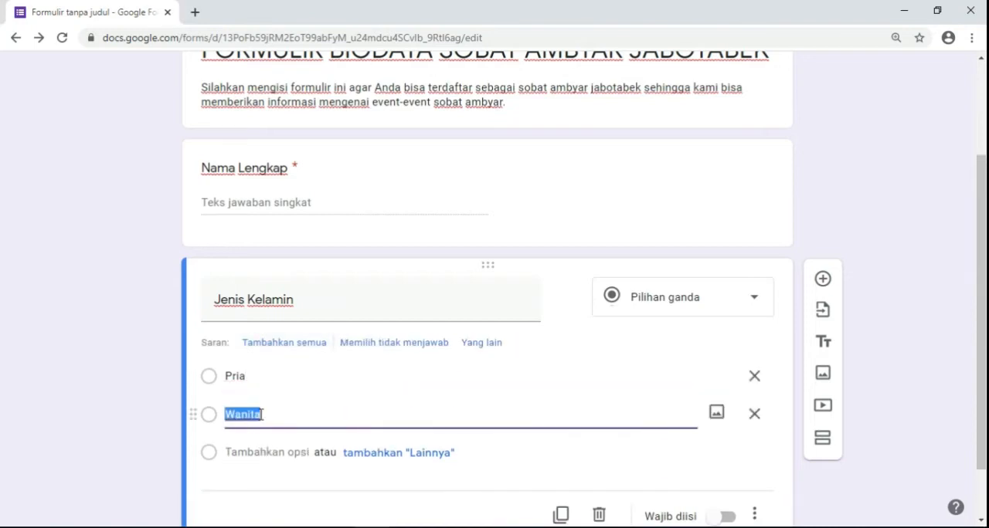
pyautogui.write('Wa')
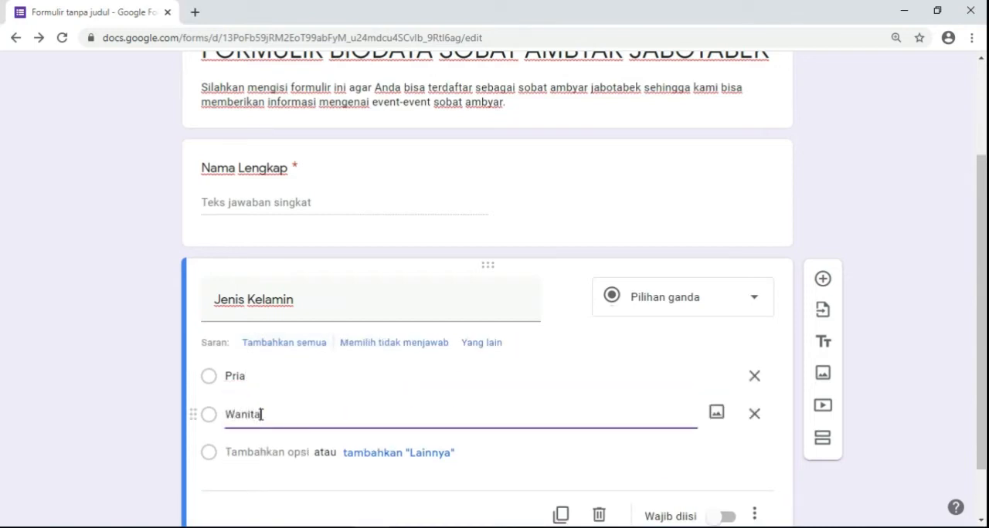
pyautogui.scroll(-2, 309, 415)
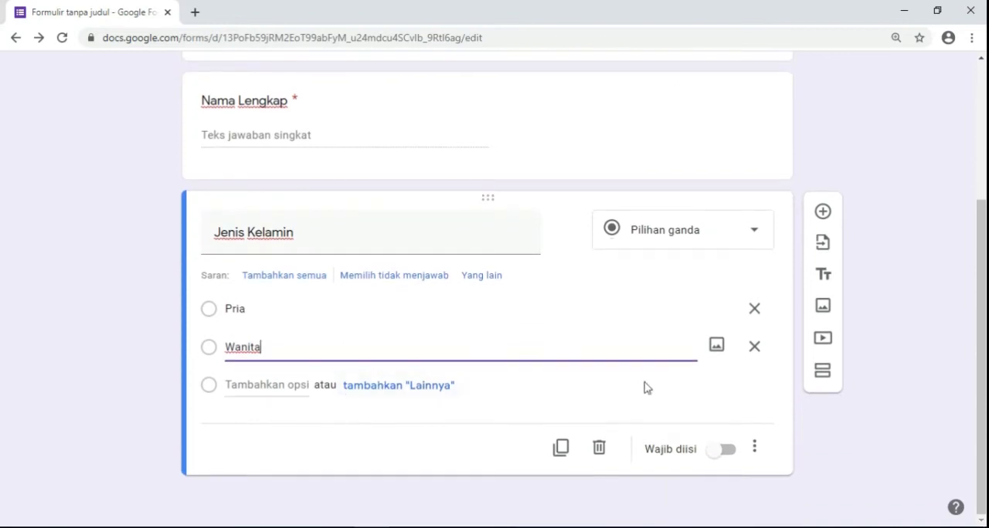
pyautogui.click(362, 411)
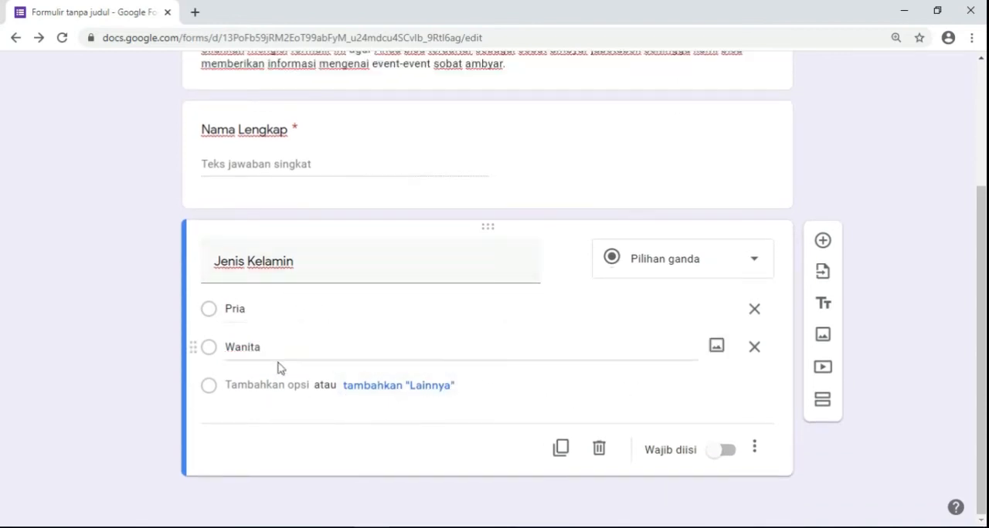
pyautogui.click(732, 458)
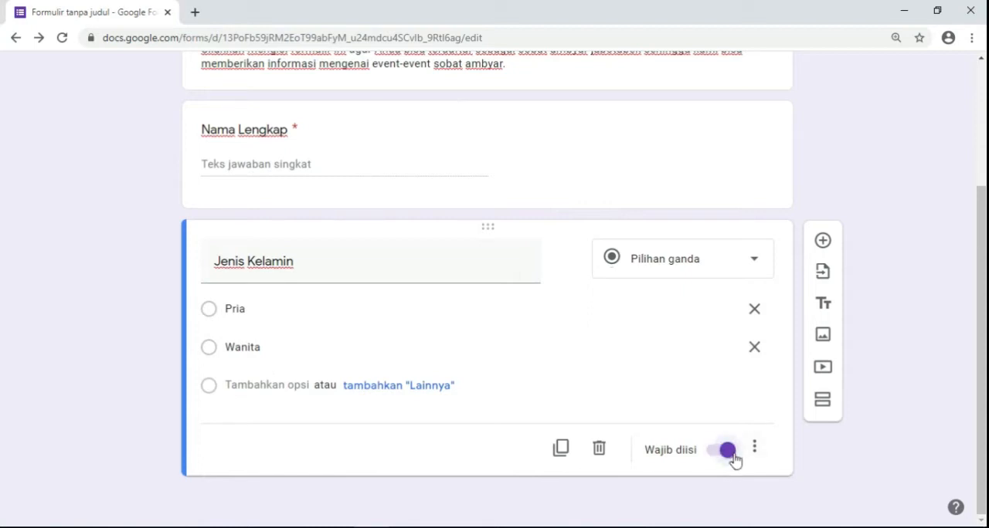
# - Add a third question, check the next field in the biodata PDF, and title the question "Usia"
pyautogui.click(822, 242)
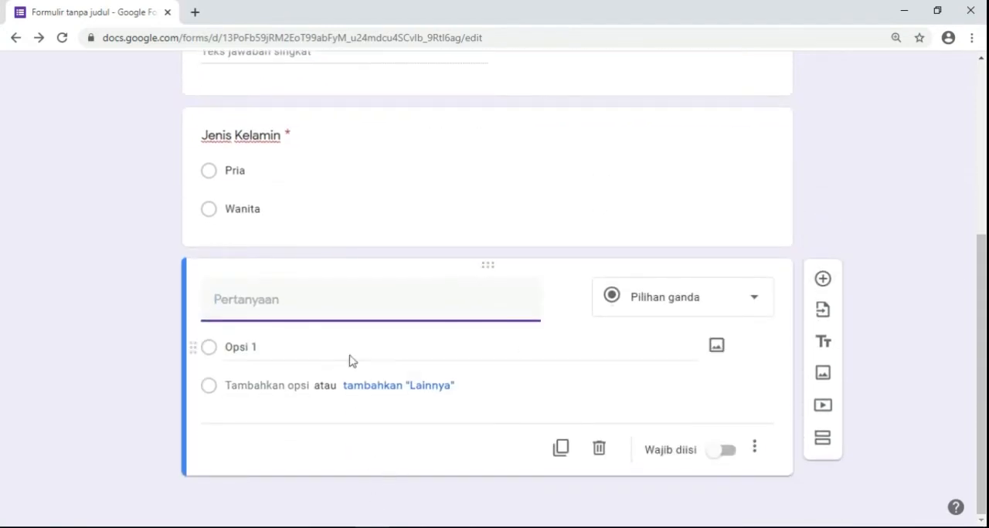
pyautogui.scroll(3, 361, 383)
pyautogui.scroll(-2, 365, 394)
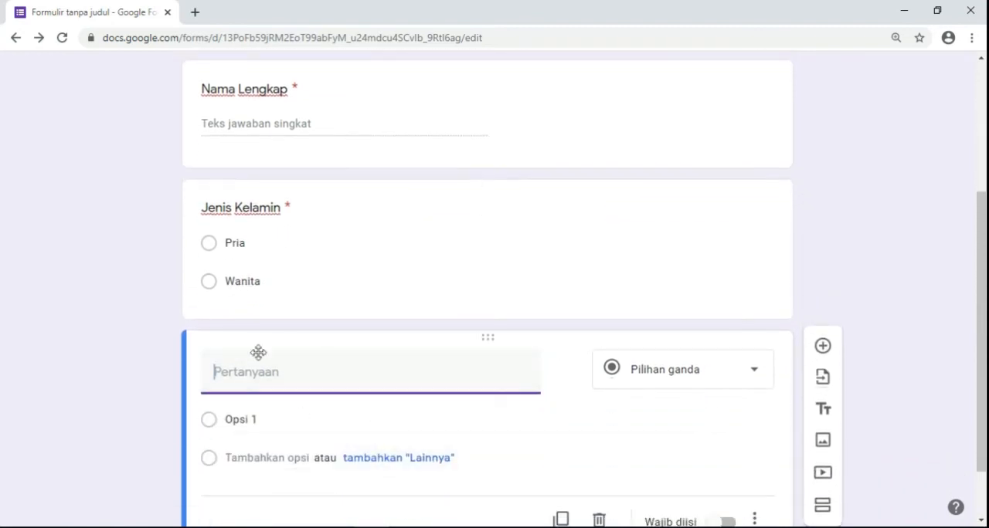
pyautogui.click(336, 527)
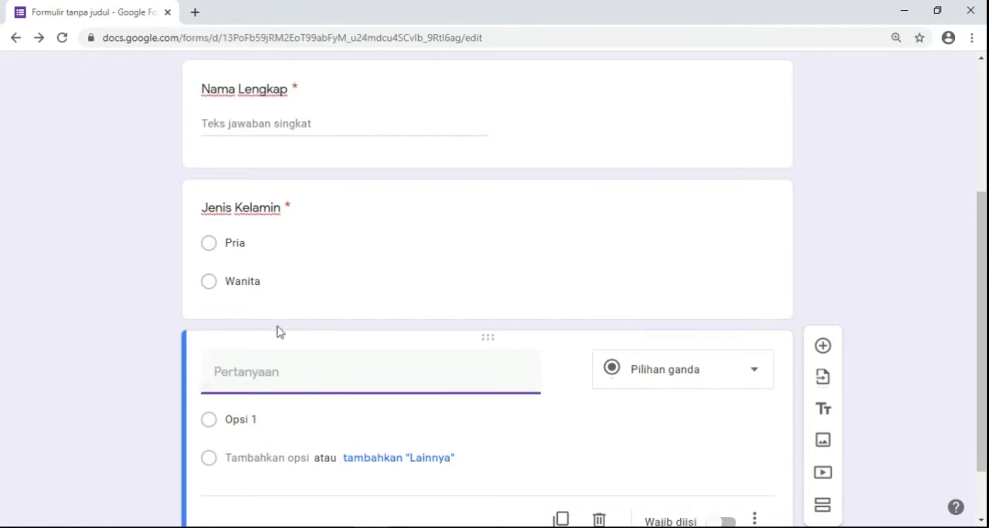
pyautogui.click(269, 376)
pyautogui.write('Usia')
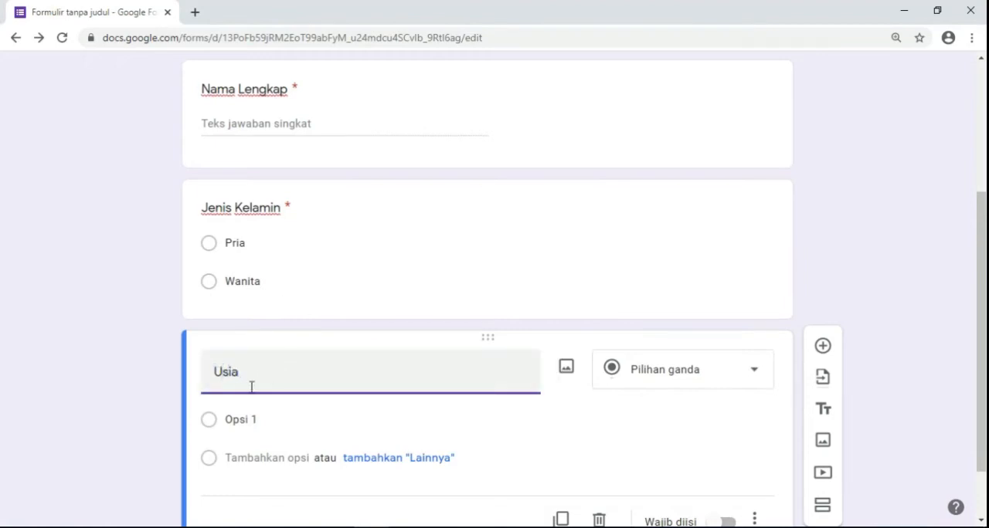
# - Keep the Usia question's response validation type on Angka and make the question required
pyautogui.scroll(-2, 269, 383)
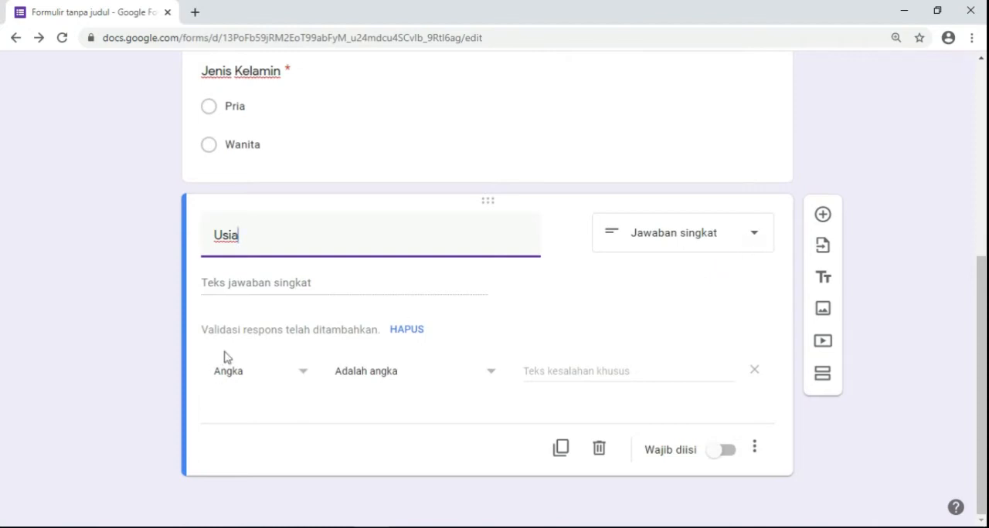
pyautogui.click(305, 374)
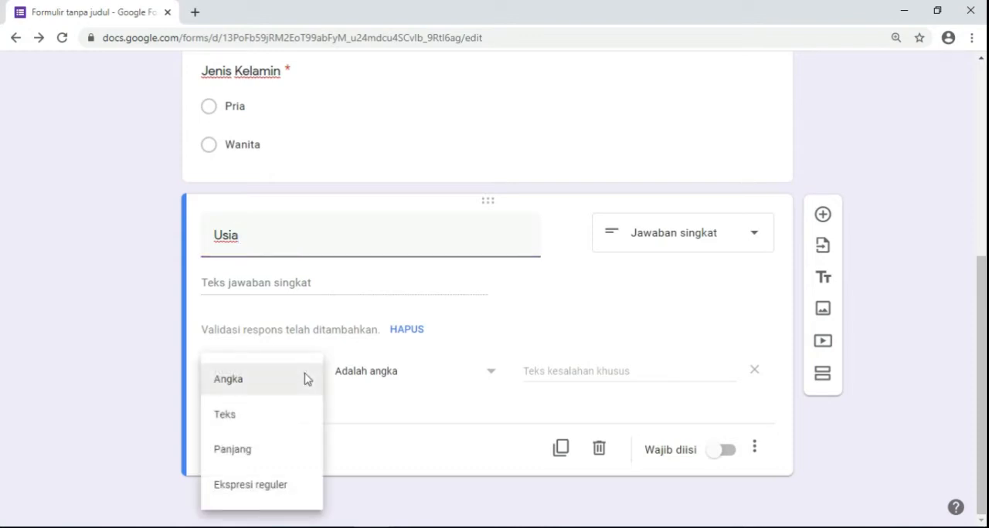
pyautogui.click(305, 378)
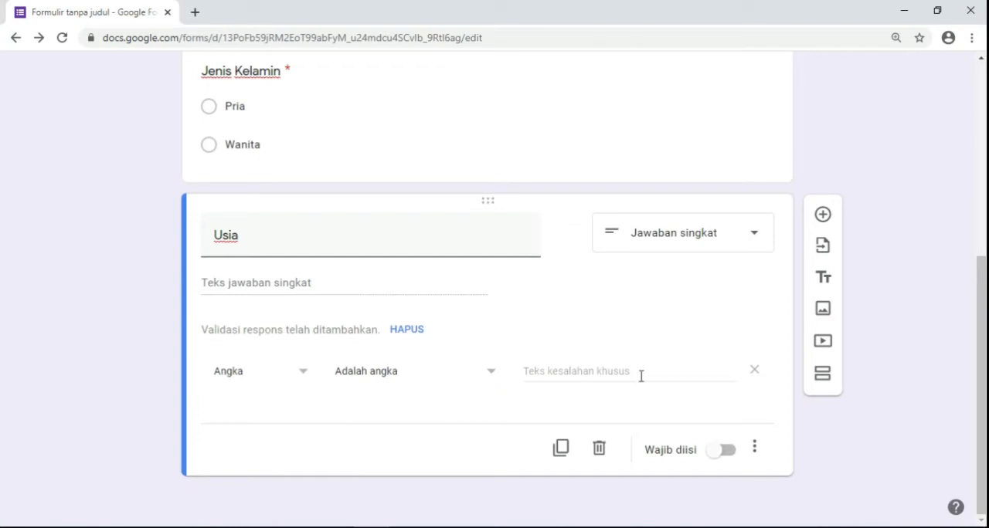
pyautogui.click(726, 454)
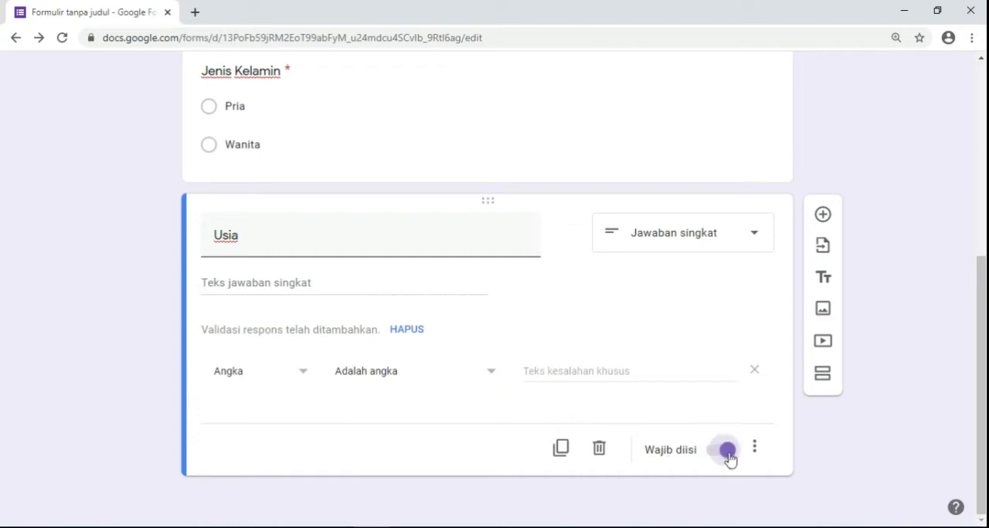
# - Add a required short-answer question titled "No. Telp / Wa", taking the field from the biodata PDF
pyautogui.click(823, 216)
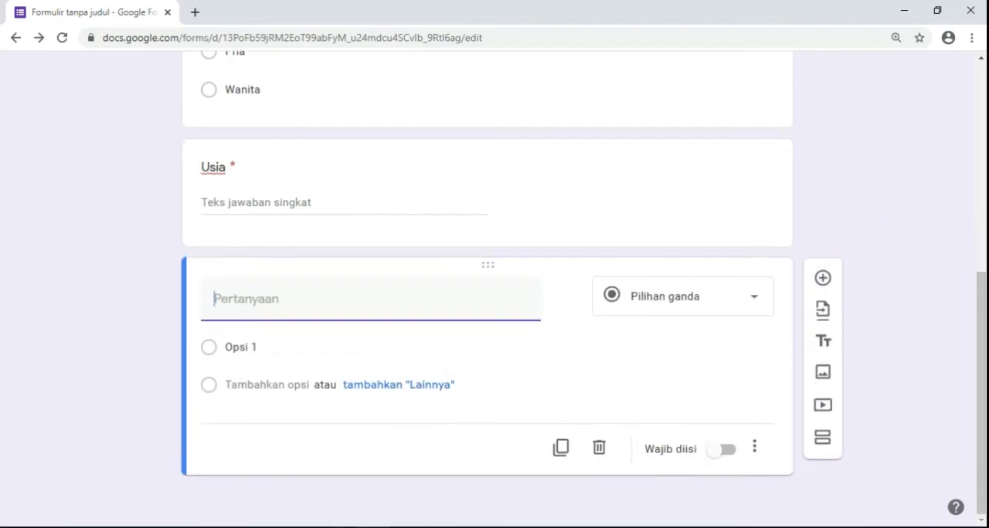
pyautogui.hotkey('alt', 'Tab')
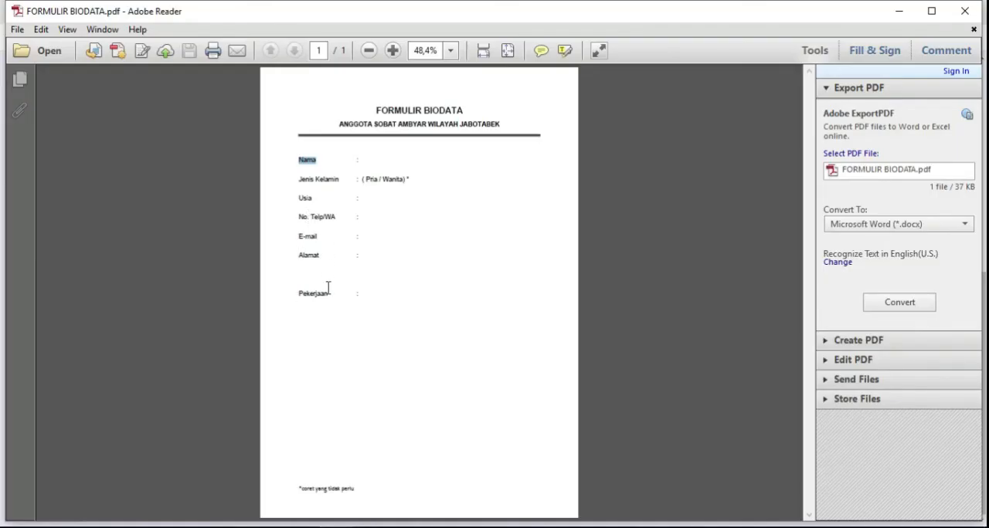
pyautogui.hotkey('alt', 'Tab')
pyautogui.click(299, 313)
pyautogui.write('No. Telp / Wa')
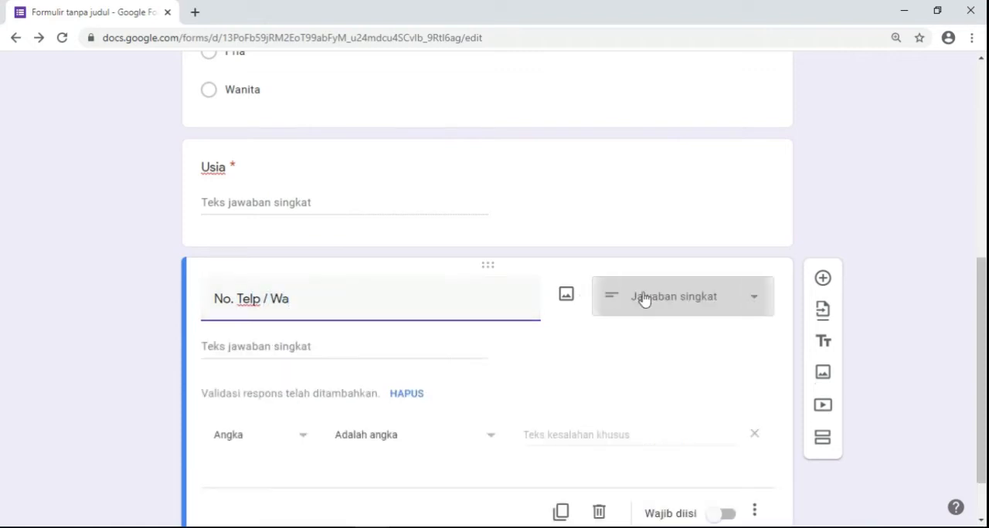
pyautogui.scroll(-1, 498, 401)
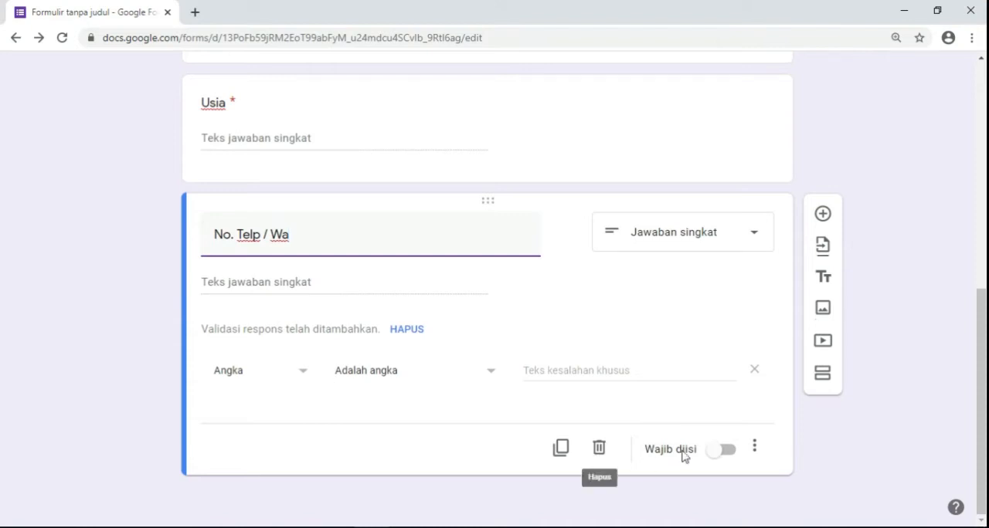
pyautogui.click(727, 455)
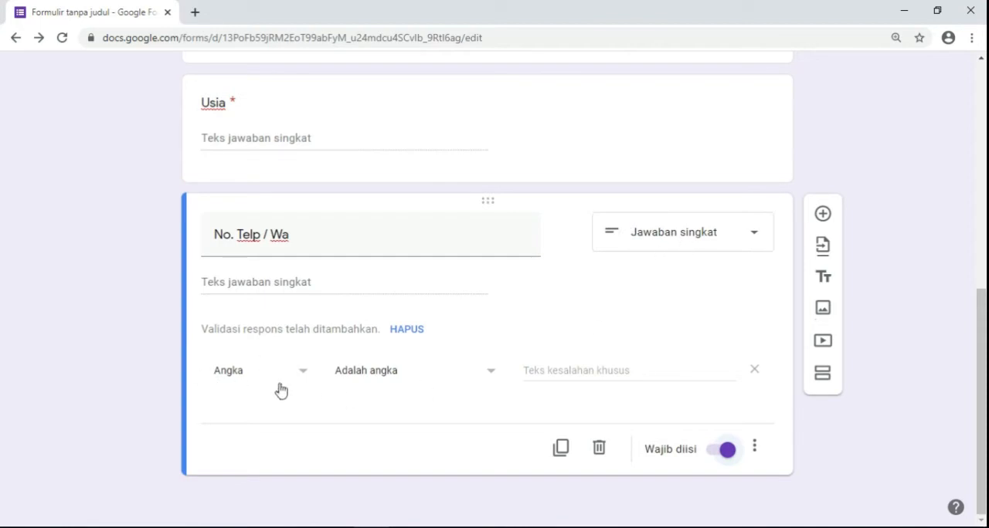
# - Add a required short-answer question titled "Alamat Email" for the E-mail field in the biodata PDF
pyautogui.click(822, 214)
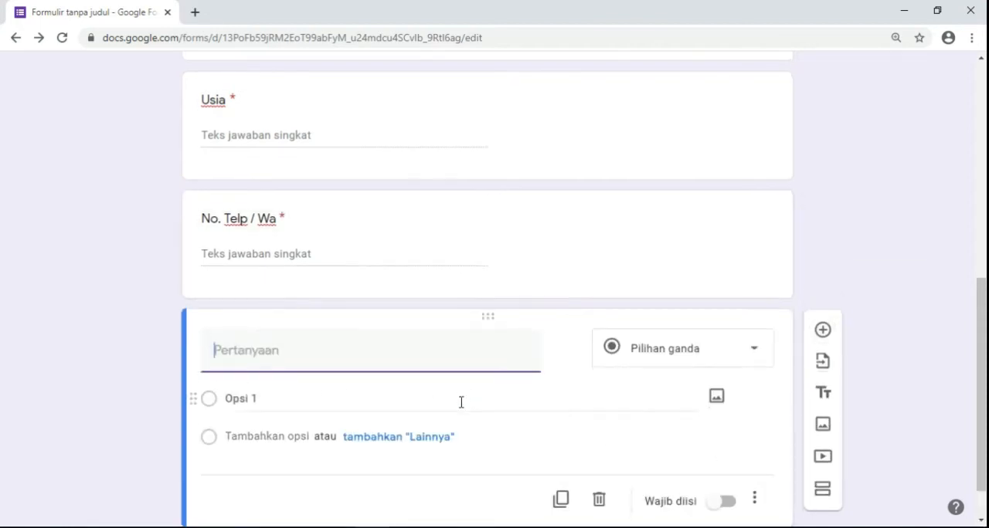
pyautogui.scroll(-1, 461, 402)
pyautogui.click(335, 527)
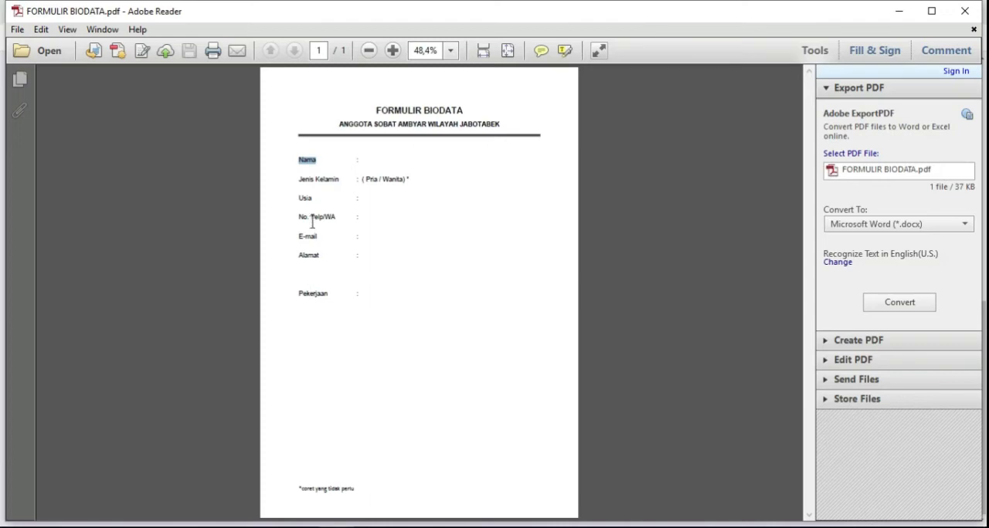
pyautogui.click(366, 527)
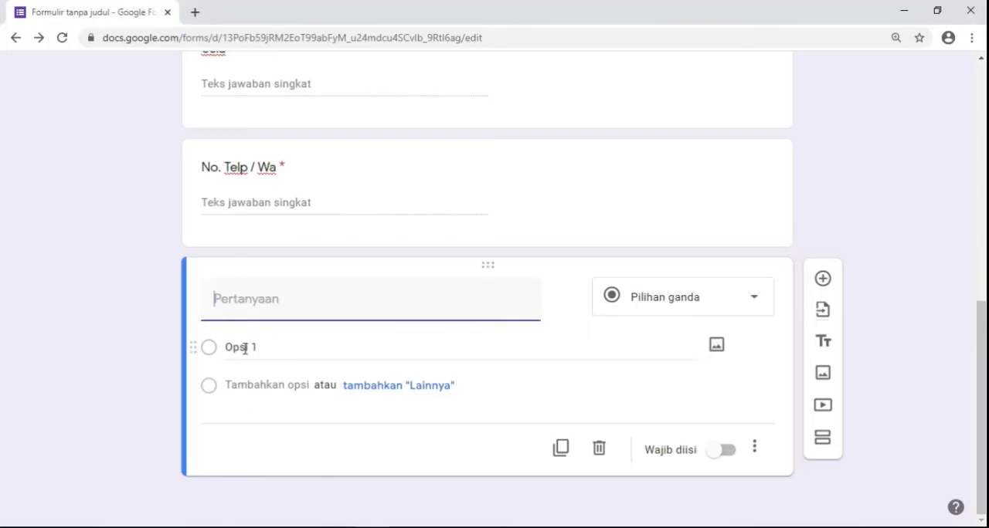
pyautogui.write('E')
pyautogui.press('BackSpace')
pyautogui.write('Alamat Email')
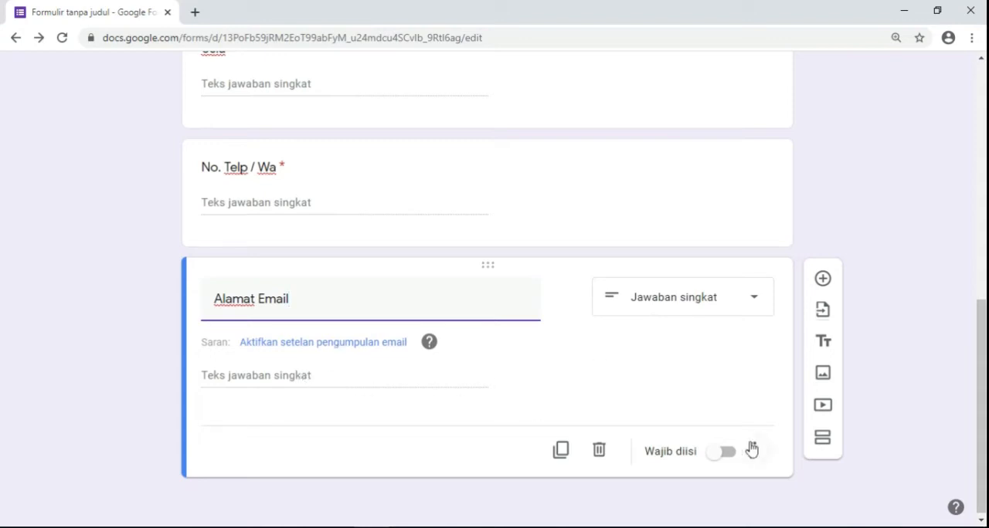
pyautogui.click(730, 459)
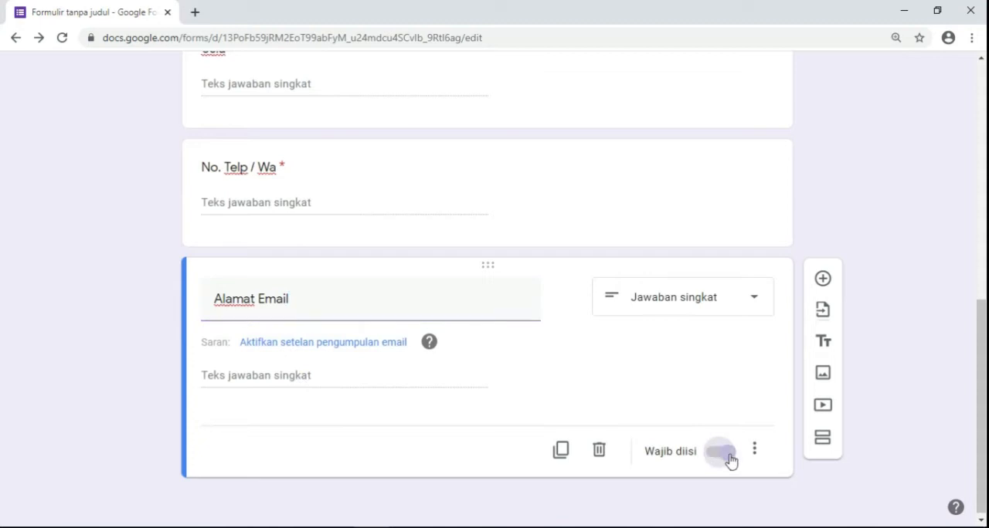
# - Add a required question titled "Alamat Rumah" with the Paragraf answer type for the PDF's Alamat field
pyautogui.click(822, 279)
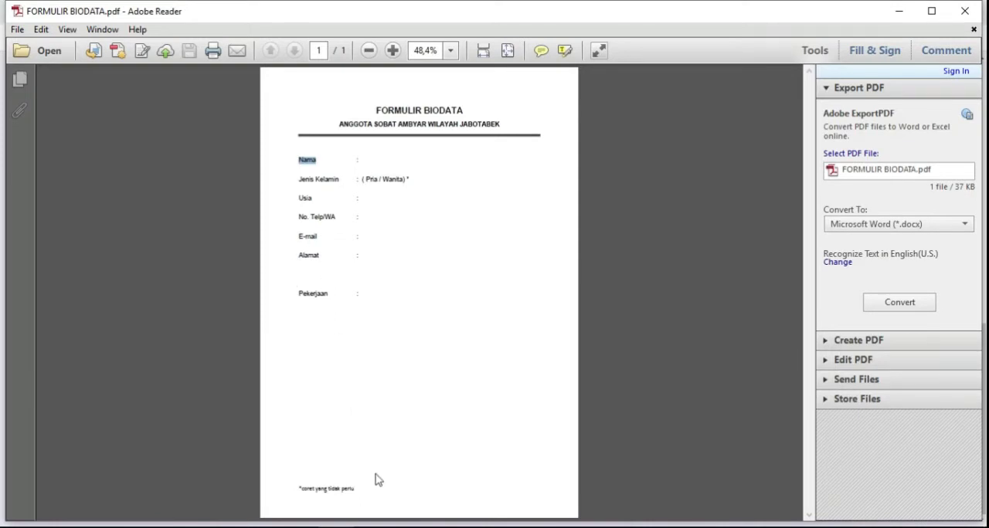
pyautogui.hotkey('alt', 'Tab')
pyautogui.write('Alamat')
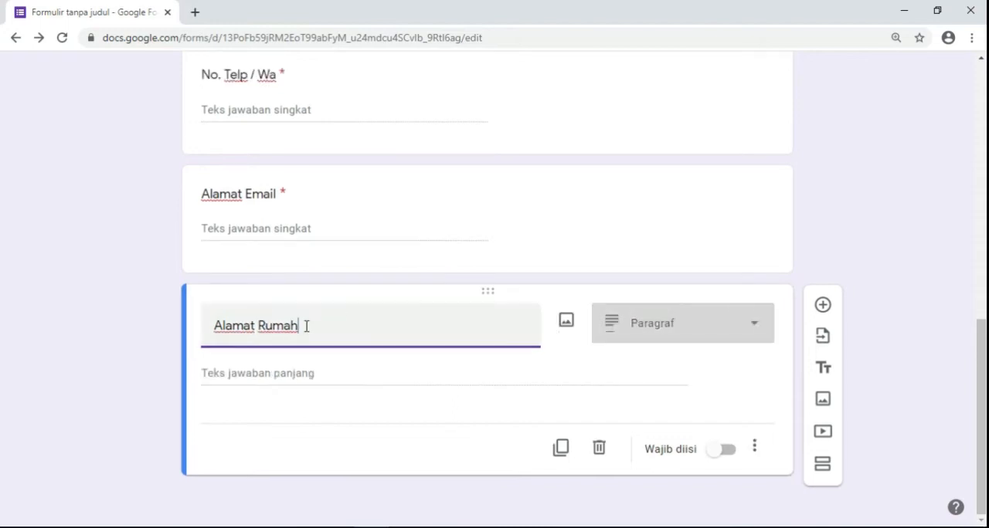
pyautogui.click(755, 327)
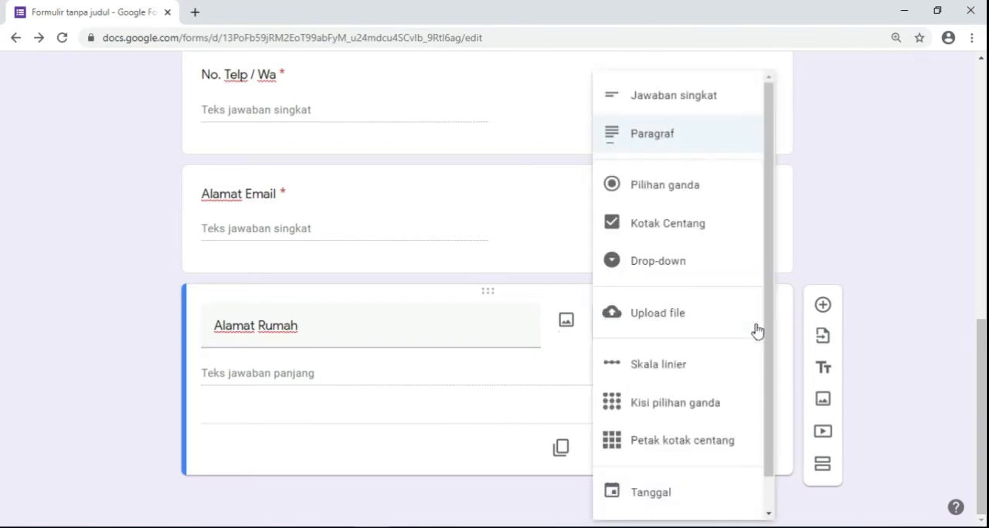
pyautogui.click(680, 144)
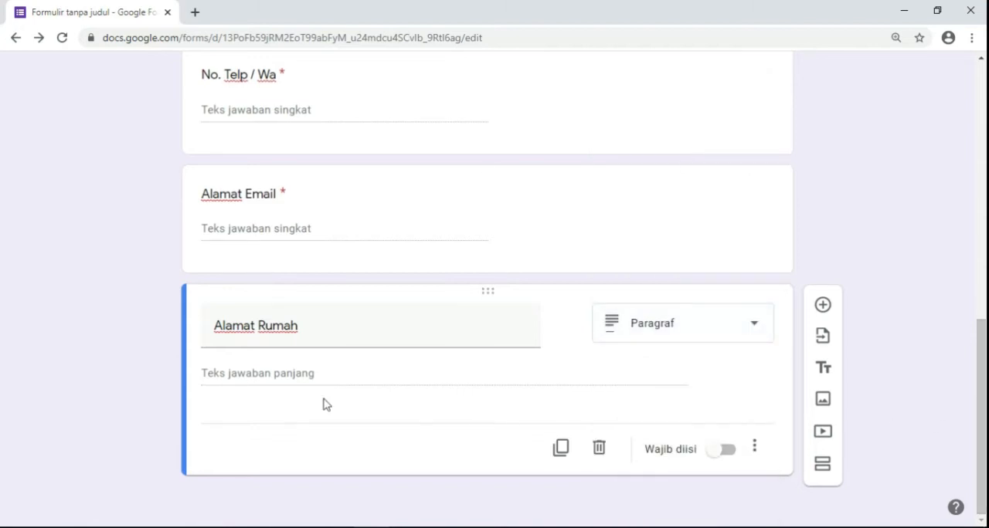
pyautogui.click(731, 457)
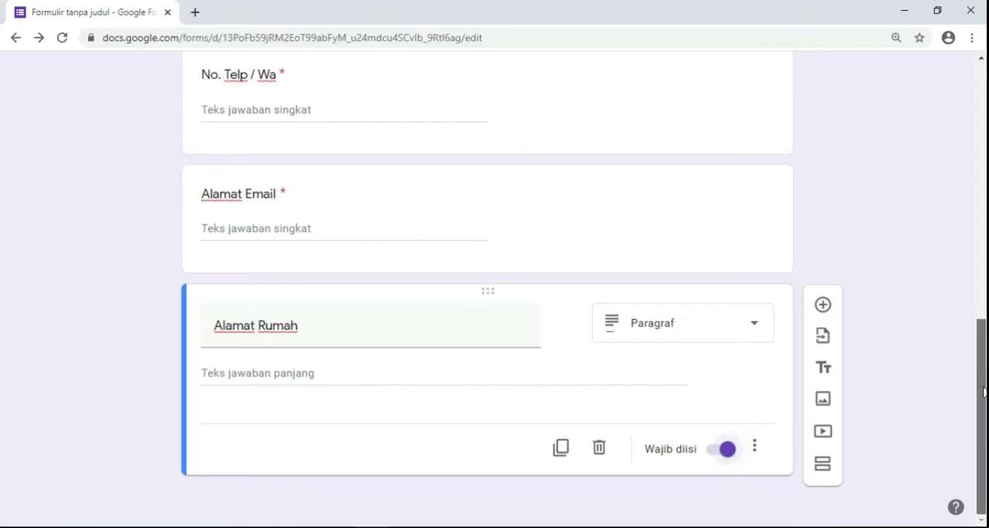
# - Add a required short-answer question titled "Pekerjaan" for the last field in the biodata PDF
pyautogui.click(822, 307)
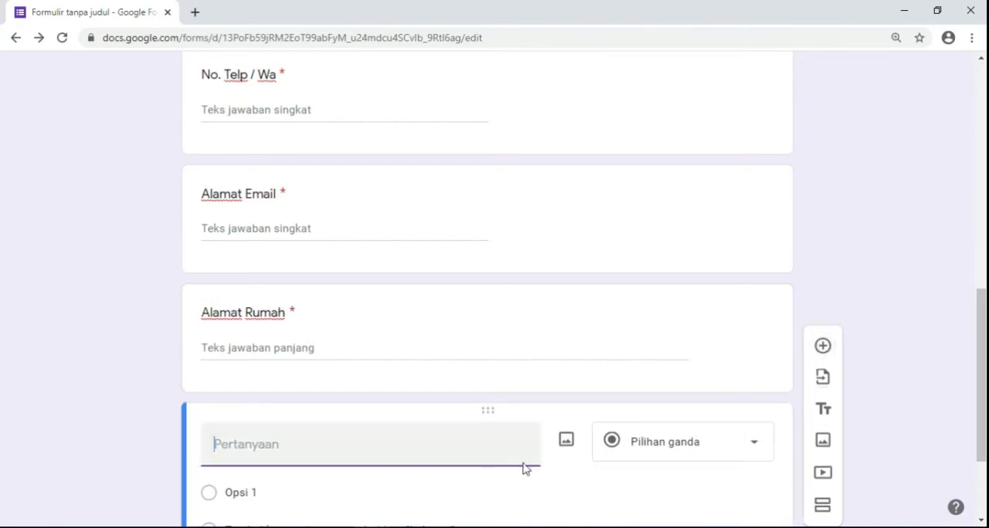
pyautogui.click(338, 526)
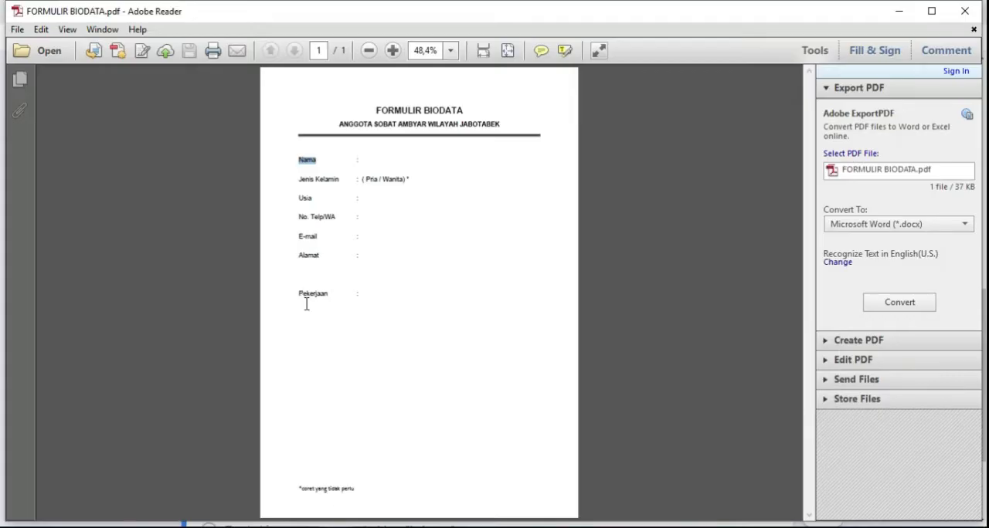
pyautogui.click(379, 526)
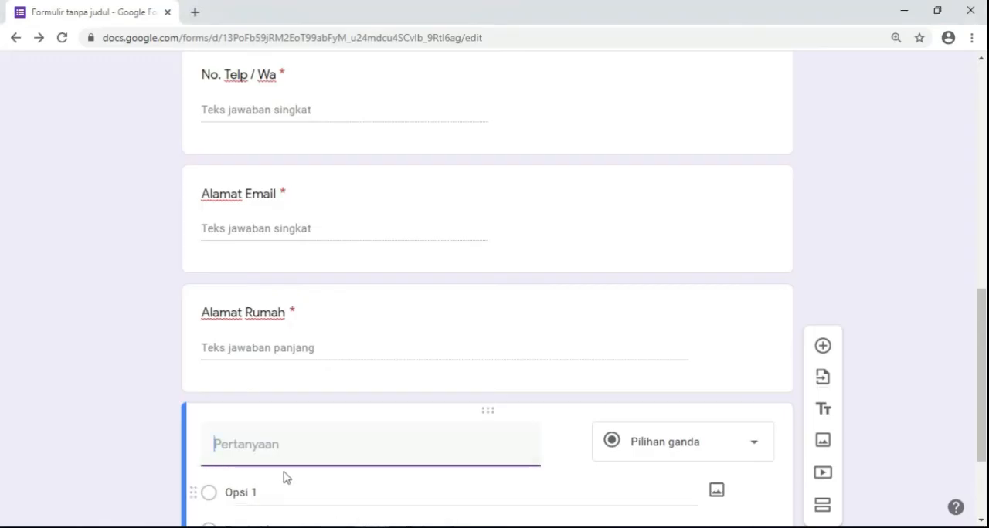
pyautogui.write('Pekerjaan')
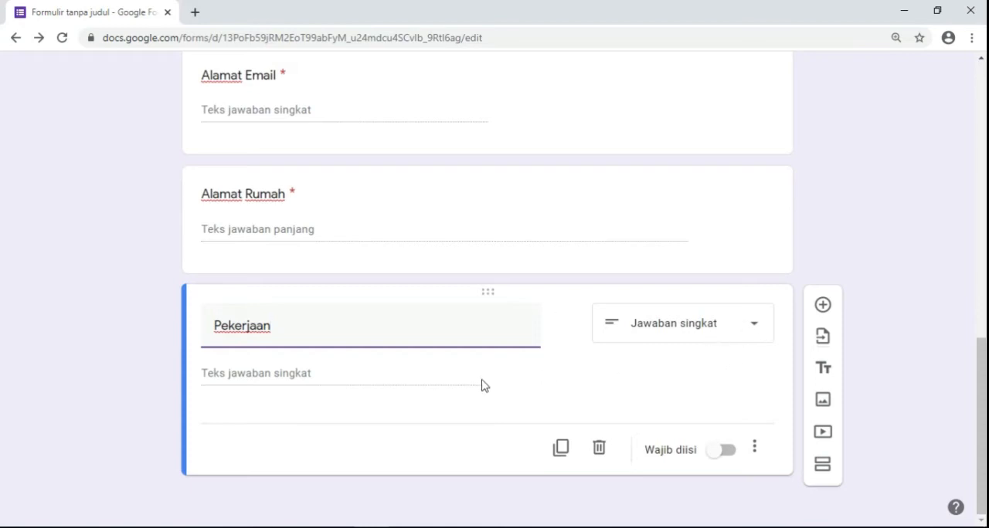
pyautogui.click(729, 456)
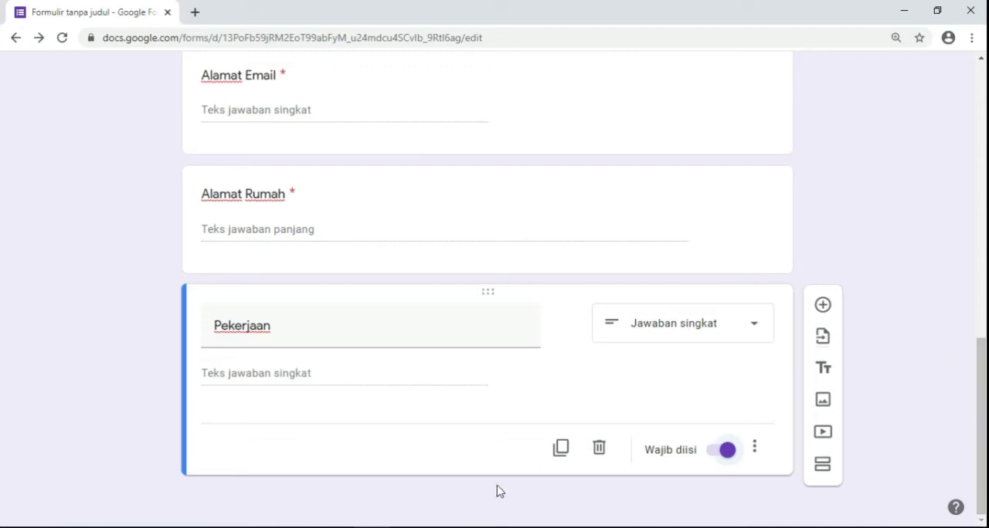
# - Compare the fields in the biodata PDF with the form's questions from the title to Pekerjaan
pyautogui.click(367, 526)
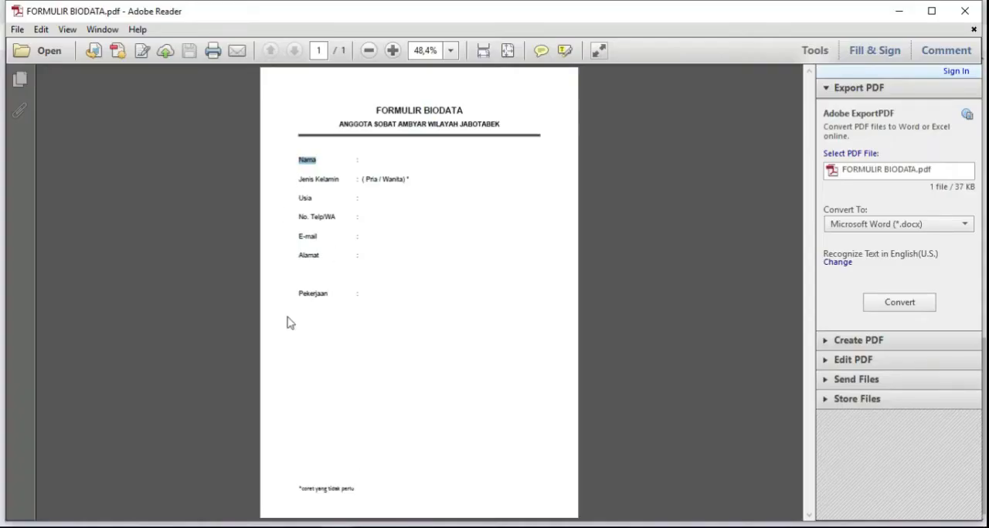
pyautogui.click(354, 524)
pyautogui.moveTo(983, 356); pyautogui.dragTo(983, 82)
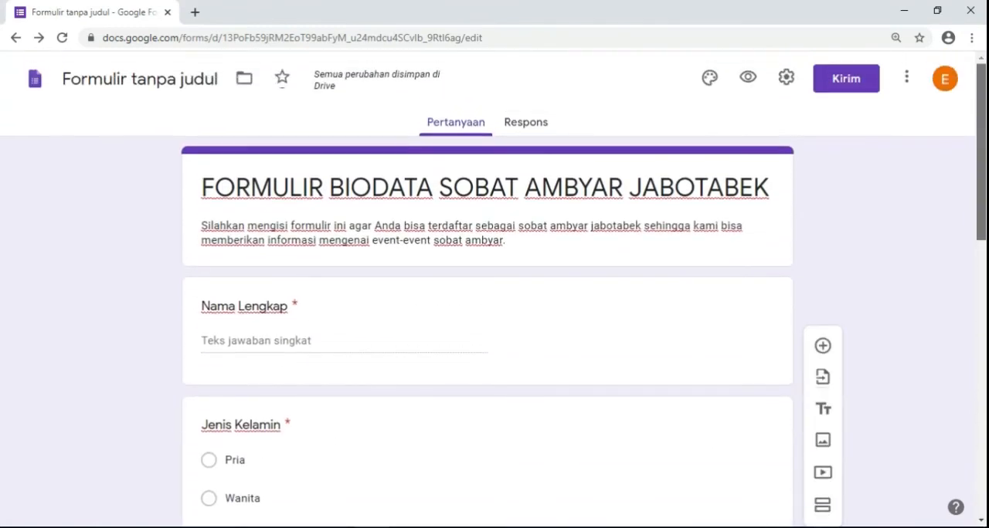
pyautogui.scroll(-10, 960, 324)
pyautogui.scroll(-1, 958, 378)
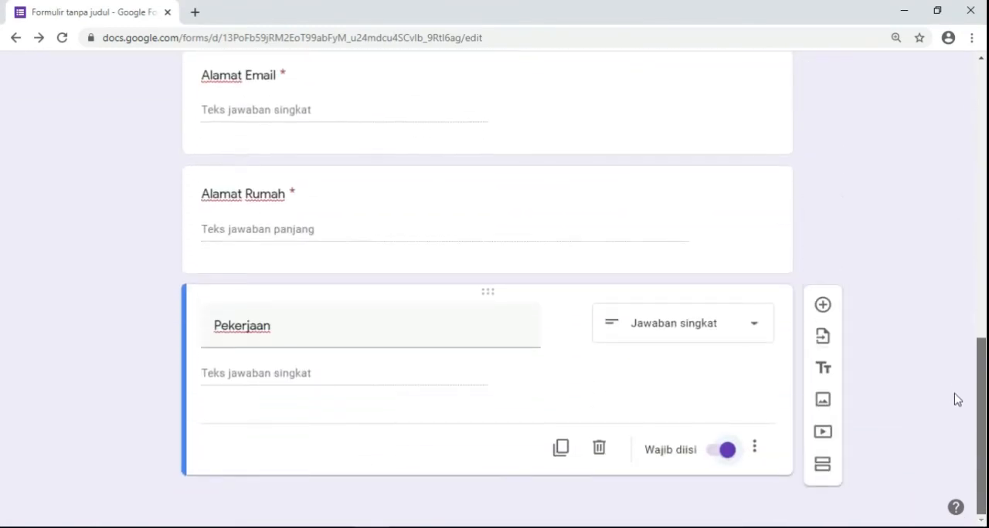
pyautogui.scroll(10, 957, 399)
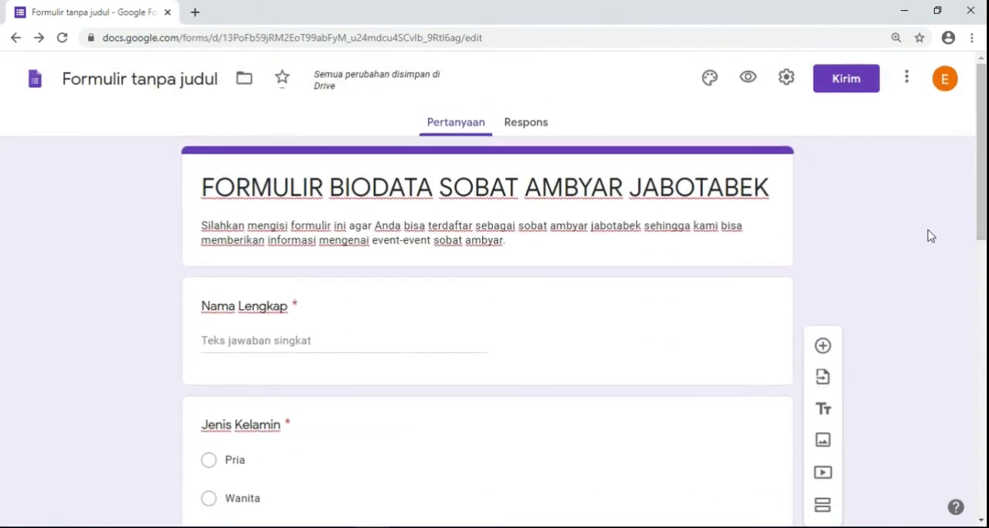
# - Choose email as the sending method for the form and enter the two recipients' email addresses
pyautogui.click(839, 93)
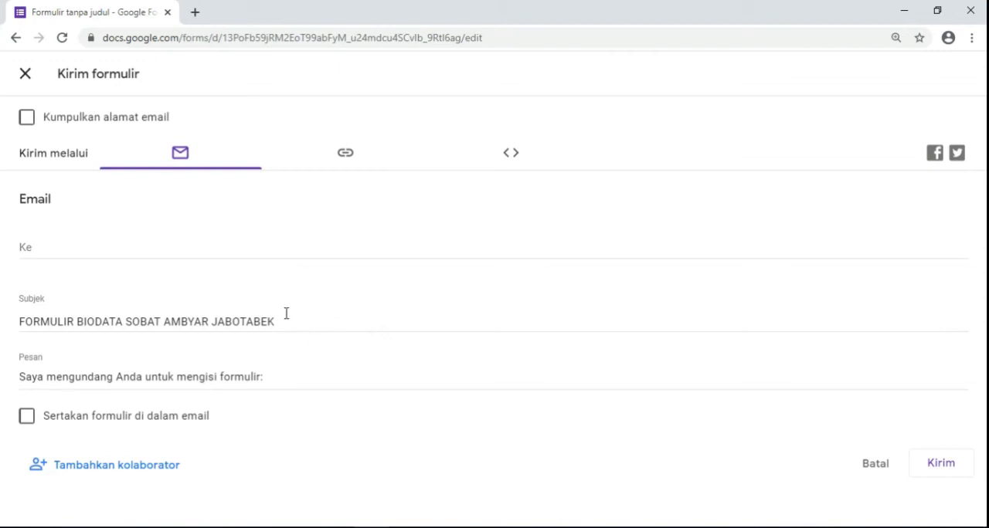
pyautogui.click(180, 159)
pyautogui.click(48, 251)
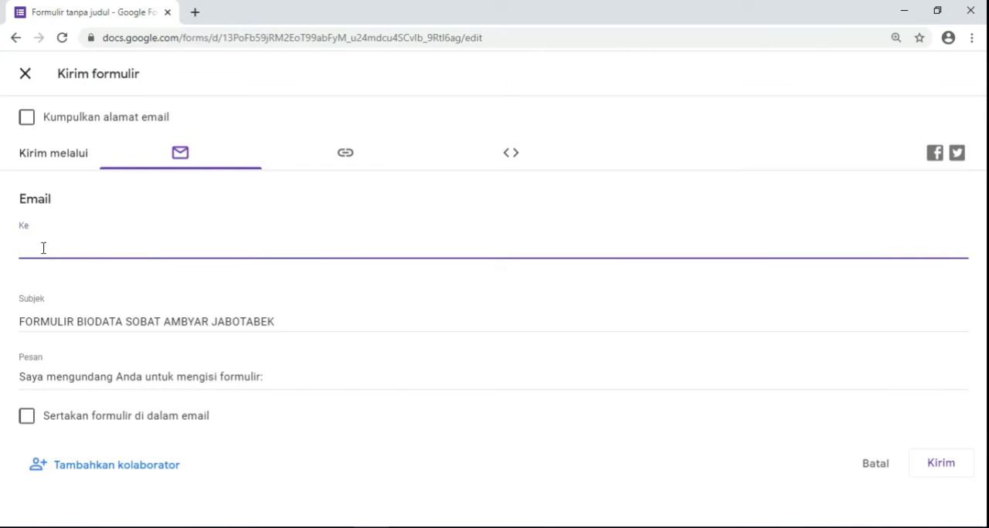
pyautogui.write('edep')
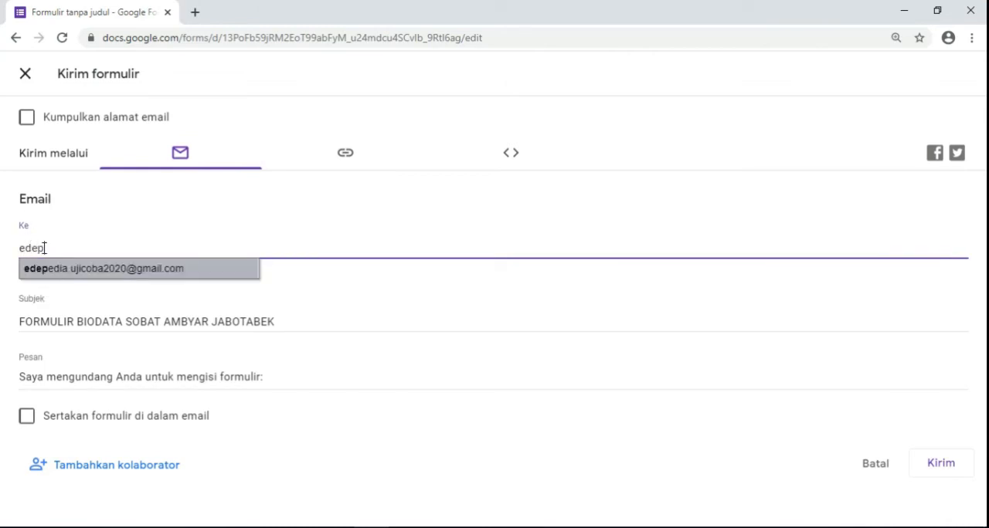
pyautogui.click(62, 270)
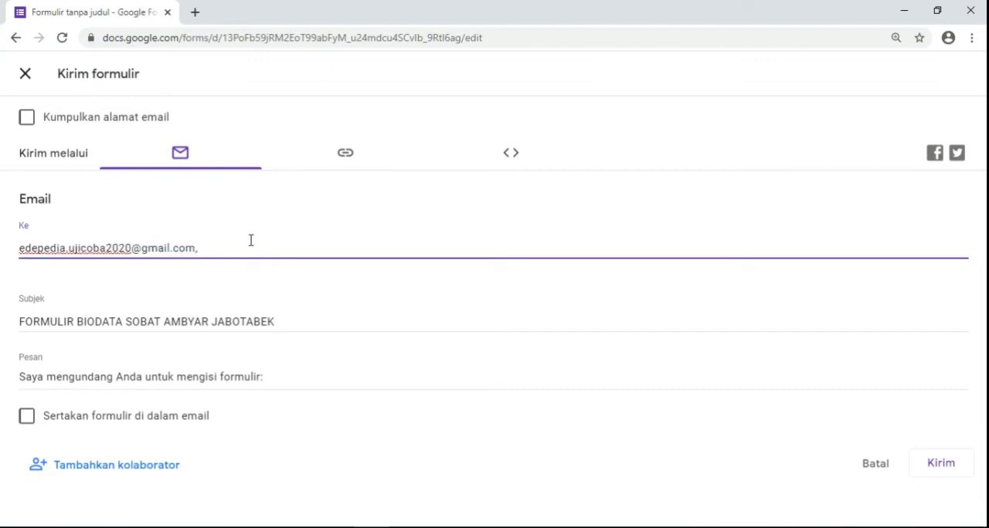
pyautogui.press('BackSpace')
pyautogui.press('BackSpace')
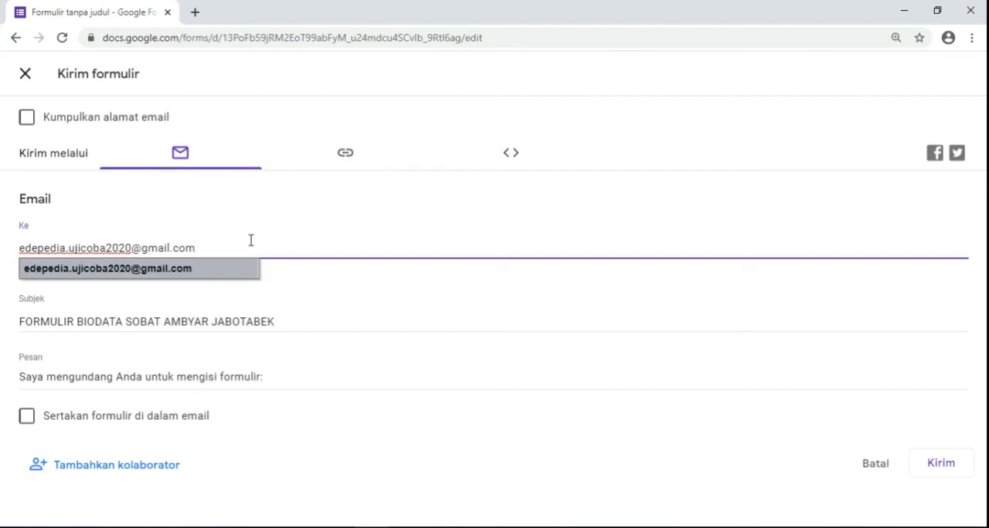
pyautogui.write(', ')
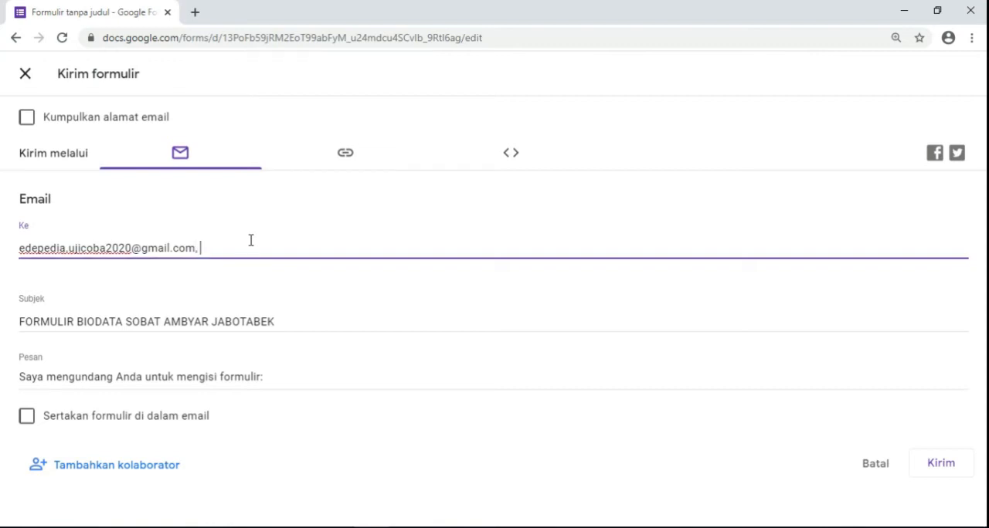
pyautogui.write('ed')
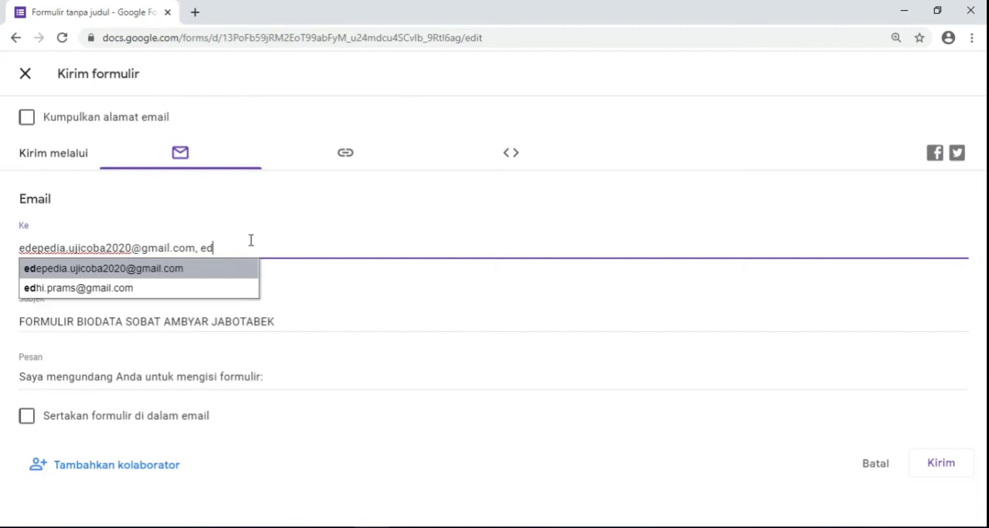
pyautogui.click(164, 290)
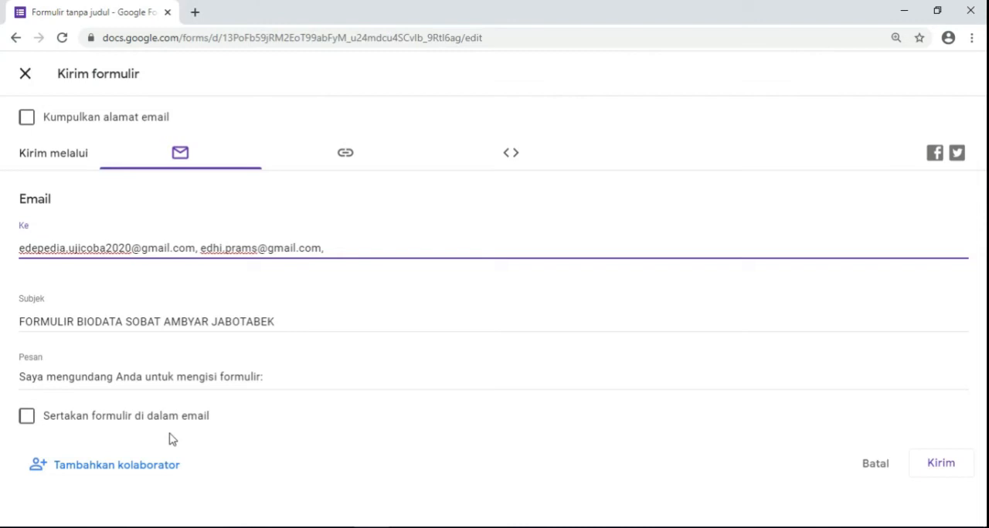
# - Toggle the Sertakan formulir di dalam email option and send the form to both recipients
pyautogui.click(29, 423)
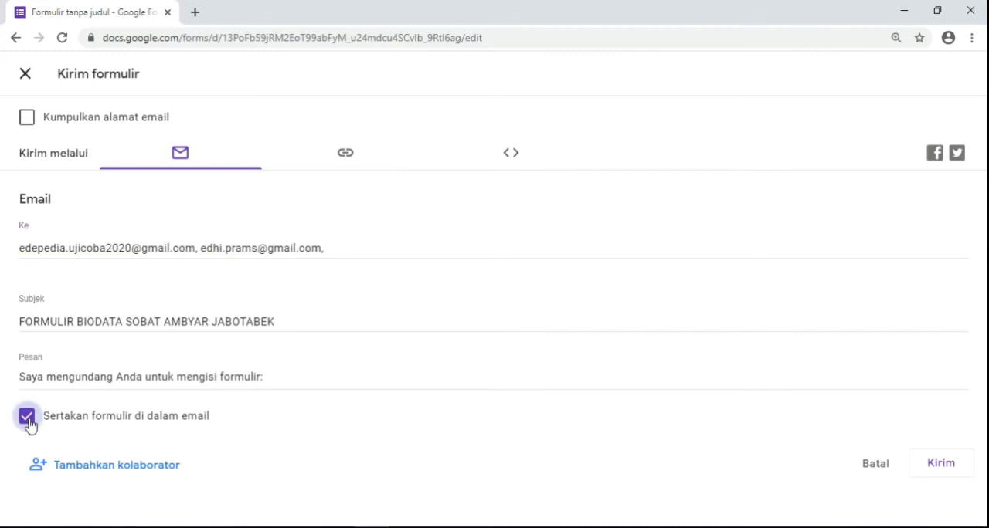
pyautogui.click(29, 424)
pyautogui.click(940, 468)
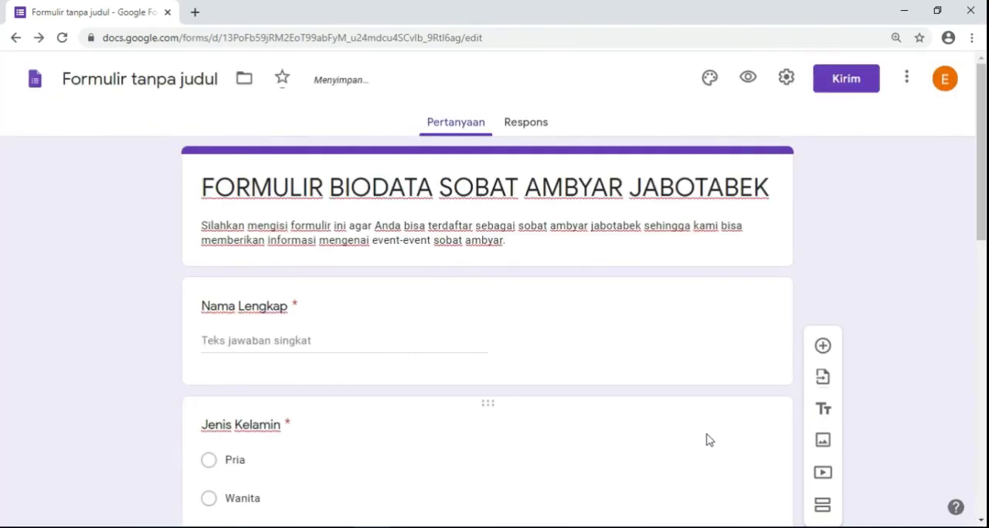
# - Open the form's shareable link in the send options, shorten its URL and copy it
pyautogui.click(851, 90)
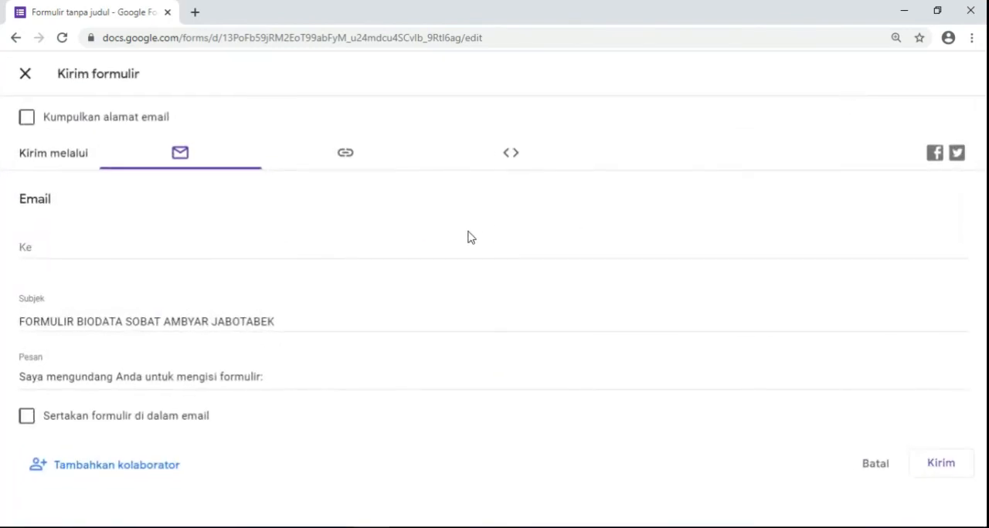
pyautogui.click(346, 158)
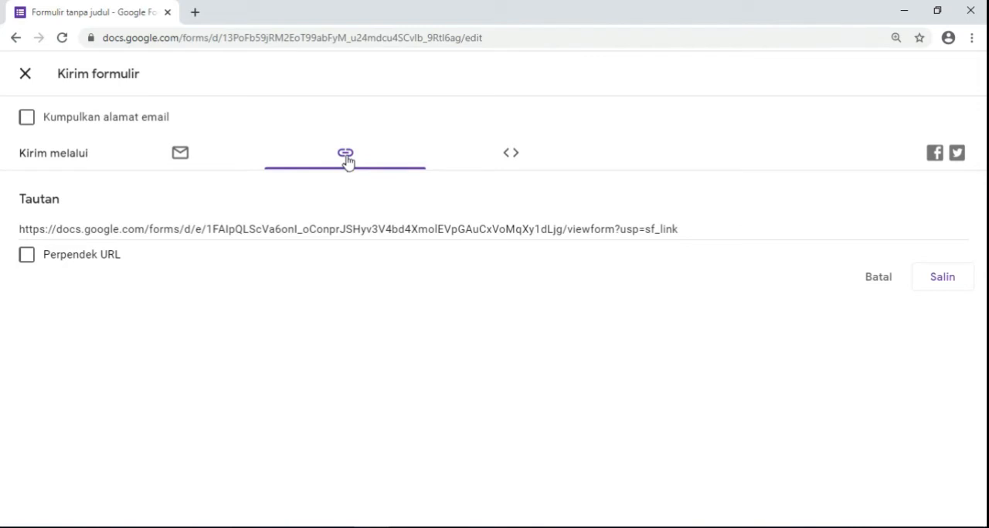
pyautogui.click(184, 159)
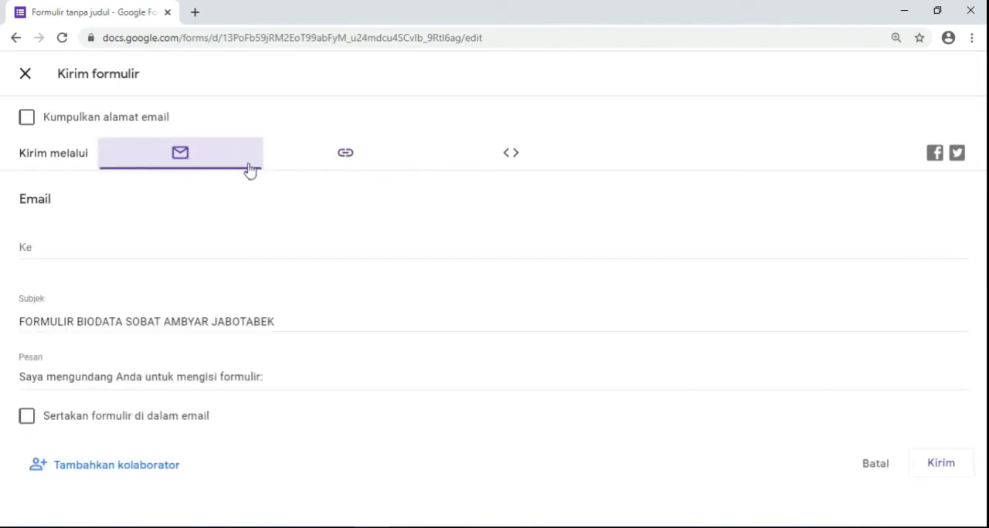
pyautogui.click(346, 158)
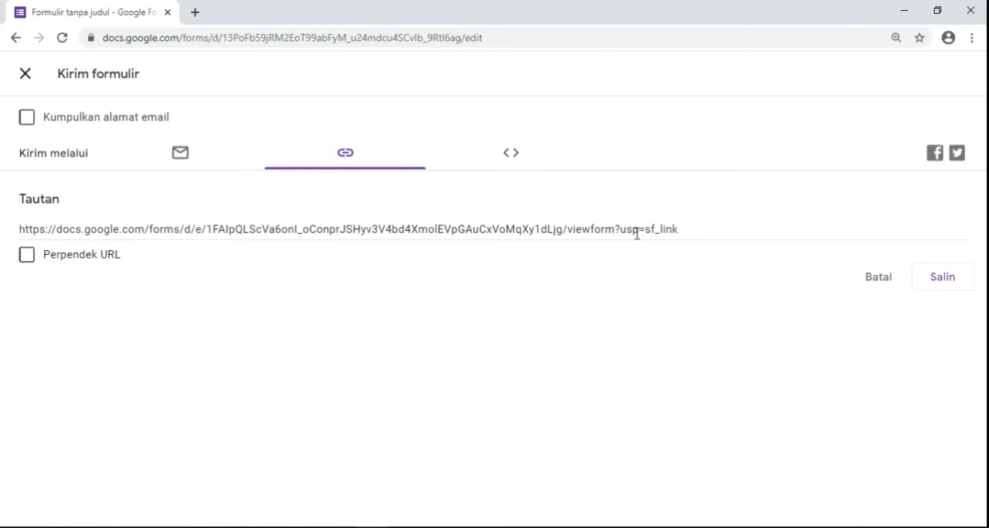
pyautogui.click(345, 157)
pyautogui.click(695, 233)
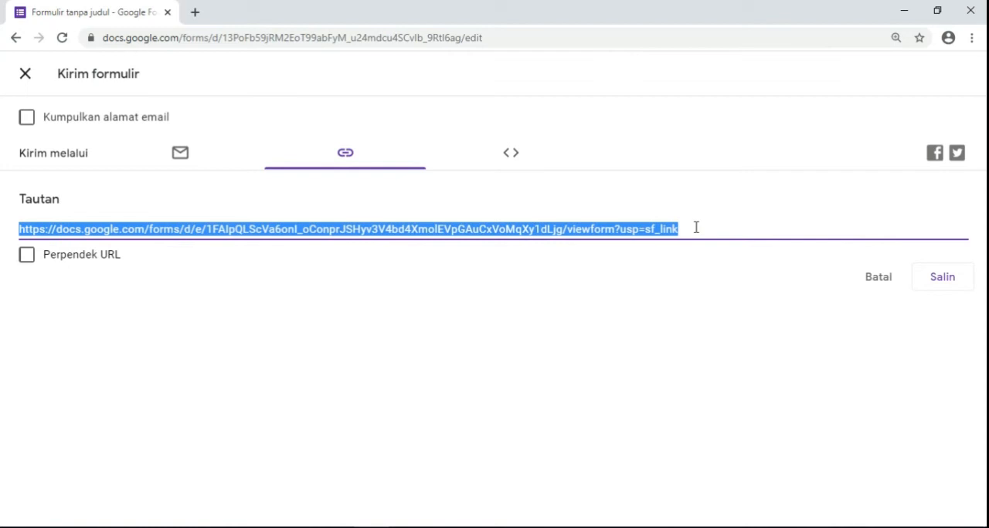
pyautogui.click(686, 283)
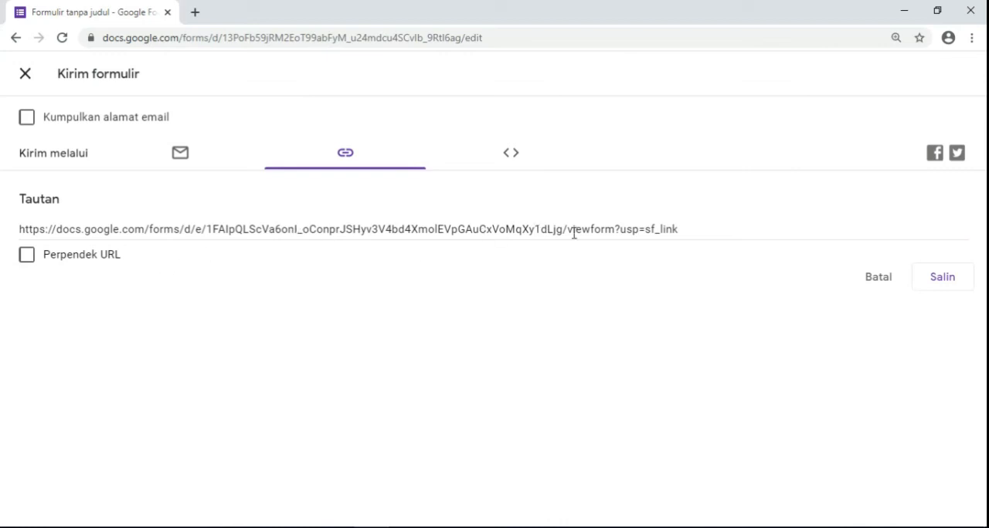
pyautogui.click(27, 259)
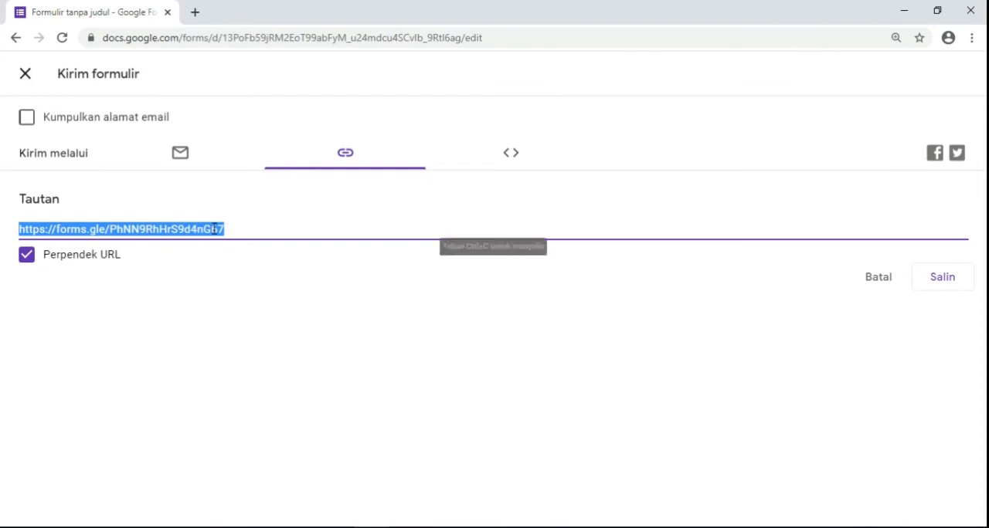
pyautogui.click(940, 281)
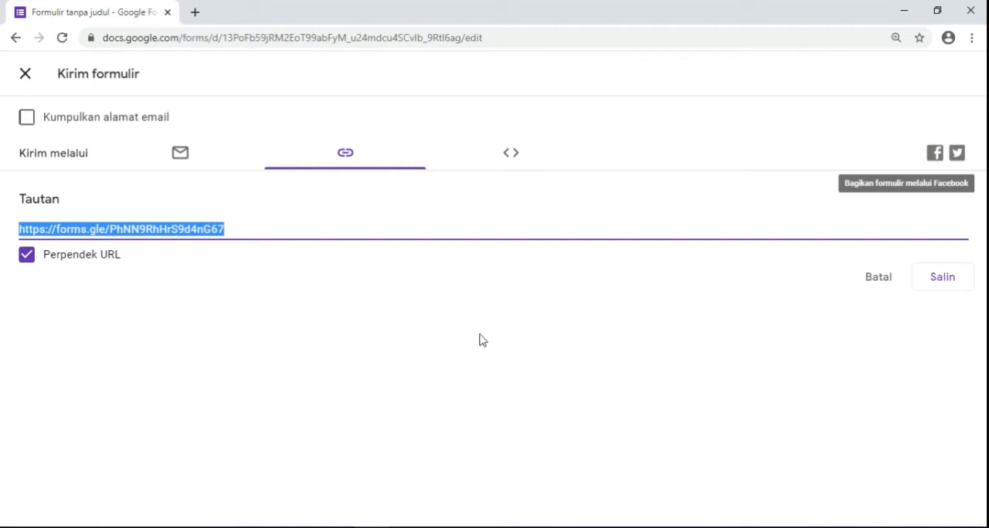
# - Examine the HTML embed option for sharing the form and close the send options
pyautogui.click(510, 156)
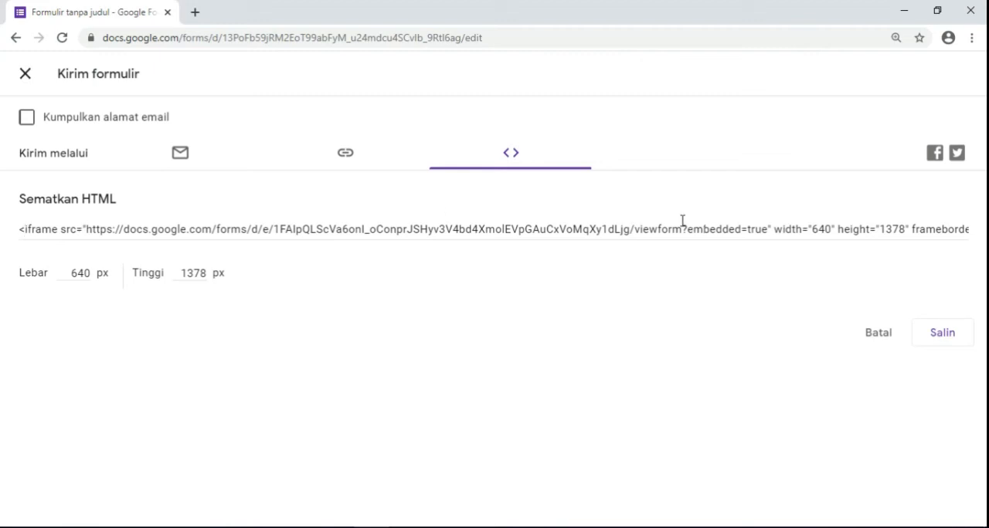
pyautogui.click(184, 158)
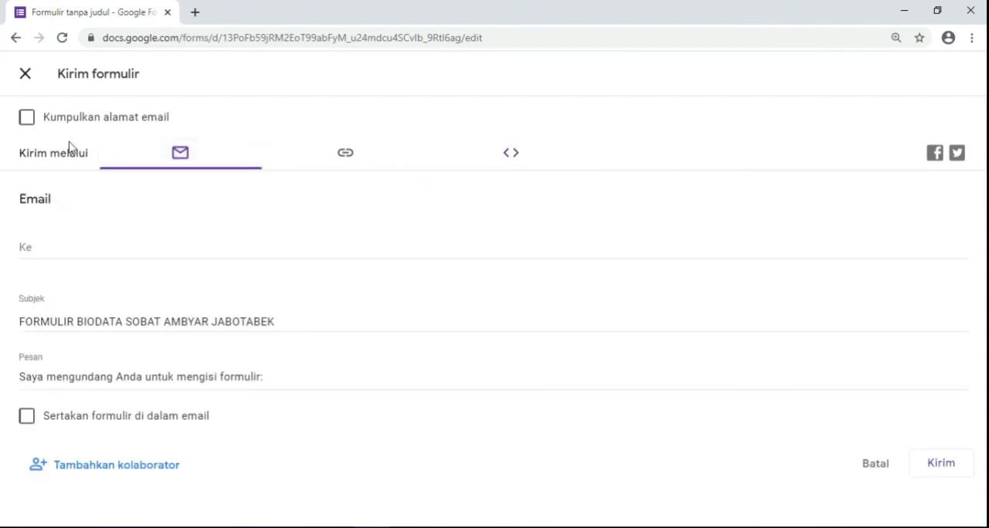
pyautogui.click(26, 75)
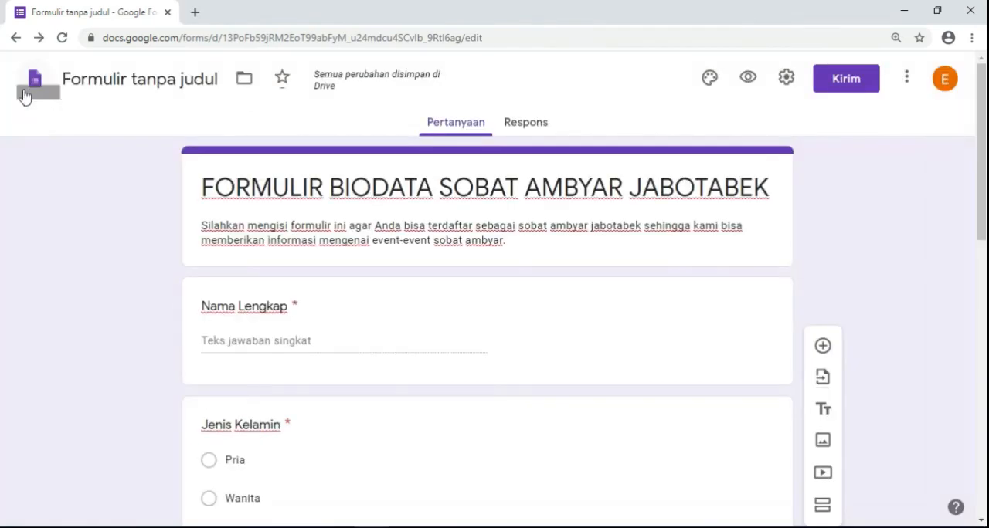
# - Check the form's responses and sign out of the current Google account
pyautogui.moveTo(981, 212)
pyautogui.mouseDown()
pyautogui.moveTo(981, 486)
pyautogui.moveTo(981, 208)
pyautogui.mouseUp()
pyautogui.click(544, 127)
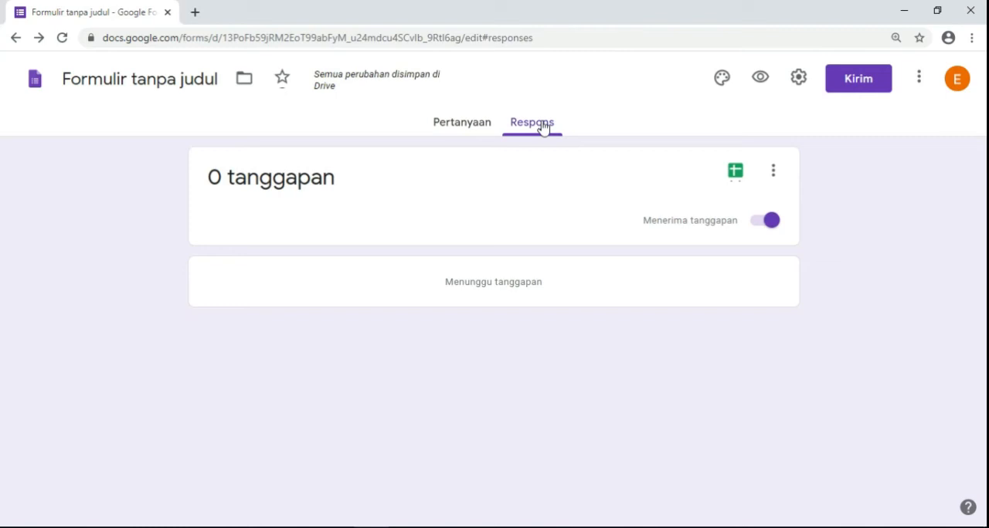
pyautogui.click(958, 88)
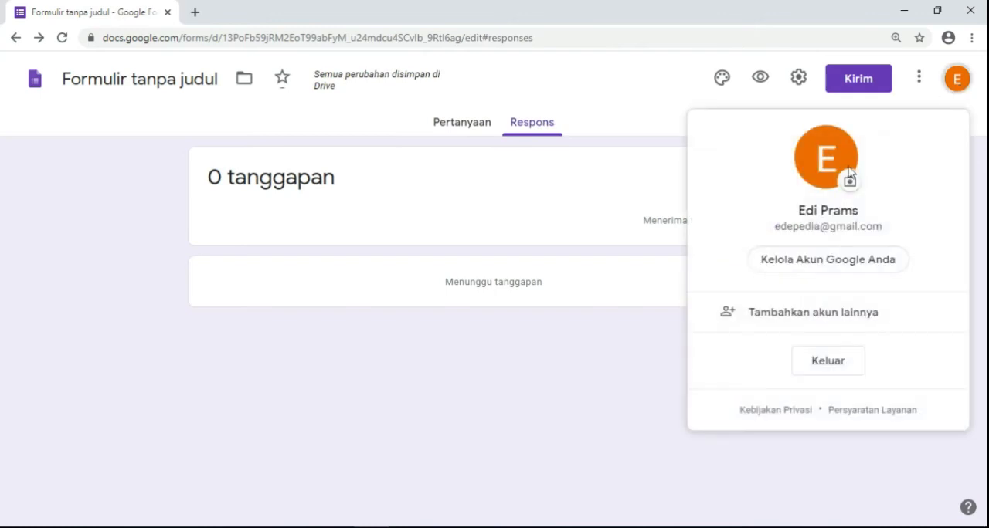
pyautogui.click(827, 361)
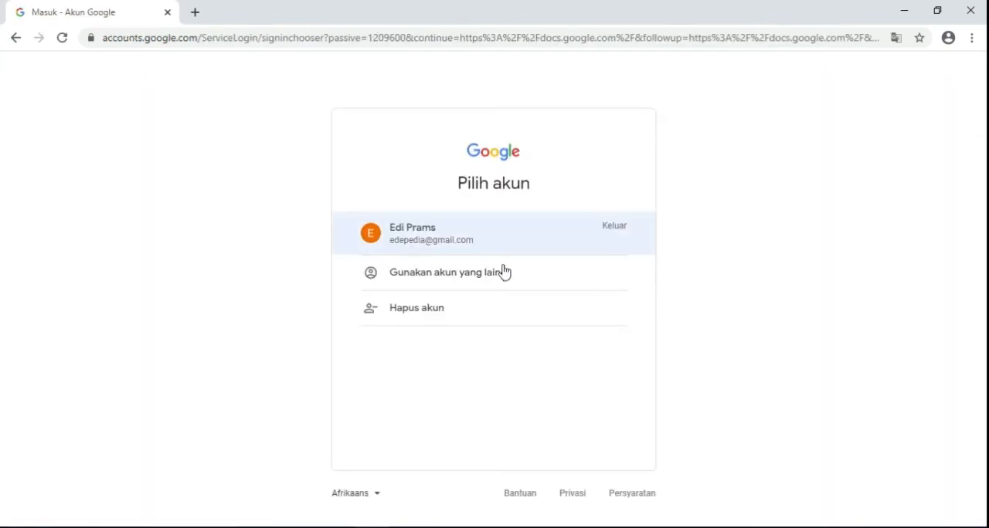
# - Sign in to Google with the recipient's account, entering its email username and the account password
pyautogui.click(456, 279)
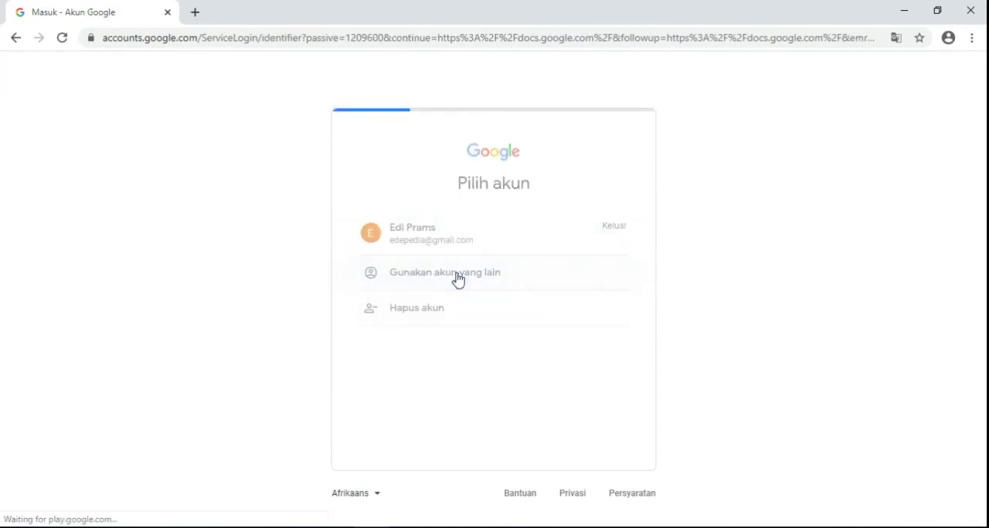
pyautogui.click(450, 269)
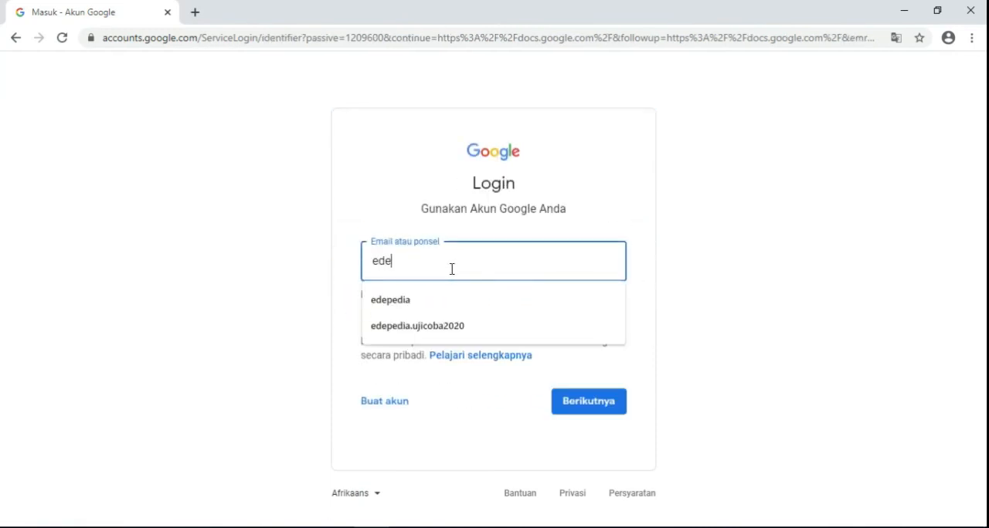
pyautogui.click(473, 323)
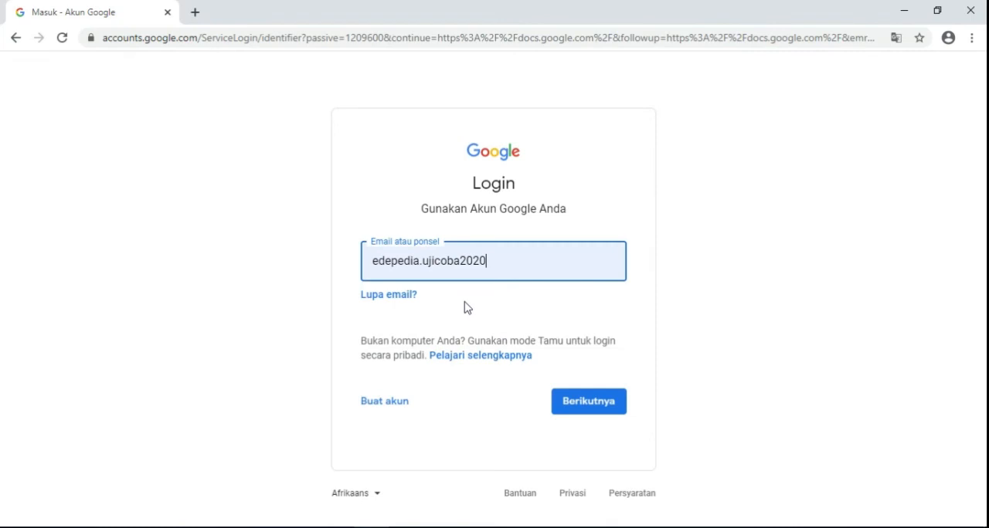
pyautogui.click(592, 402)
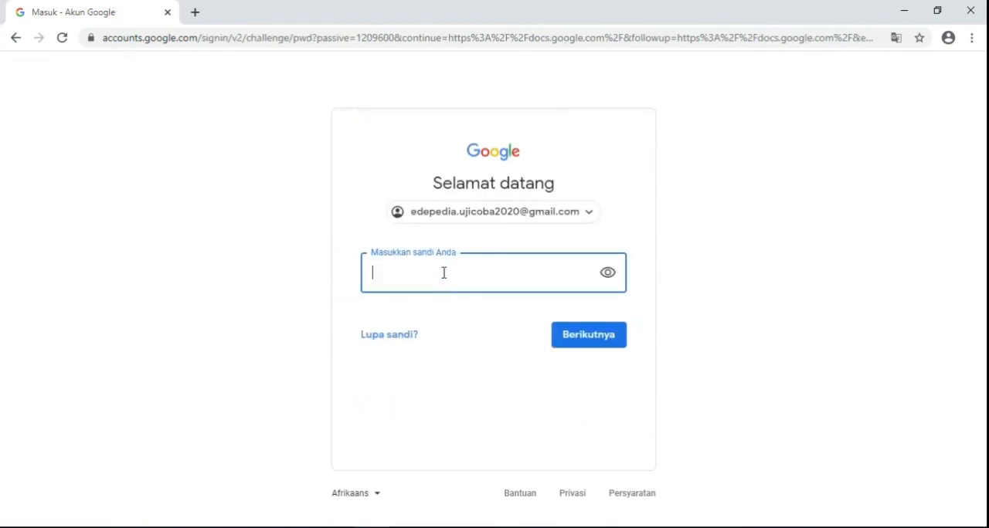
pyautogui.write('e')
pyautogui.click(591, 337)
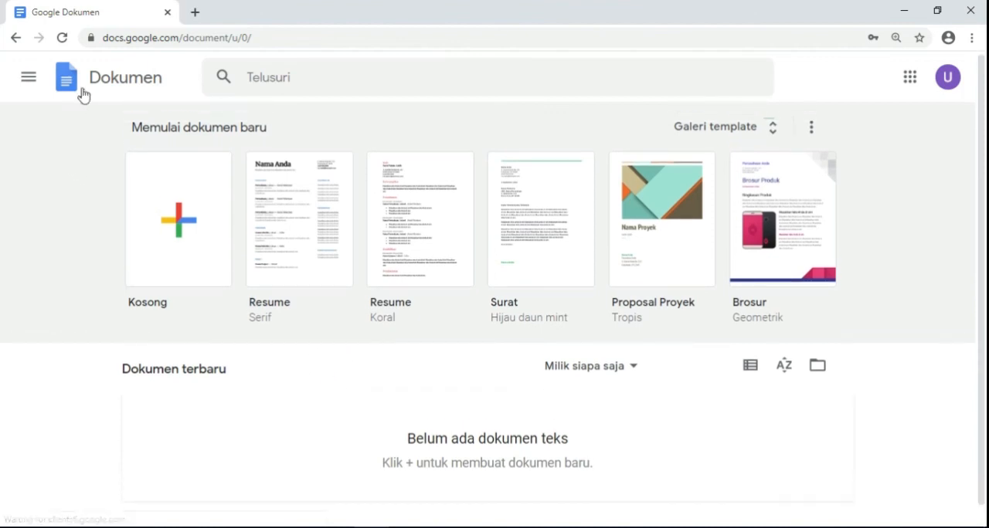
# - Switch from Google Docs to the Google Forms home page and check the account's recent forms
pyautogui.click(34, 84)
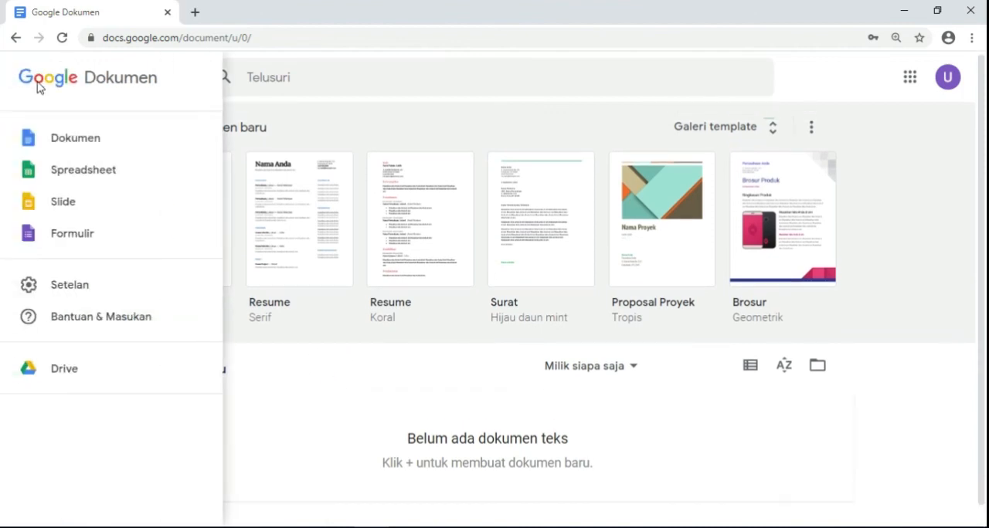
pyautogui.click(74, 236)
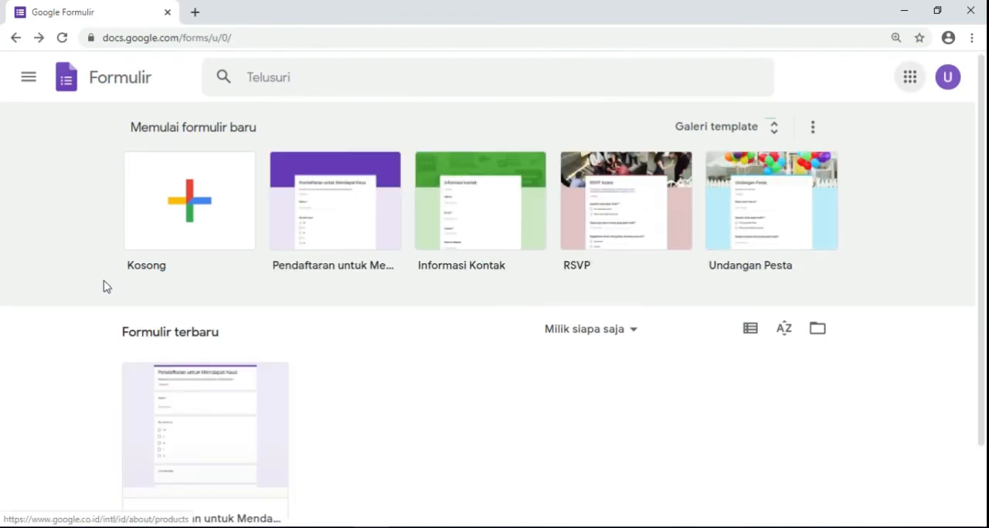
pyautogui.scroll(-1, 105, 285)
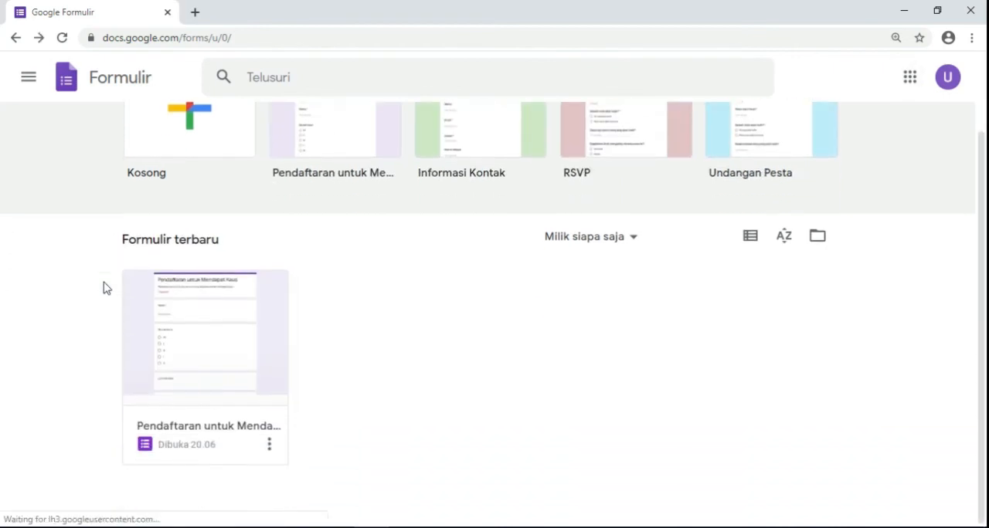
pyautogui.scroll(1, 75, 206)
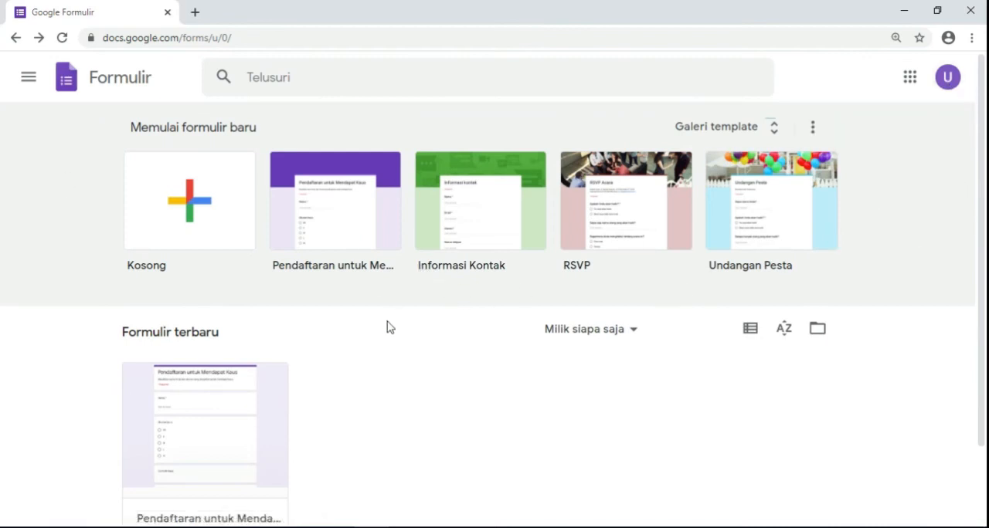
pyautogui.scroll(-2, 208, 392)
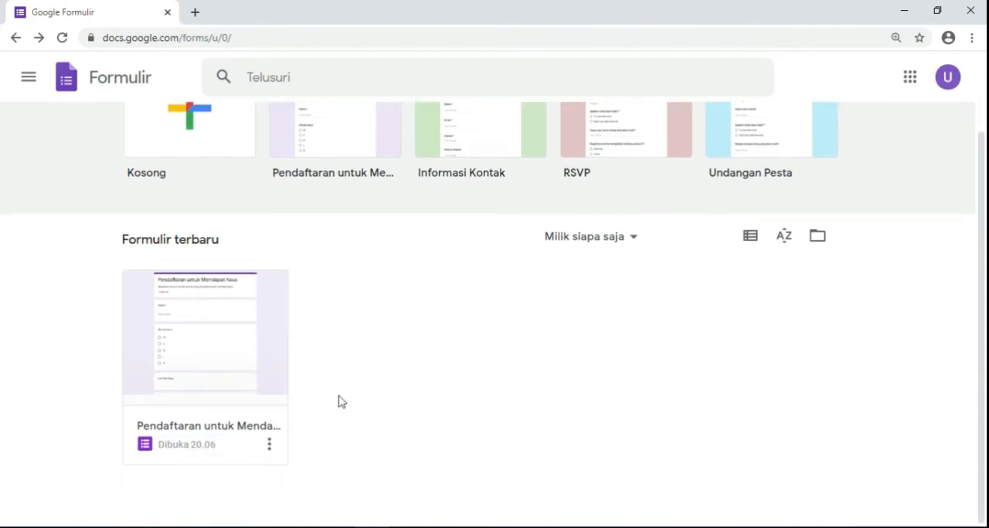
pyautogui.scroll(2, 338, 401)
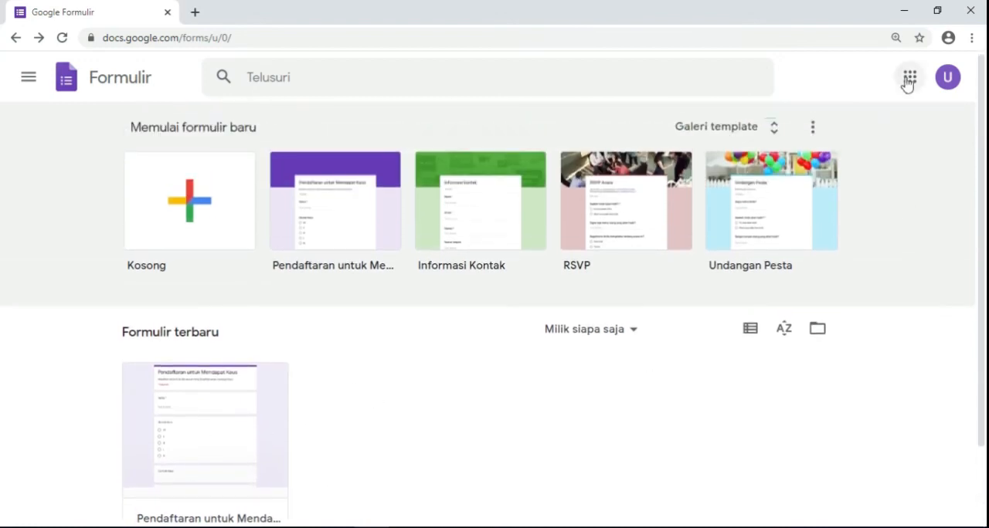
# - Switch to Gmail, open the FORMULIR BIODATA SOBAT AMBYAR JABOTABEK invitation email and open its form to fill in
pyautogui.click(910, 78)
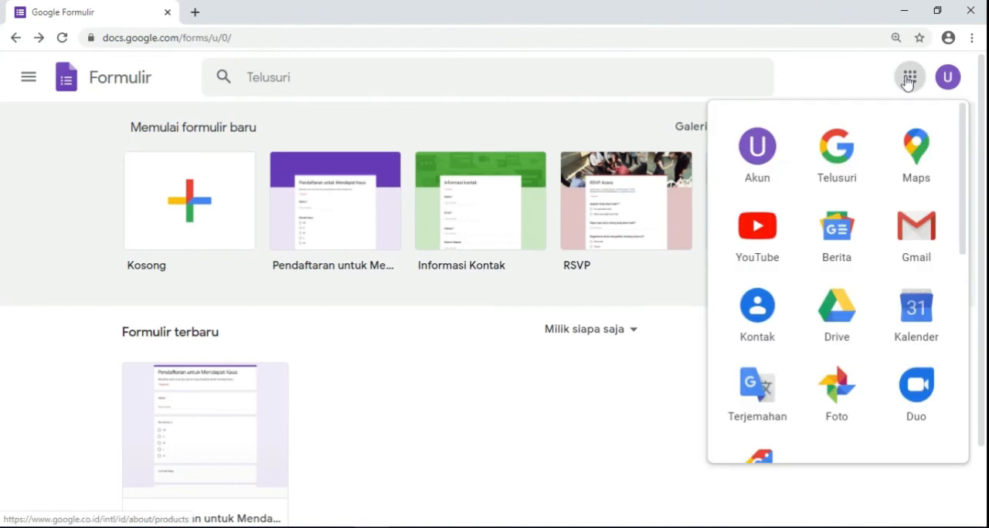
pyautogui.click(916, 237)
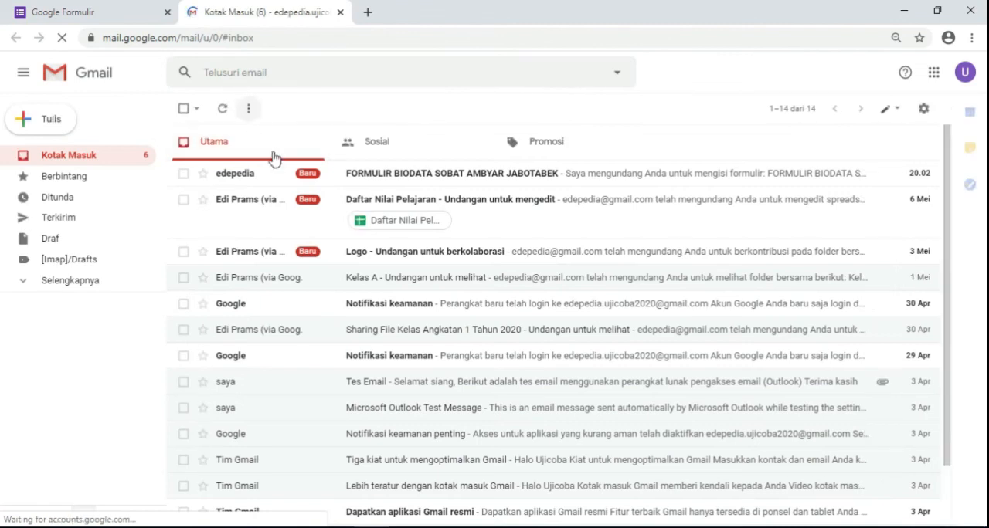
pyautogui.click(414, 184)
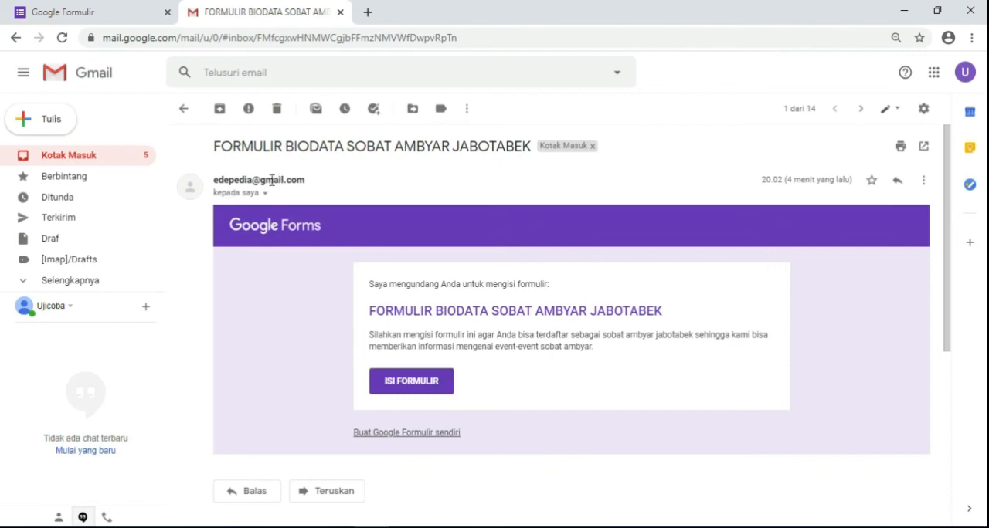
pyautogui.click(421, 391)
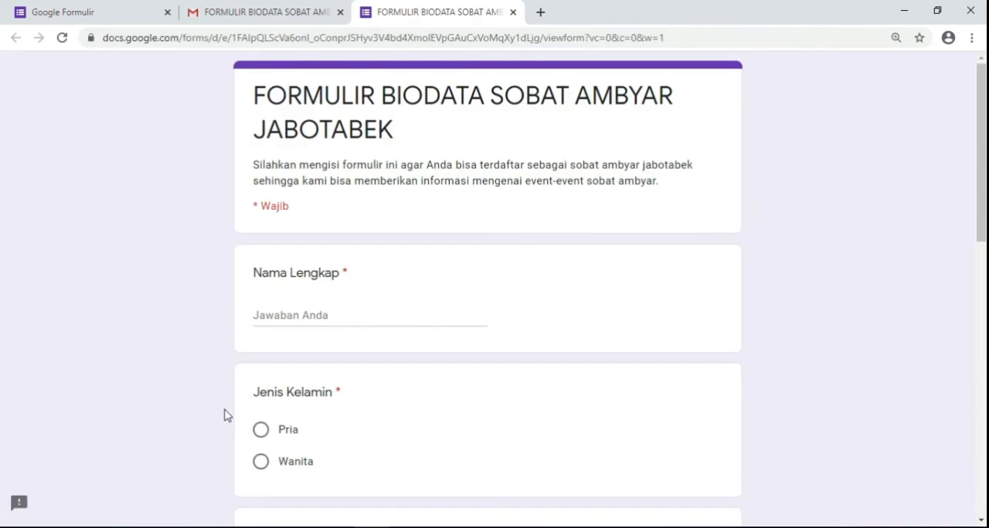
pyautogui.scroll(-10, 530, 259)
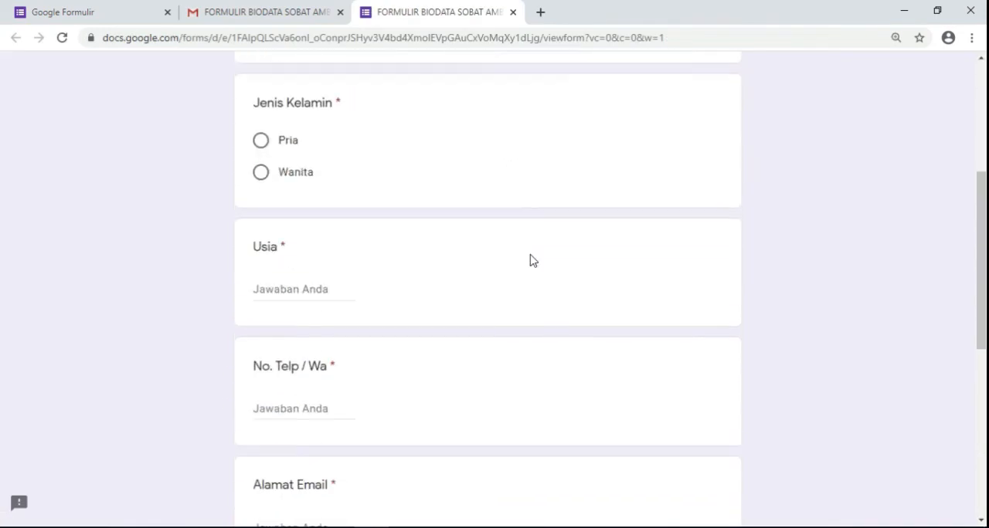
pyautogui.scroll(9, 525, 267)
pyautogui.scroll(1, 525, 272)
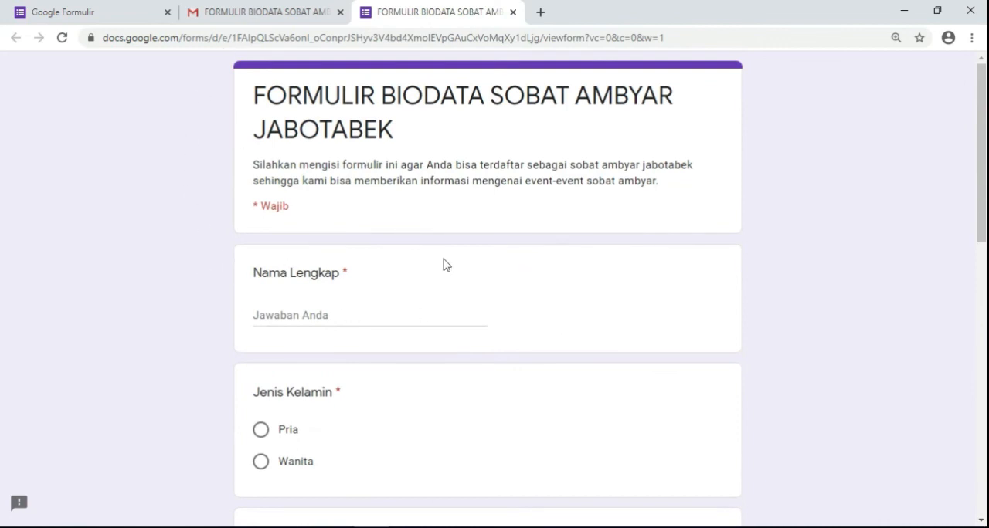
pyautogui.click(317, 318)
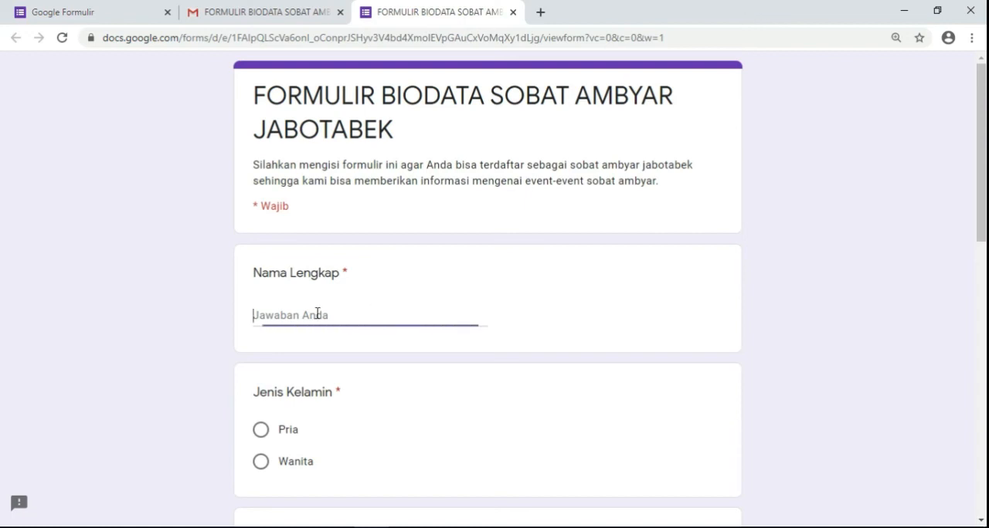
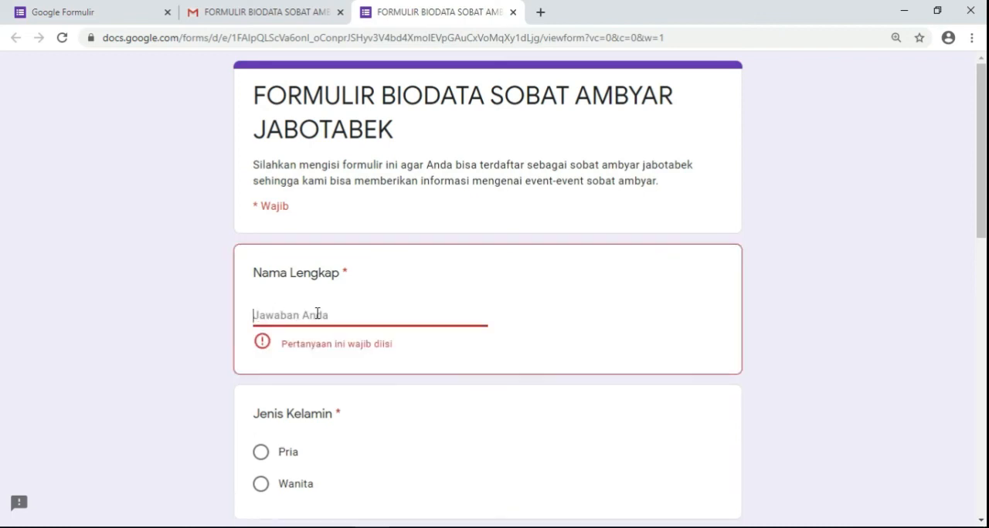
pyautogui.click(335, 315)
pyautogui.click(62, 37)
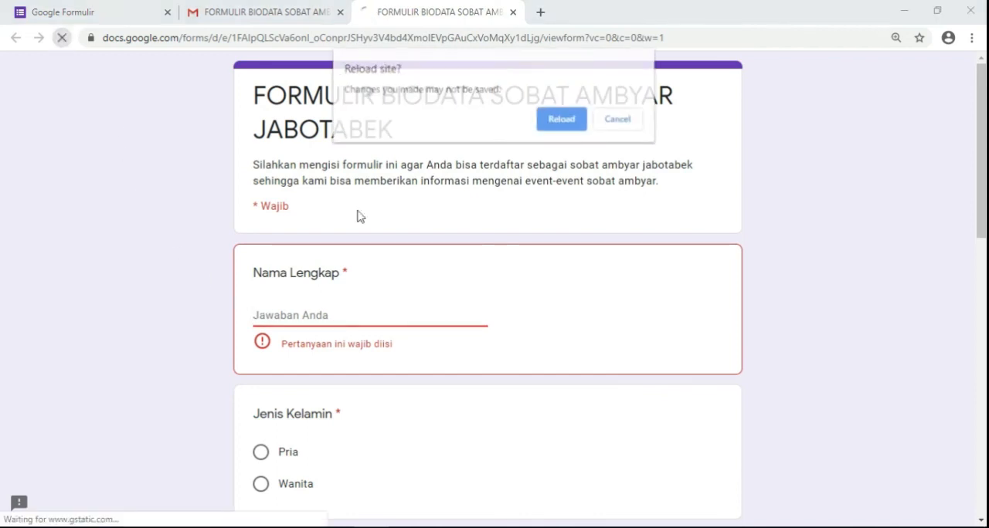
pyautogui.click(580, 120)
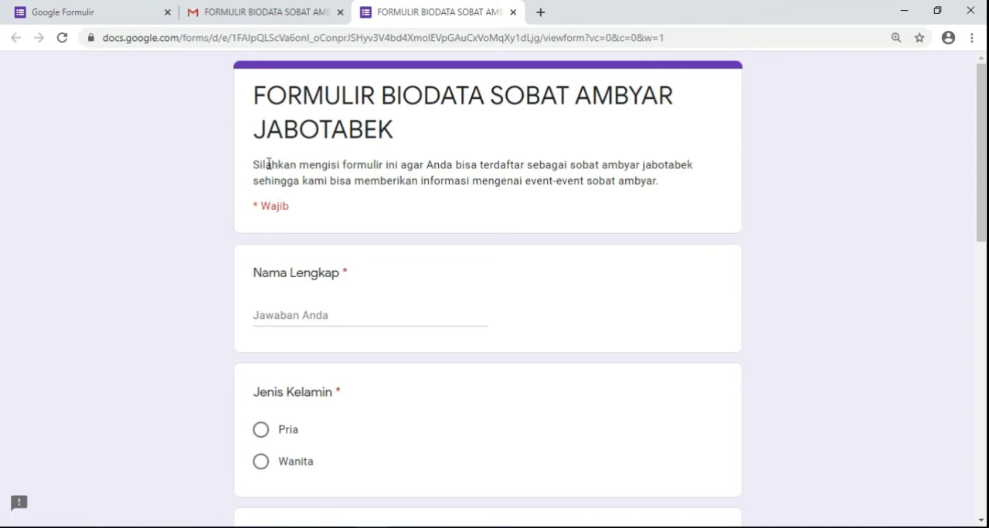
# - Examine the form's title, description, all its questions and the required-field markers
pyautogui.moveTo(255, 164); pyautogui.dragTo(661, 186)
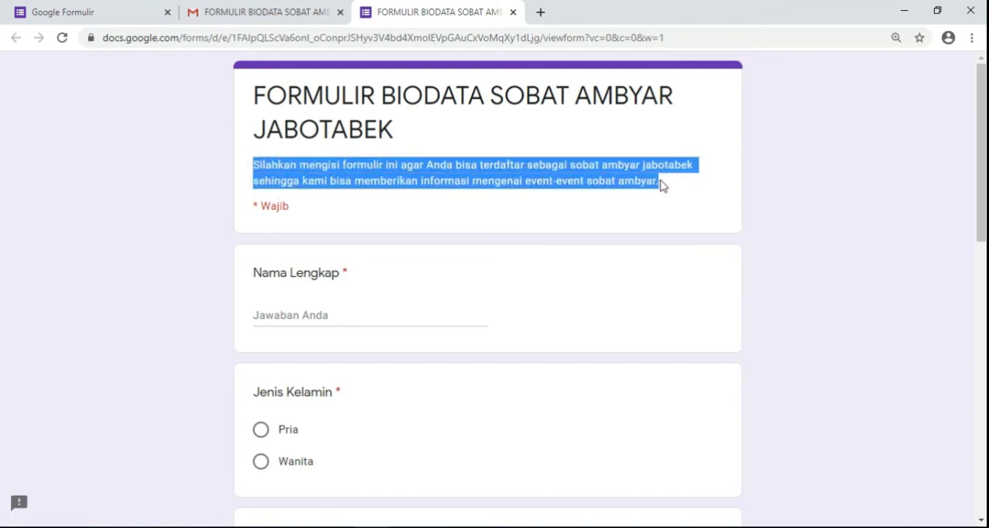
pyautogui.moveTo(255, 95); pyautogui.dragTo(398, 138)
pyautogui.click(415, 143)
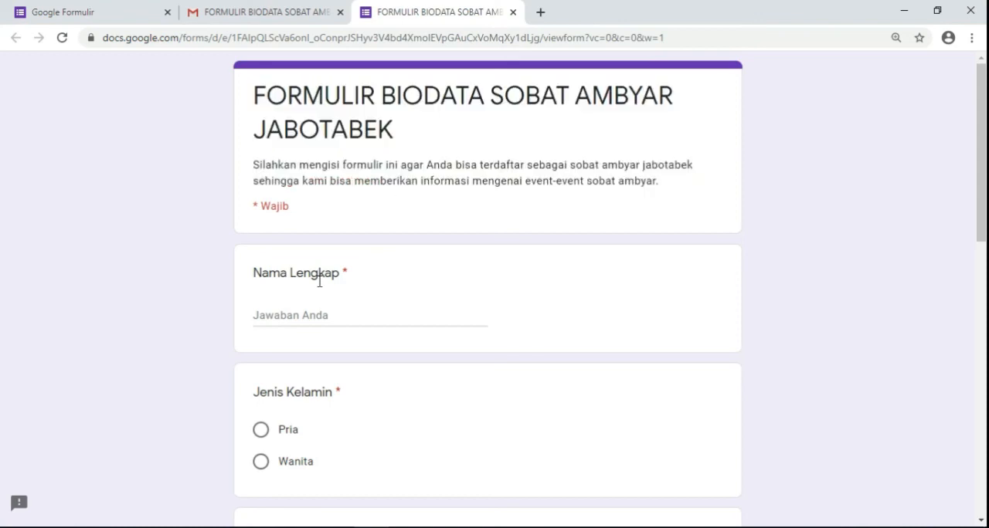
pyautogui.scroll(-2, 320, 278)
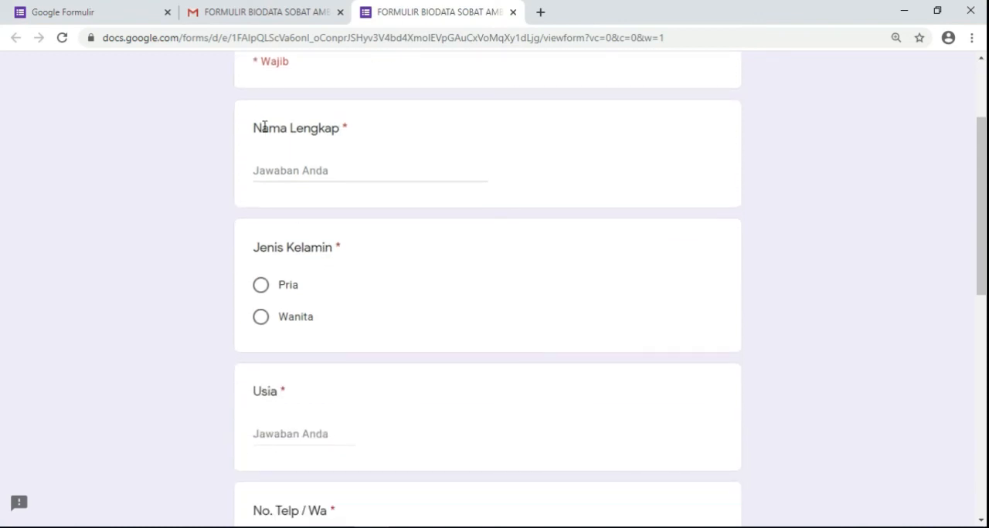
pyautogui.scroll(-2, 309, 217)
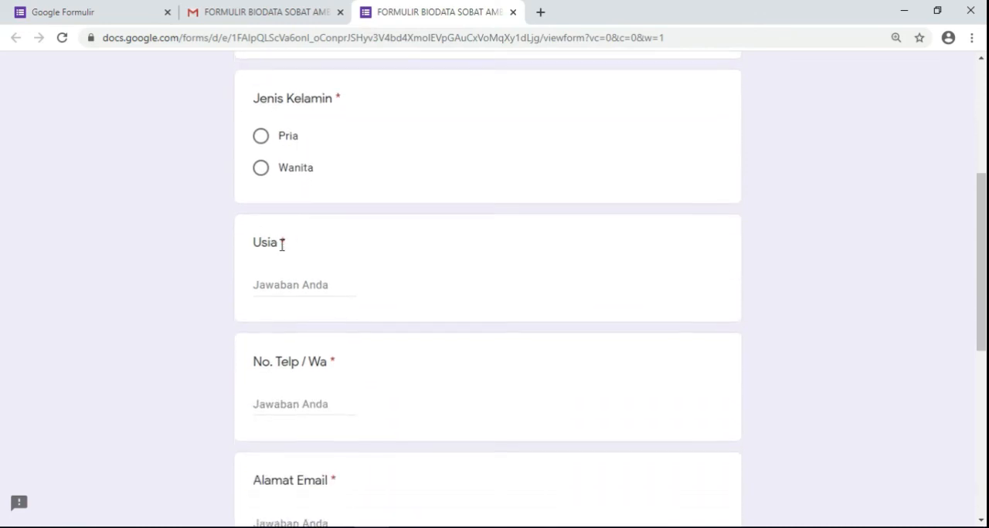
pyautogui.scroll(-6, 293, 247)
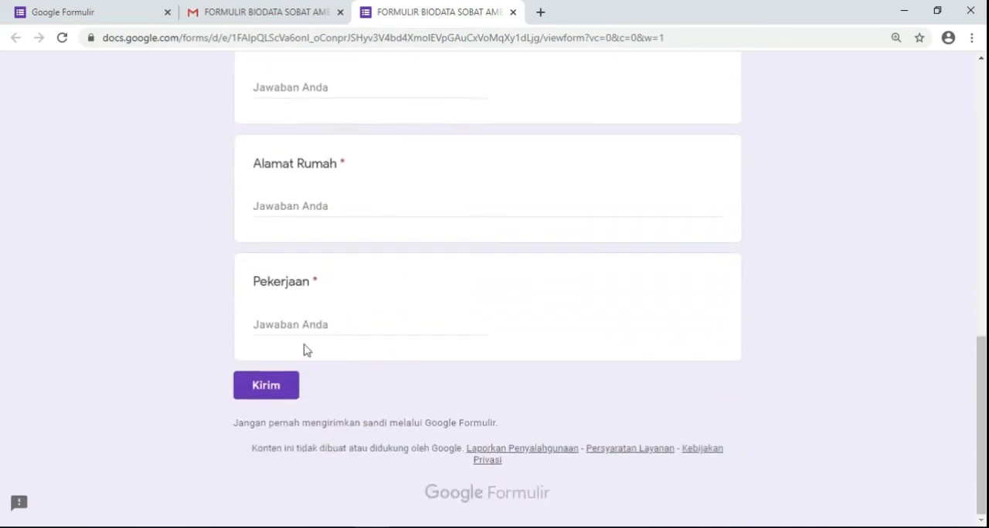
pyautogui.scroll(8, 324, 336)
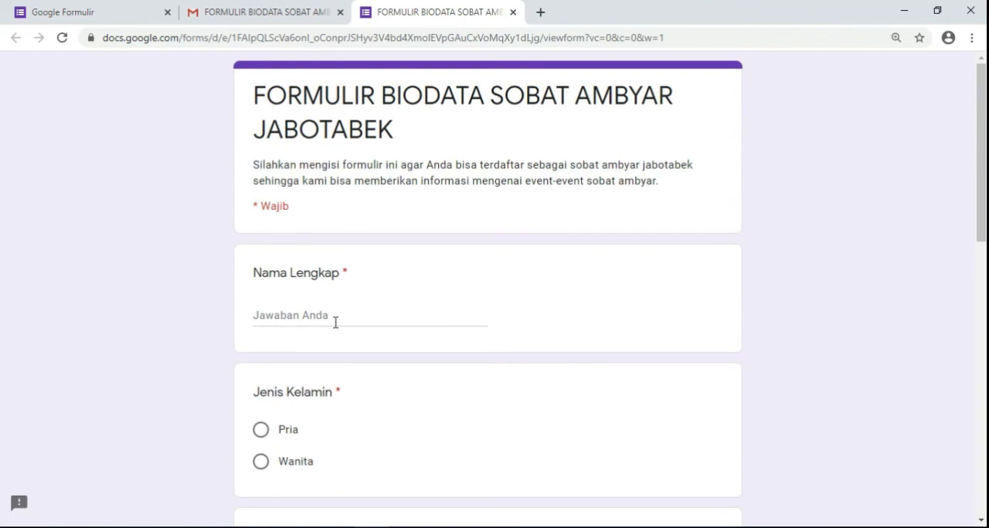
pyautogui.doubleClick(346, 272)
pyautogui.moveTo(289, 207); pyautogui.dragTo(254, 203)
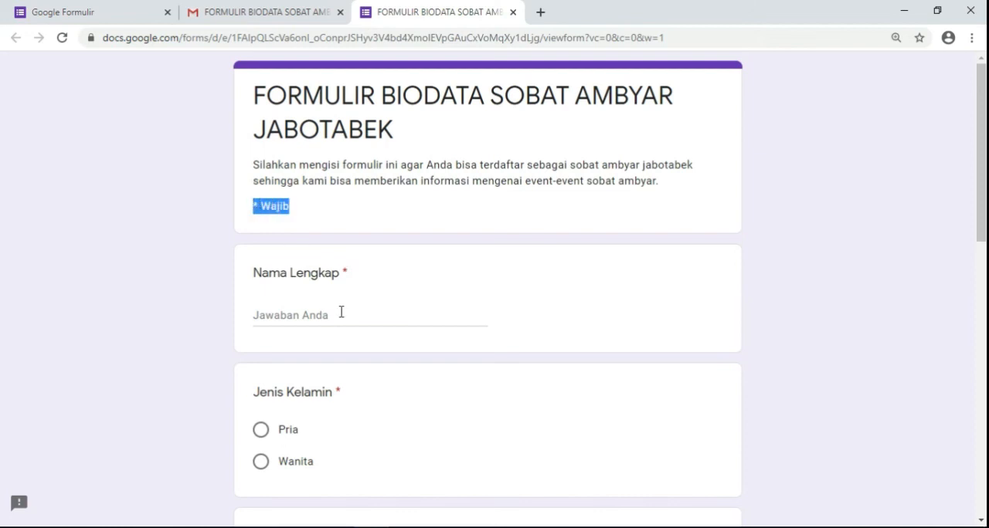
# - Enter the respondent's name under Nama Lengkap and choose Pria for Jenis Kelamin
pyautogui.click(296, 318)
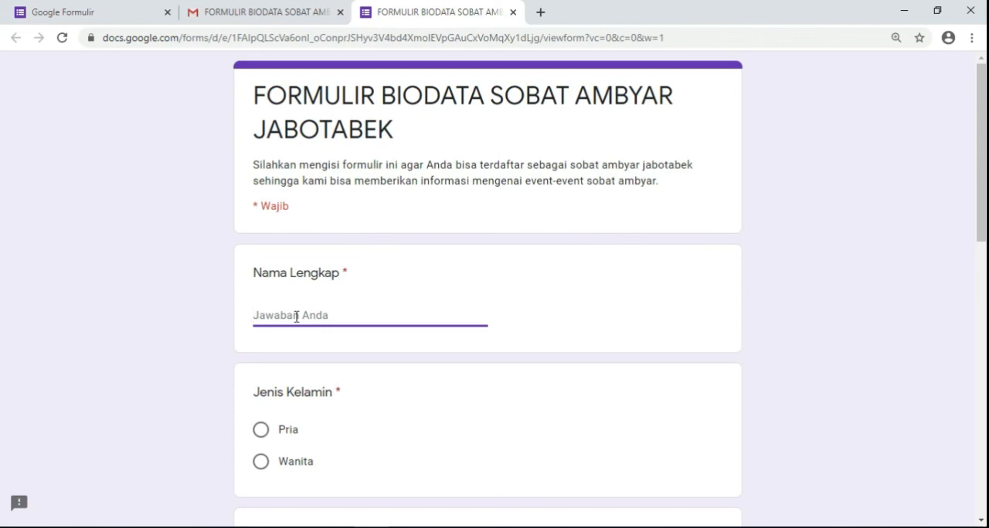
pyautogui.write('Ahmad')
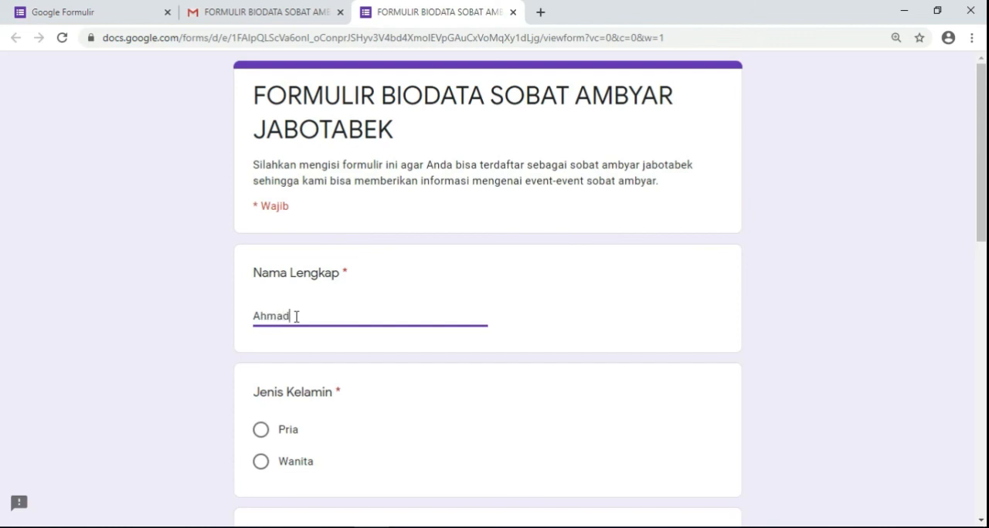
pyautogui.scroll(-2, 309, 328)
pyautogui.click(260, 285)
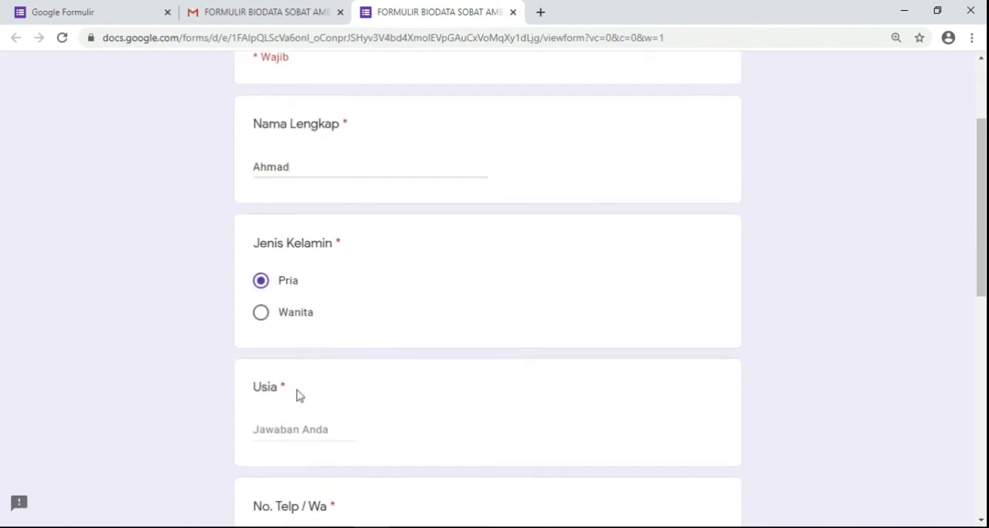
# - Set Usia to 24 and enter the respondent's phone number under No. Telp / Wa
pyautogui.scroll(-2, 301, 355)
pyautogui.click(302, 289)
pyautogui.write('24')
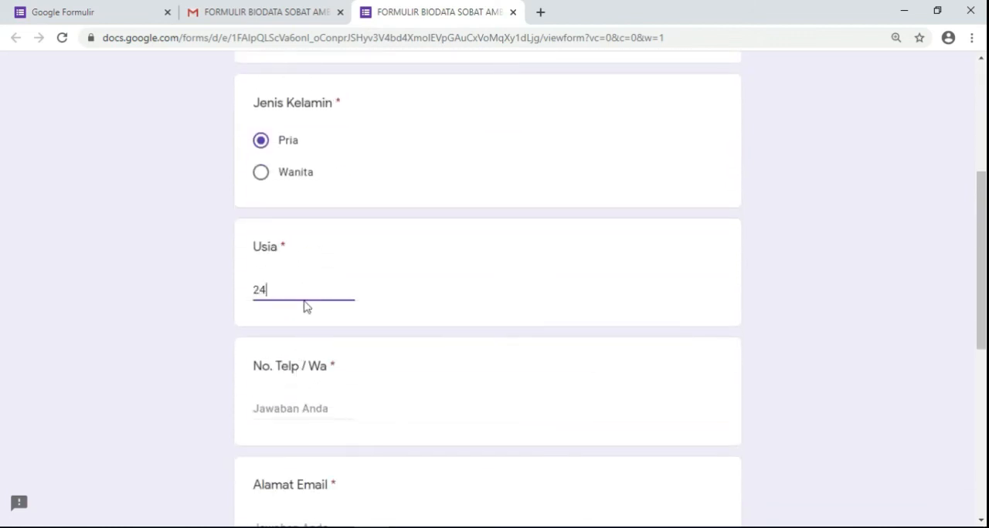
pyautogui.click(302, 404)
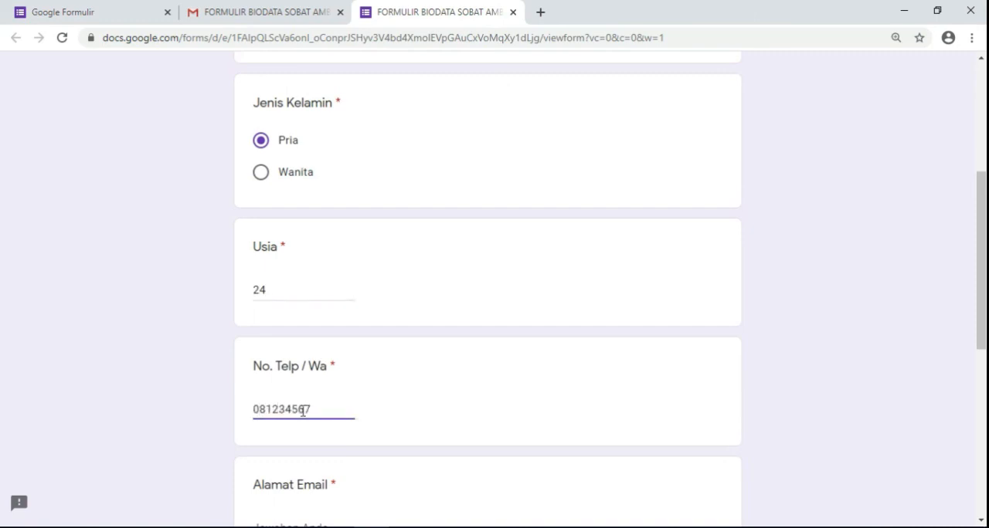
# - Enter the respondent's email address in the Alamat Rumah answer
pyautogui.scroll(-5, 305, 408)
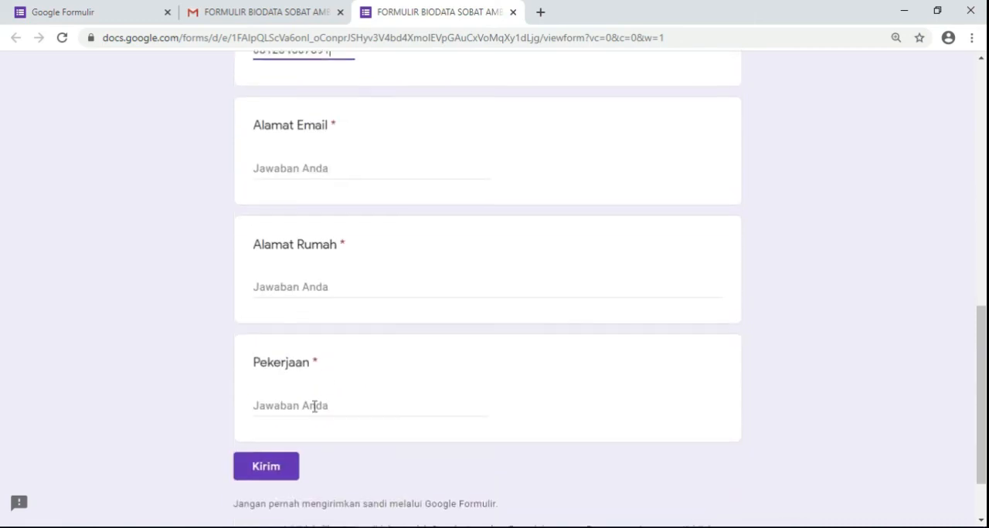
pyautogui.click(317, 285)
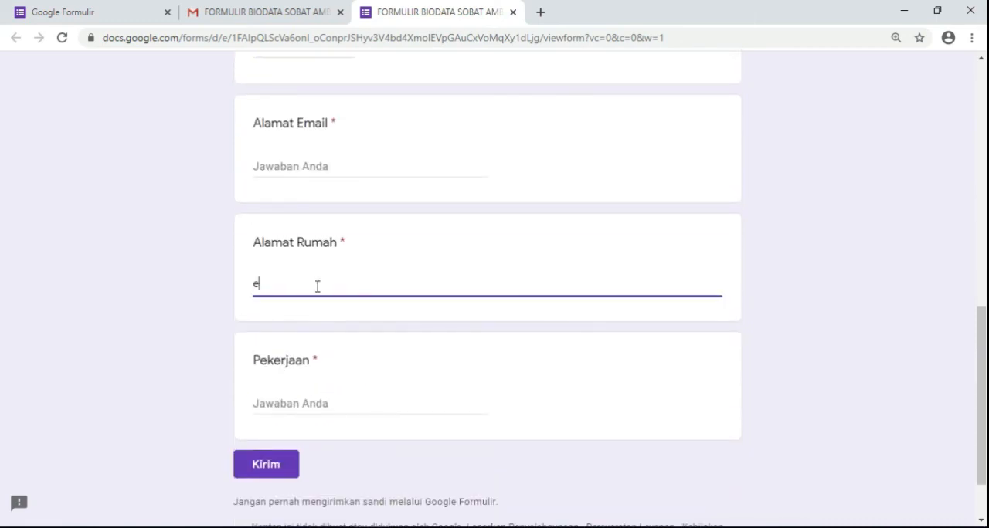
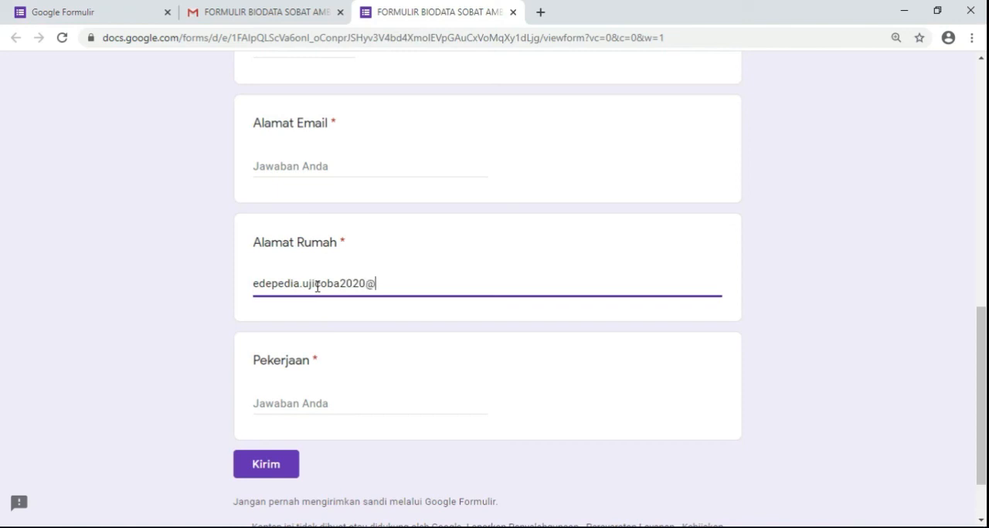
# - Answer the Pekerjaan question with Wiraswasta
pyautogui.click(308, 403)
pyautogui.write('Wiraswasta')
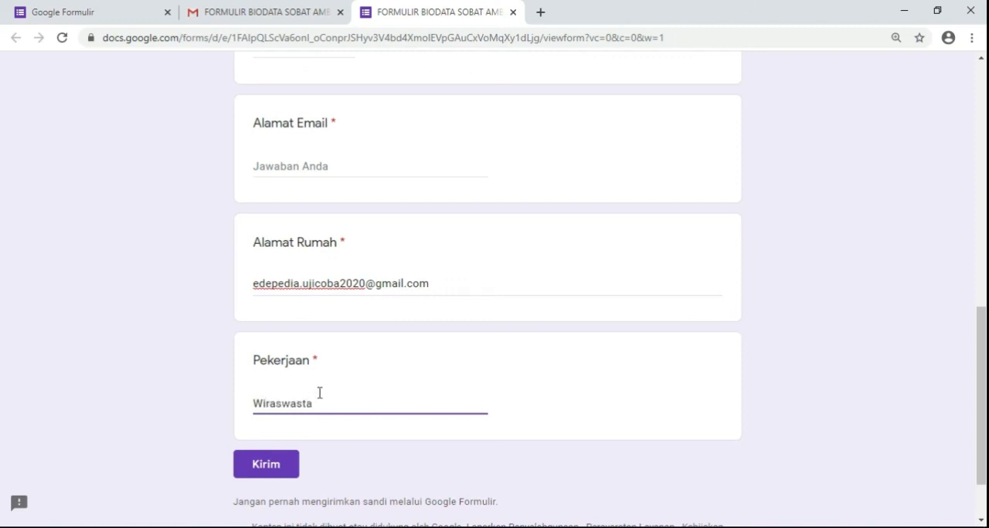
pyautogui.scroll(-1, 374, 362)
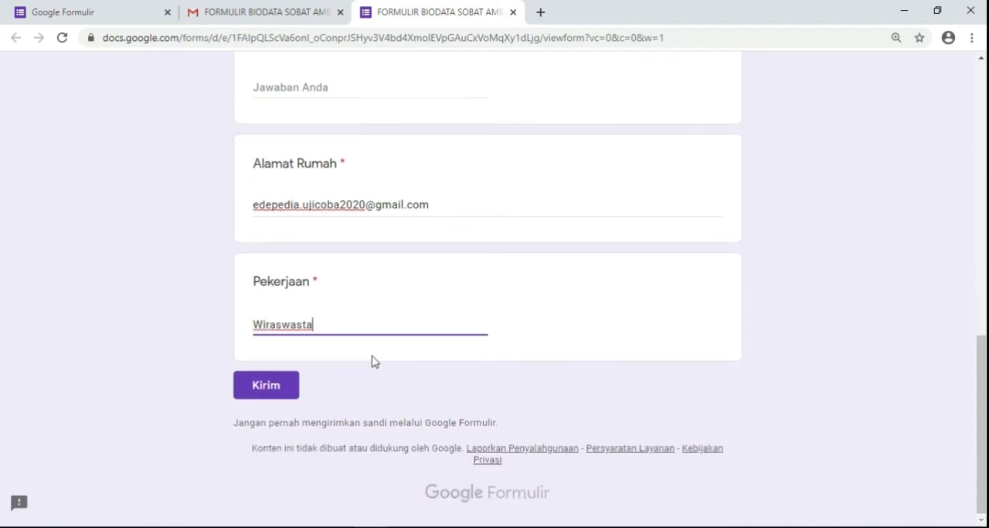
# - Review the filled-in answers from start to end and try to submit the form
pyautogui.scroll(15, 398, 338)
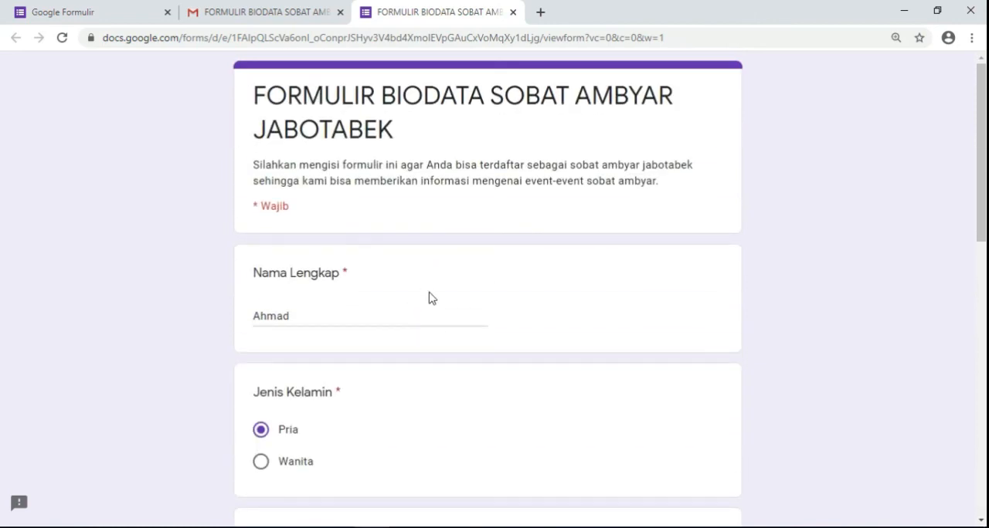
pyautogui.scroll(-13, 433, 295)
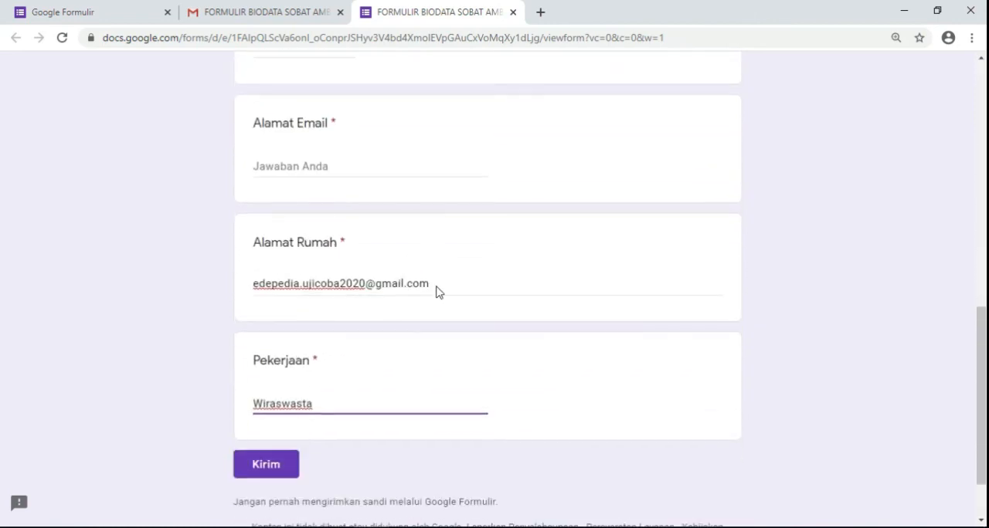
pyautogui.scroll(10, 450, 316)
pyautogui.scroll(1, 316, 291)
pyautogui.scroll(-3, 337, 340)
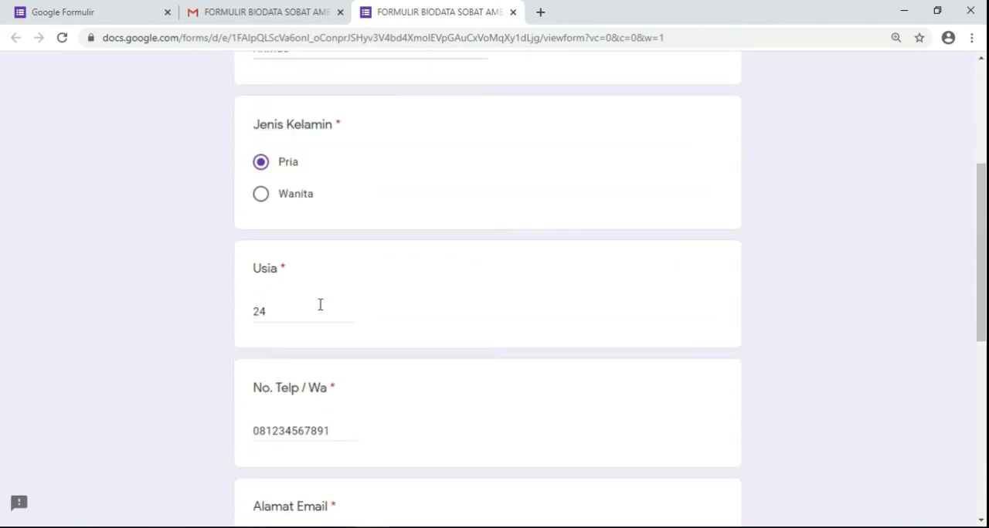
pyautogui.scroll(-6, 320, 307)
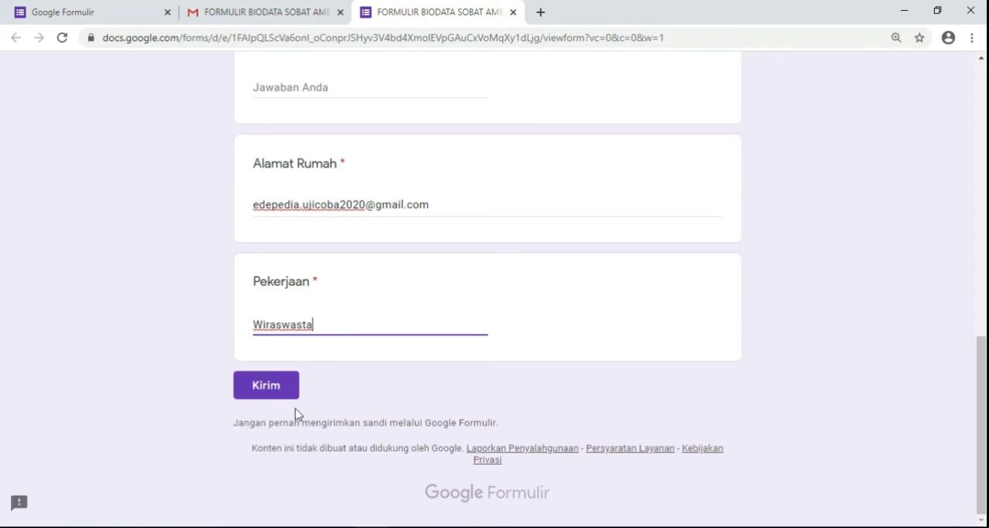
pyautogui.click(270, 392)
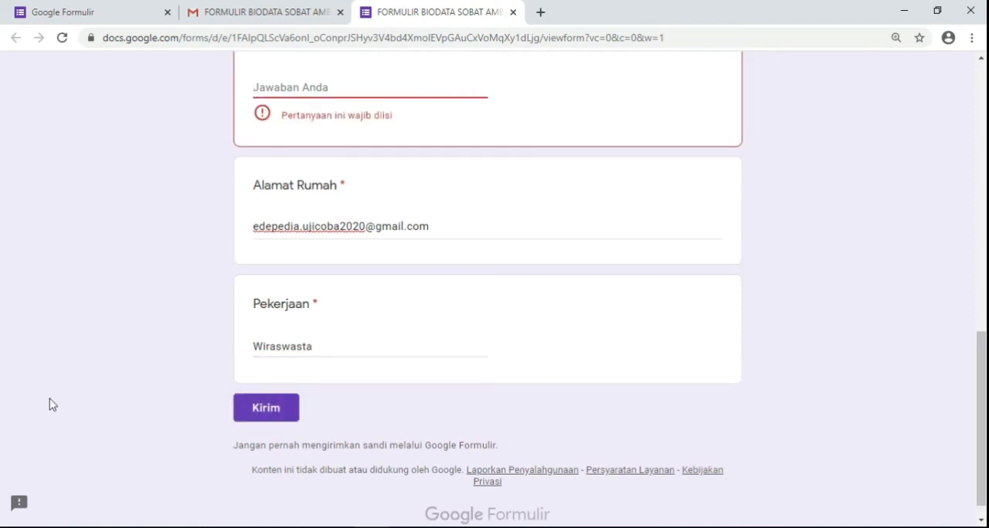
# - Enter the respondent's email address under Alamat Email and submit the form
pyautogui.scroll(2, 224, 301)
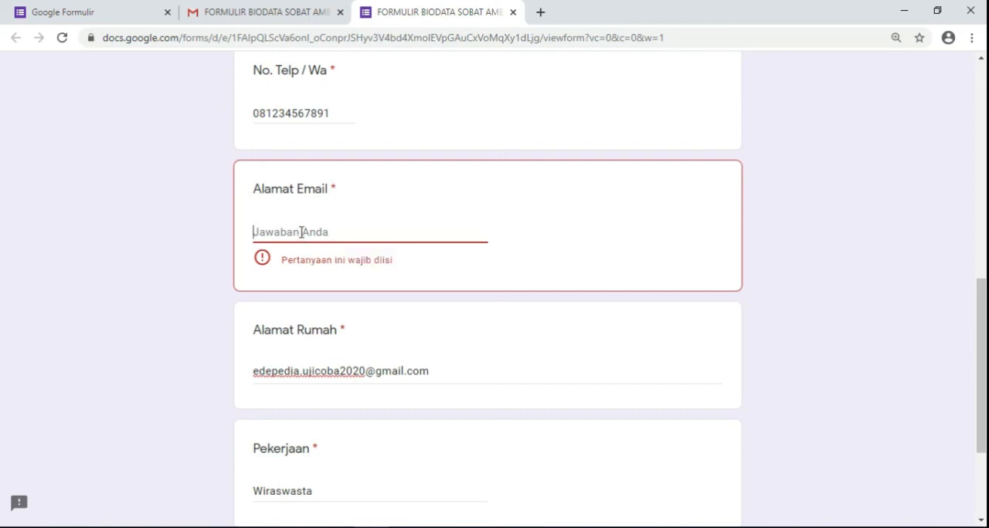
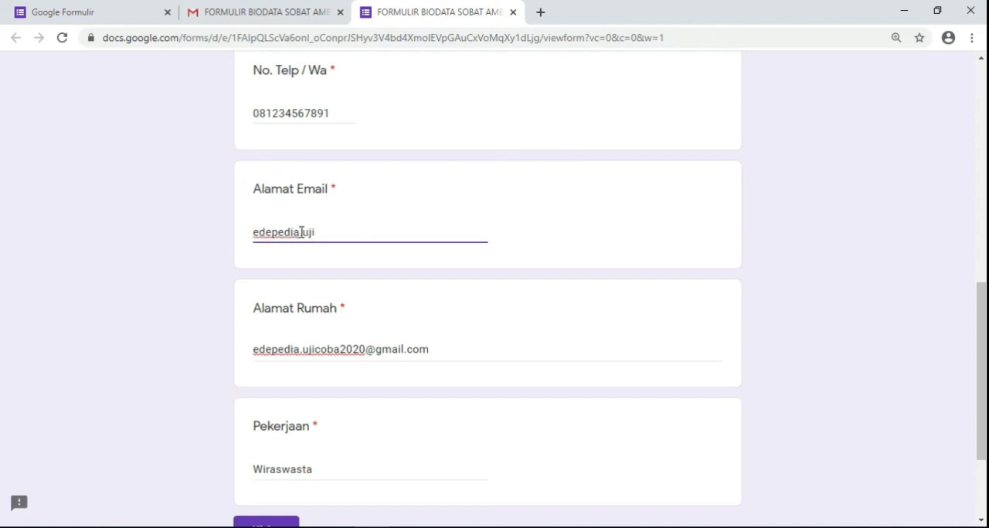
pyautogui.click(407, 328)
pyautogui.scroll(-2, 407, 327)
pyautogui.click(265, 390)
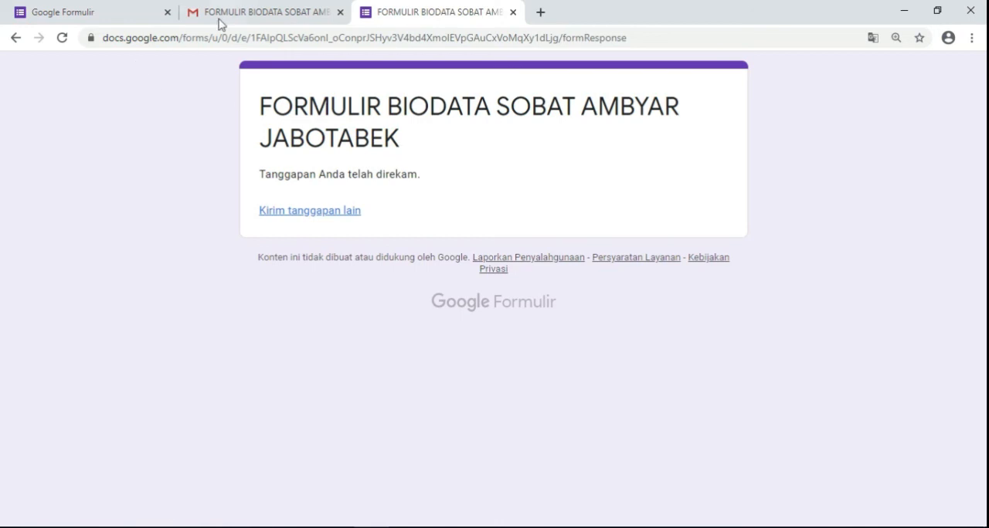
# - Close the form and email pages, and switch to the form owner's Google account by entering its account password
pyautogui.click(512, 12)
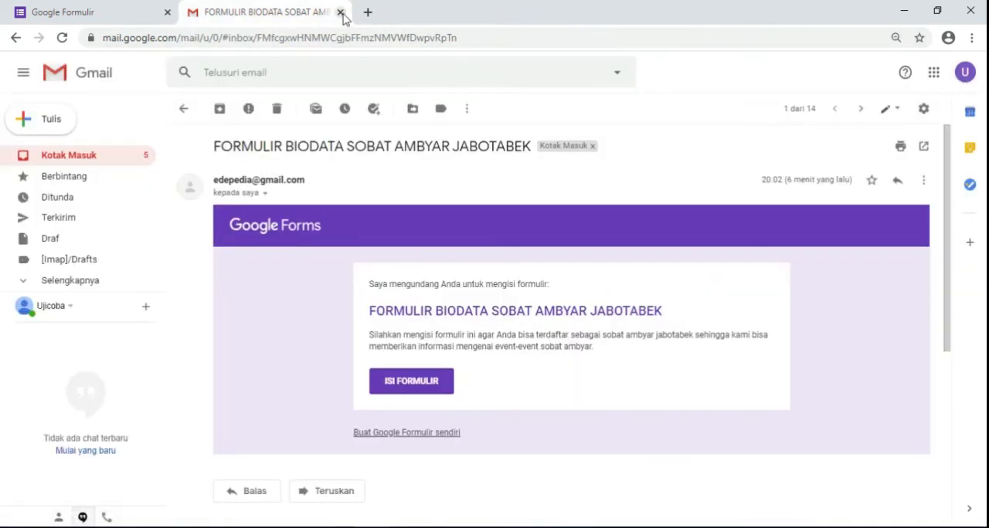
pyautogui.click(340, 12)
pyautogui.click(949, 83)
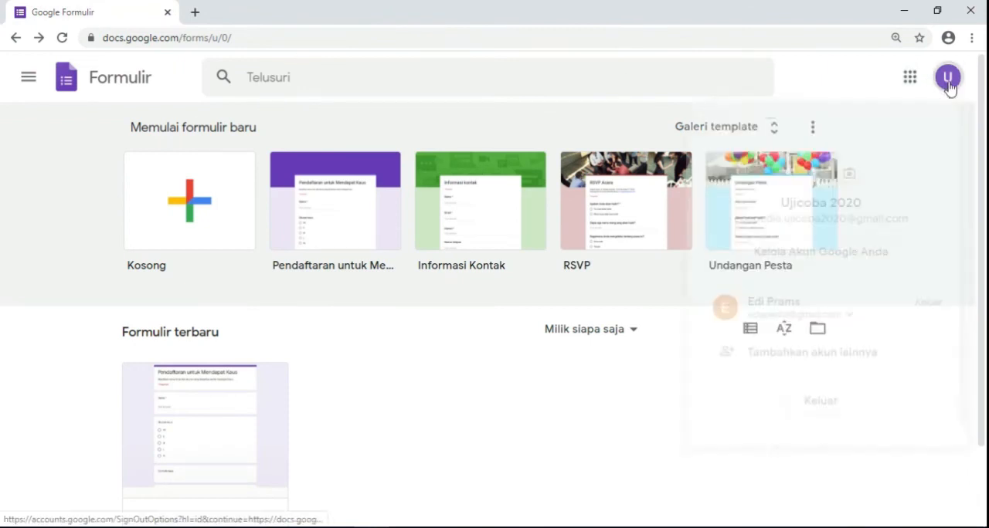
pyautogui.click(823, 403)
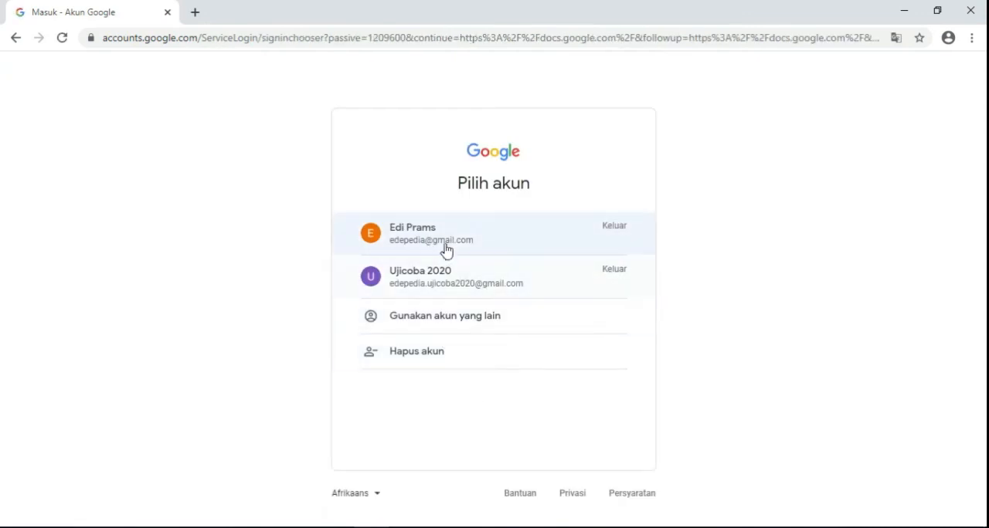
pyautogui.click(447, 249)
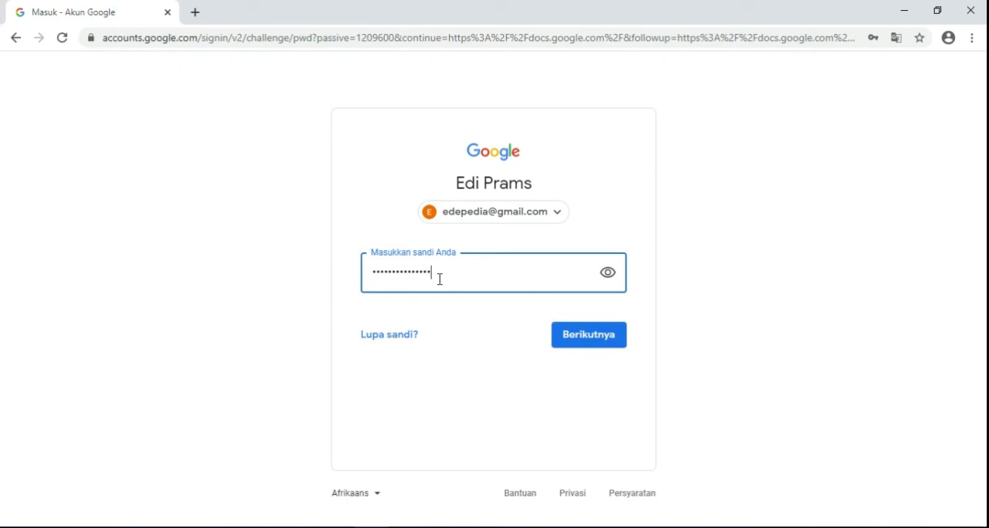
pyautogui.click(584, 345)
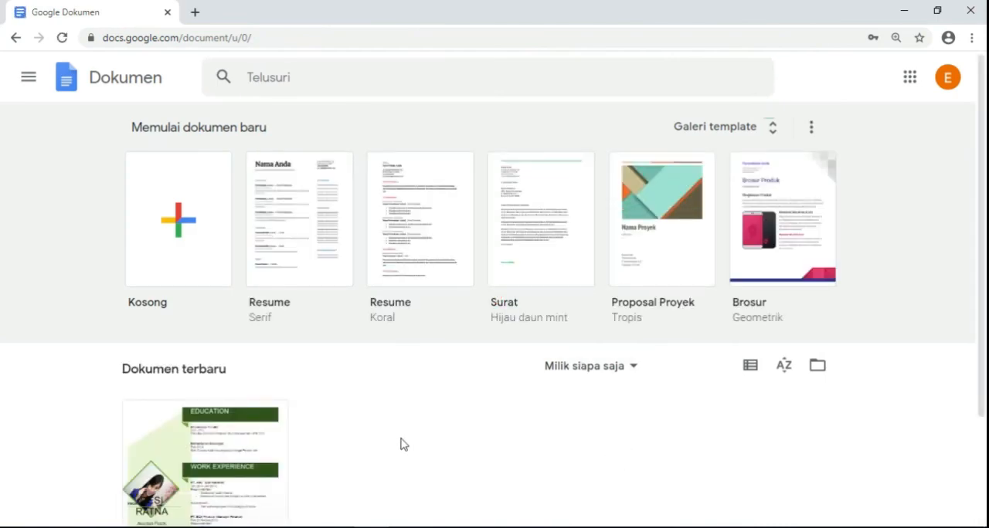
# - Filter the recent documents list to Milik saya and look through it
pyautogui.scroll(-2, 400, 444)
pyautogui.scroll(2, 399, 441)
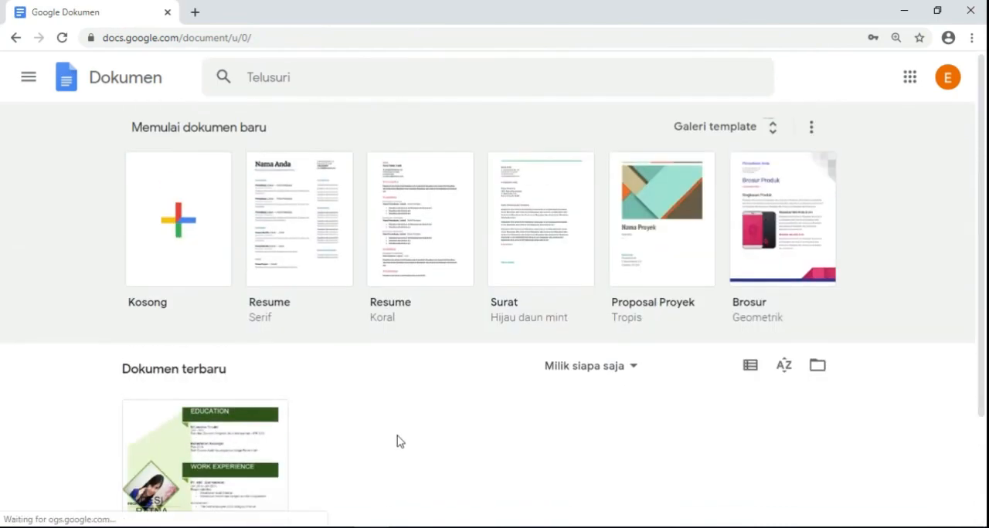
pyautogui.click(634, 374)
pyautogui.click(599, 423)
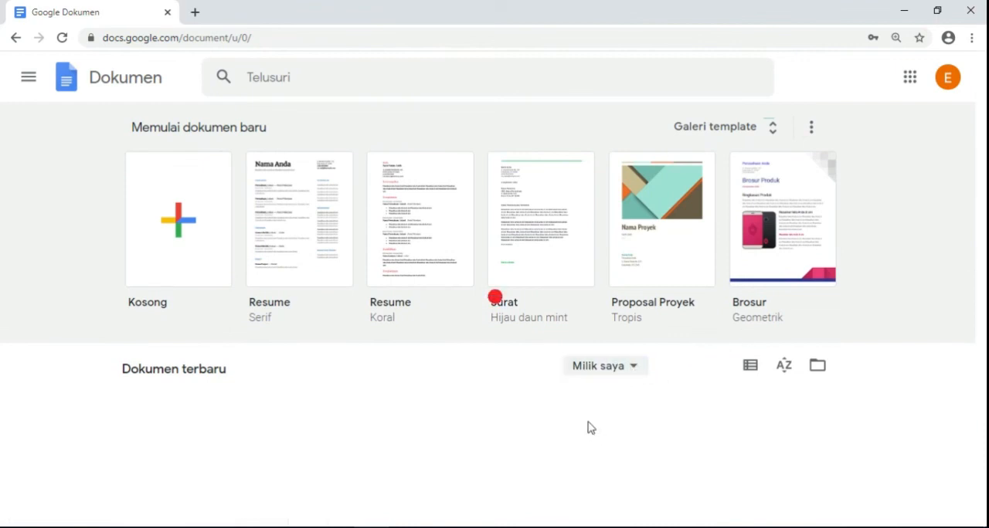
pyautogui.scroll(-2, 397, 424)
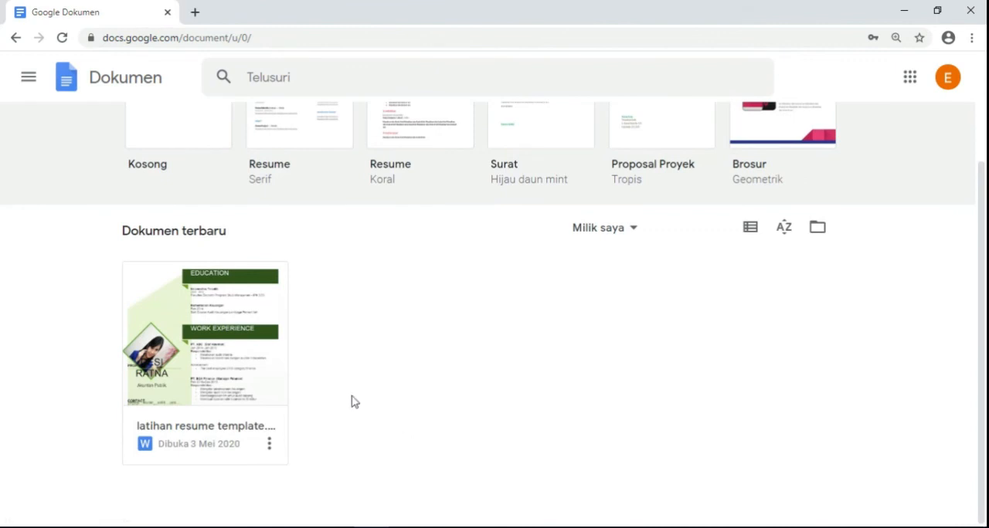
pyautogui.scroll(2, 340, 394)
# - Switch to Google Forms and open the recent Formulir Biodata Sobat Ambyar Jabotabek form for editing
pyautogui.click(28, 78)
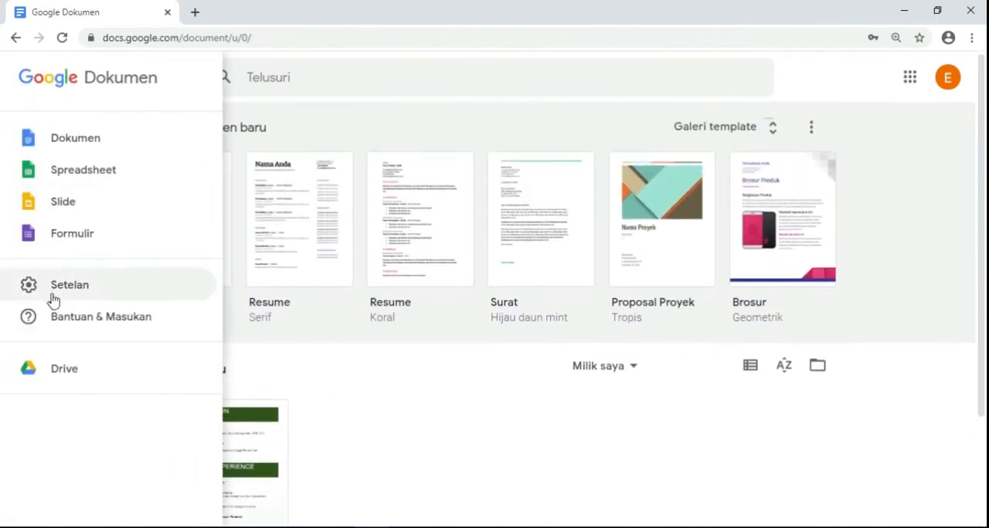
pyautogui.click(73, 237)
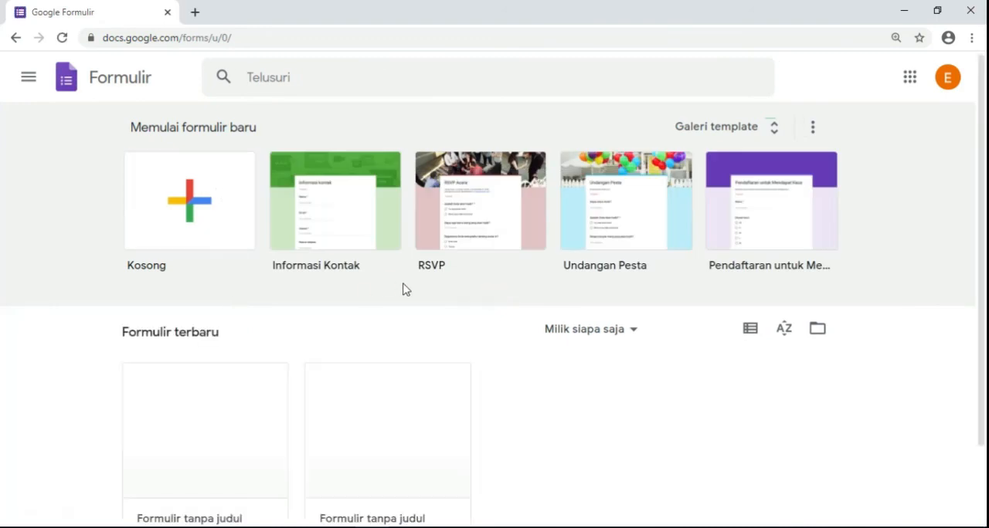
pyautogui.scroll(-1, 430, 391)
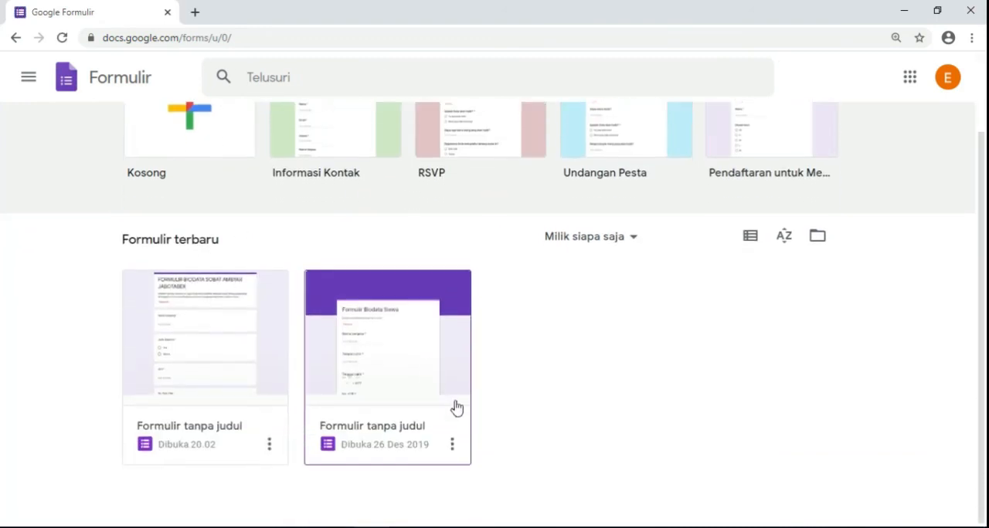
pyautogui.click(199, 344)
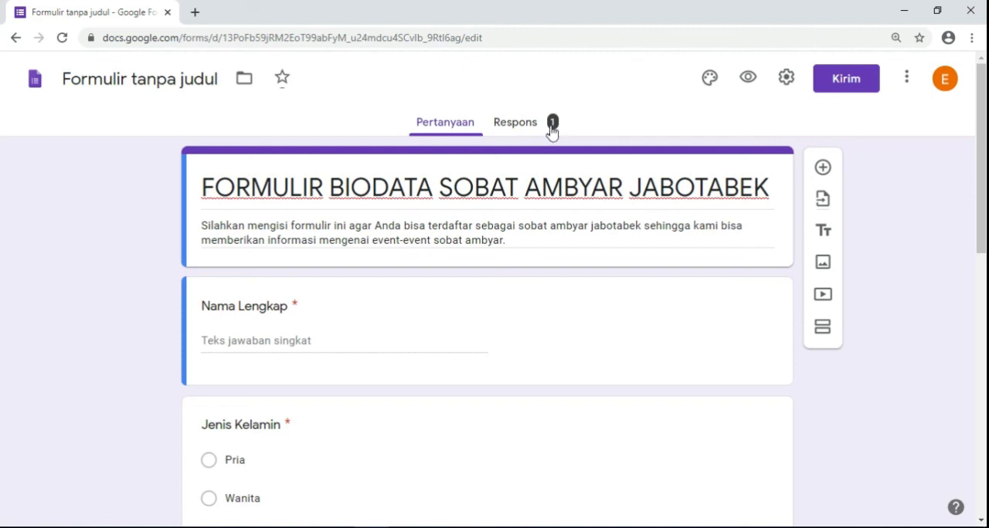
# - Examine the summary of the form's responses, from Nama Lengkap and the Jenis Kelamin chart to the contact details
pyautogui.click(522, 127)
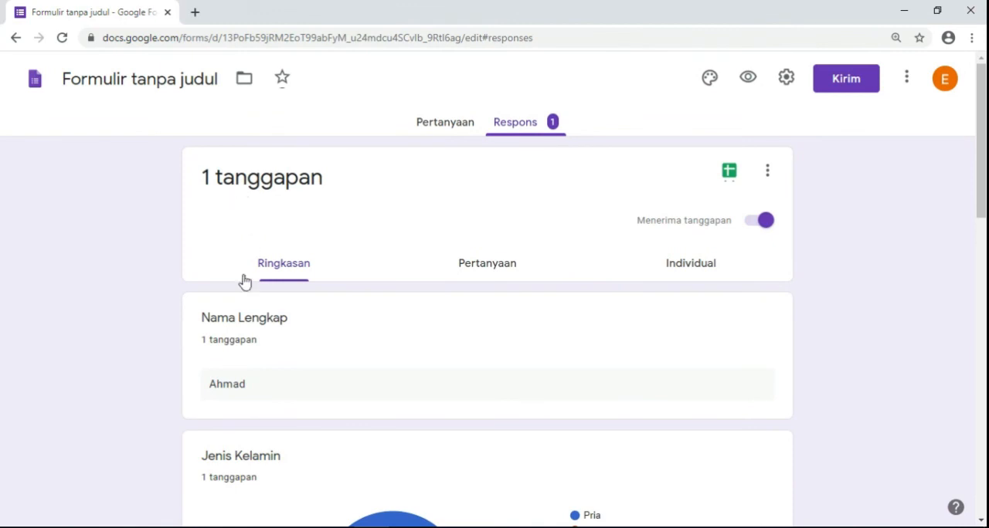
pyautogui.scroll(-2, 300, 302)
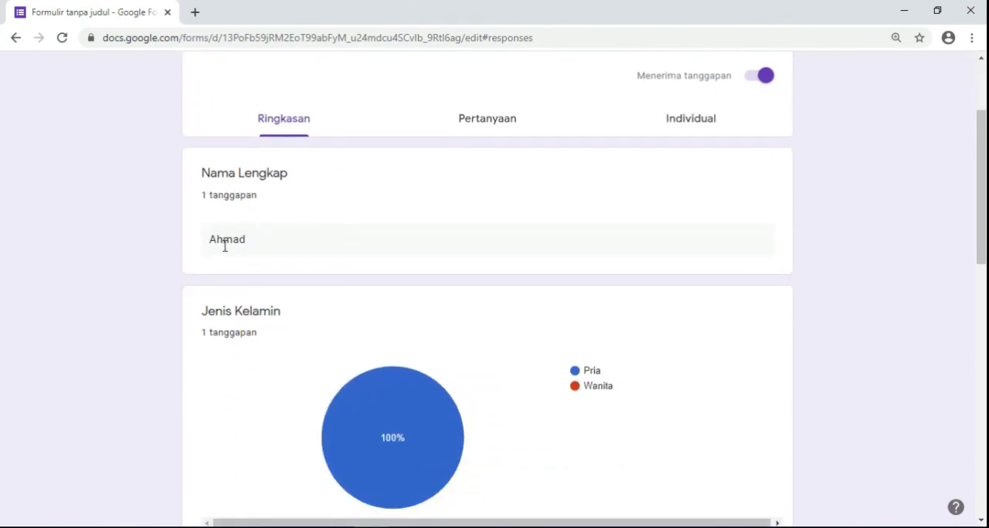
pyautogui.scroll(-2, 224, 247)
pyautogui.scroll(-4, 397, 289)
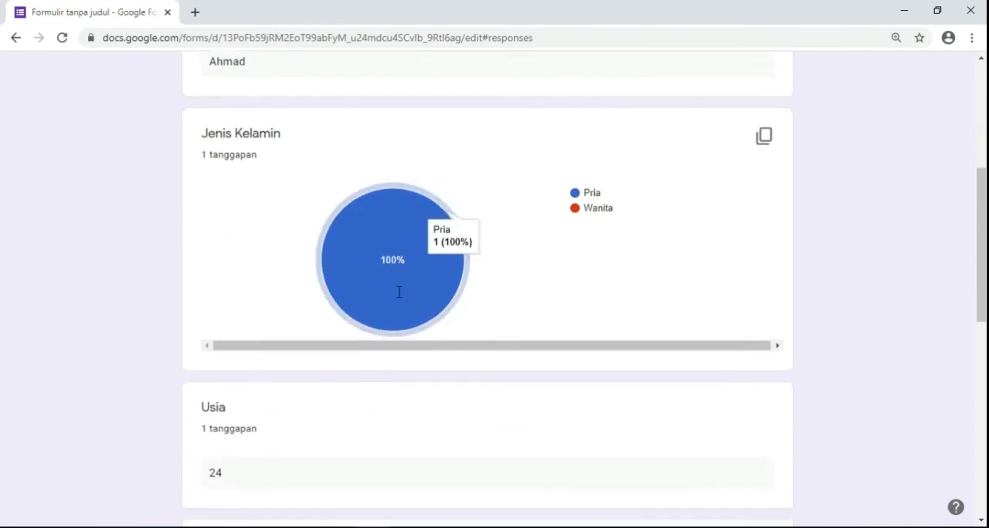
pyautogui.scroll(-5, 243, 285)
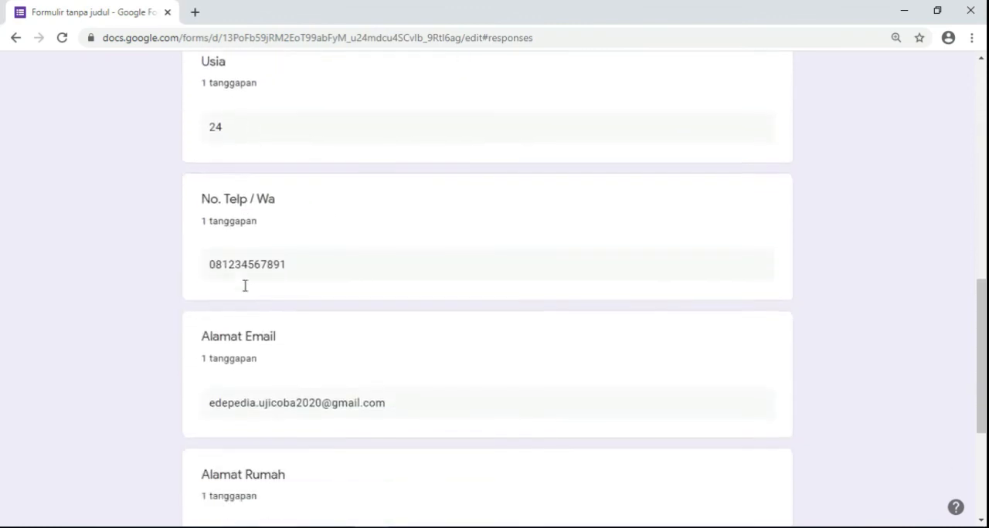
pyautogui.scroll(12, 378, 369)
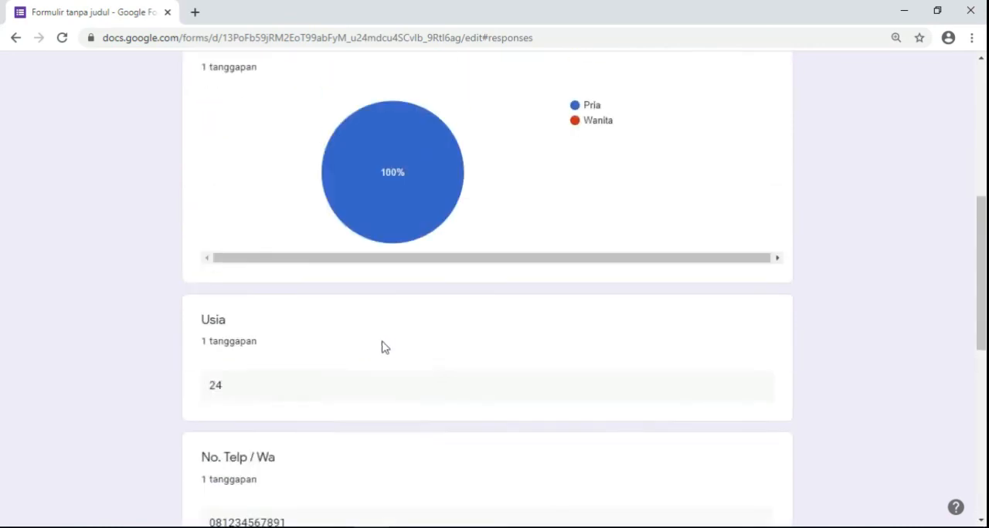
pyautogui.scroll(-3, 386, 346)
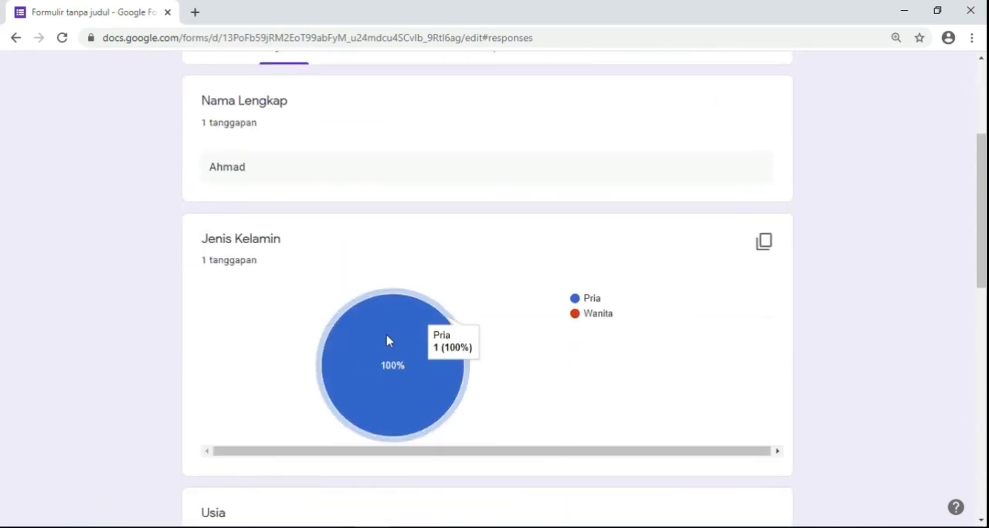
pyautogui.scroll(3, 388, 341)
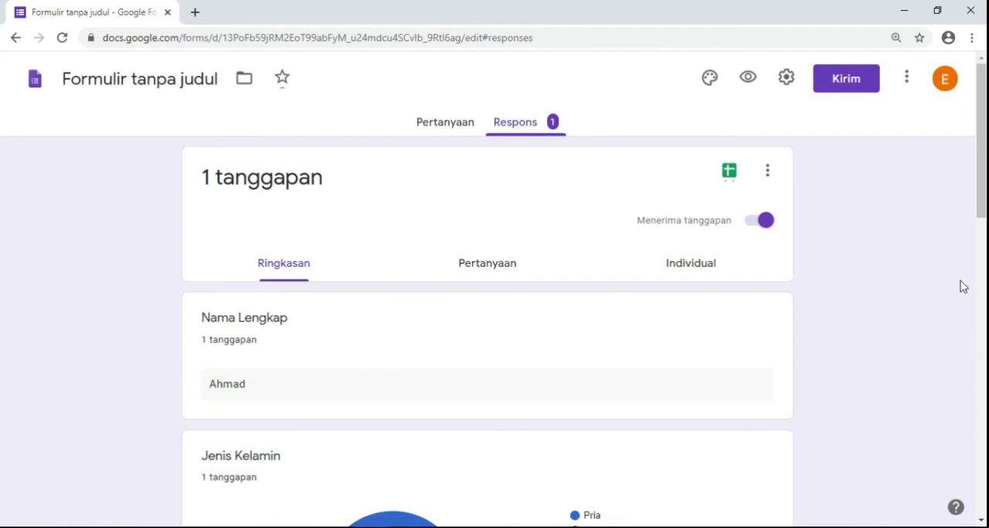
pyautogui.moveTo(978, 214)
pyautogui.mouseDown()
pyautogui.moveTo(983, 488)
pyautogui.moveTo(982, 218)
pyautogui.mouseUp()
# - Create a spreadsheet of the form's responses and inspect the recorded answer row, including the Nama Lengkap cell
pyautogui.click(727, 174)
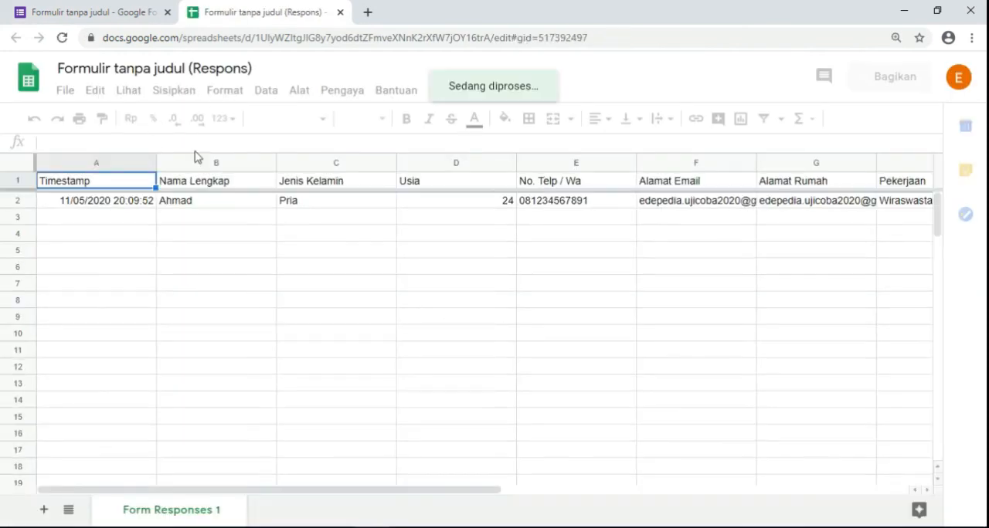
pyautogui.click(340, 269)
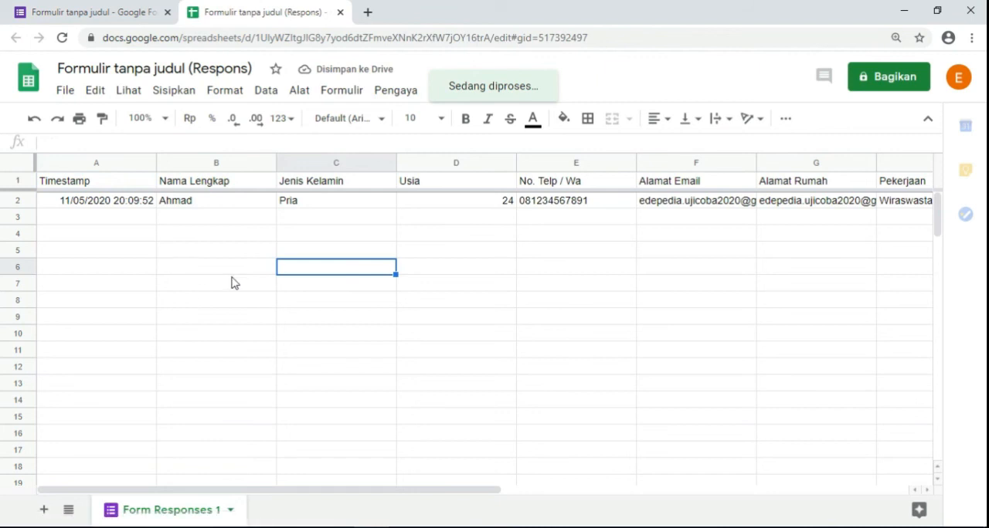
pyautogui.moveTo(342, 490); pyautogui.dragTo(332, 471)
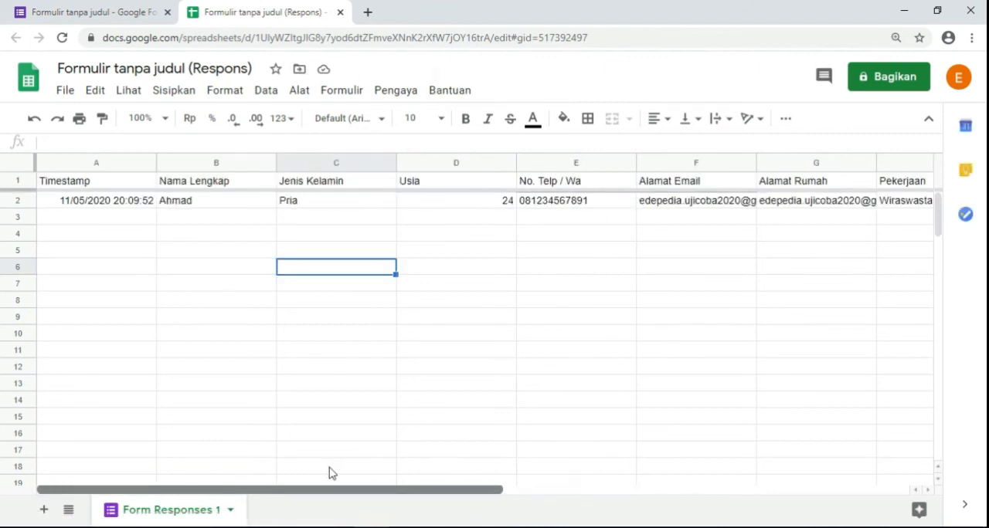
pyautogui.click(226, 202)
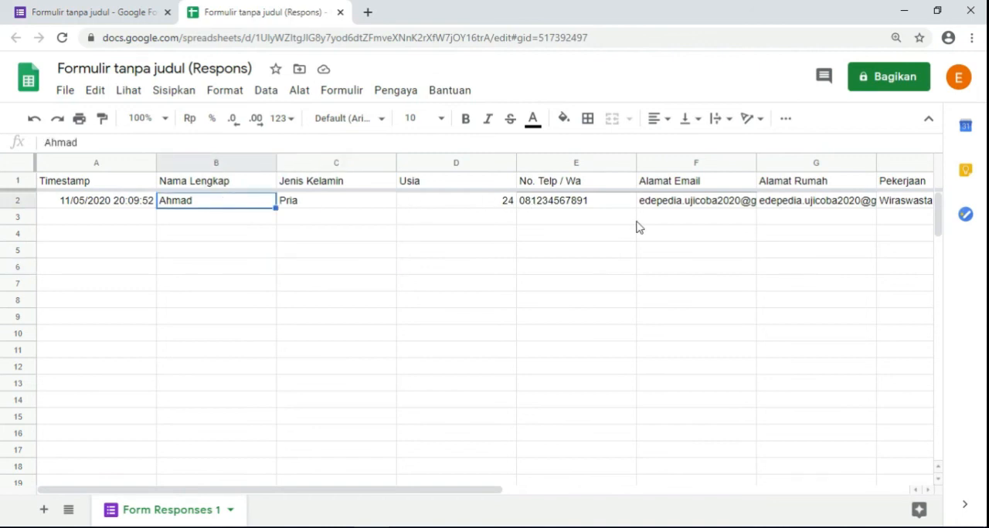
pyautogui.moveTo(358, 494); pyautogui.dragTo(289, 479)
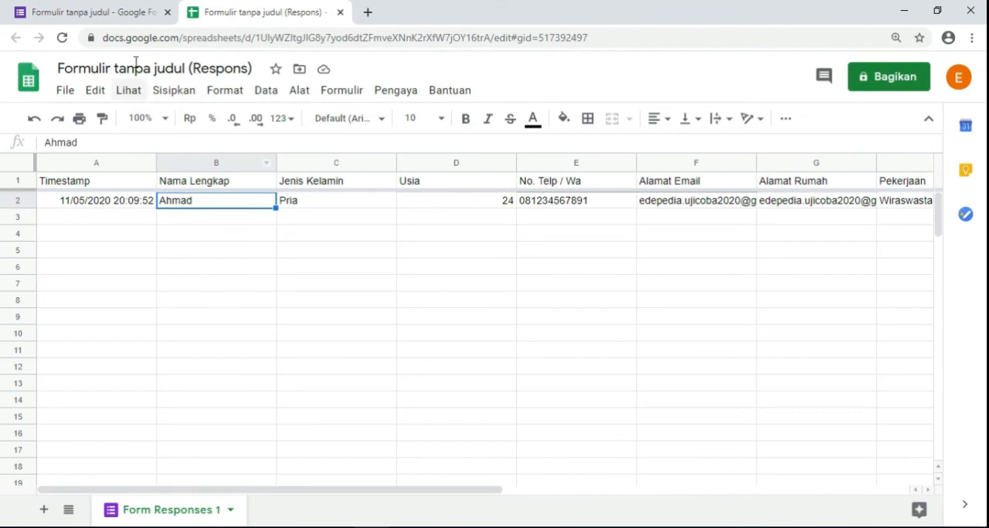
# - Compare the form's questions and response summary with the answers recorded in the responses spreadsheet
pyautogui.click(108, 11)
pyautogui.scroll(-3, 280, 280)
pyautogui.scroll(3, 282, 281)
pyautogui.scroll(-1, 280, 282)
pyautogui.scroll(-3, 280, 281)
pyautogui.scroll(4, 280, 278)
pyautogui.click(445, 120)
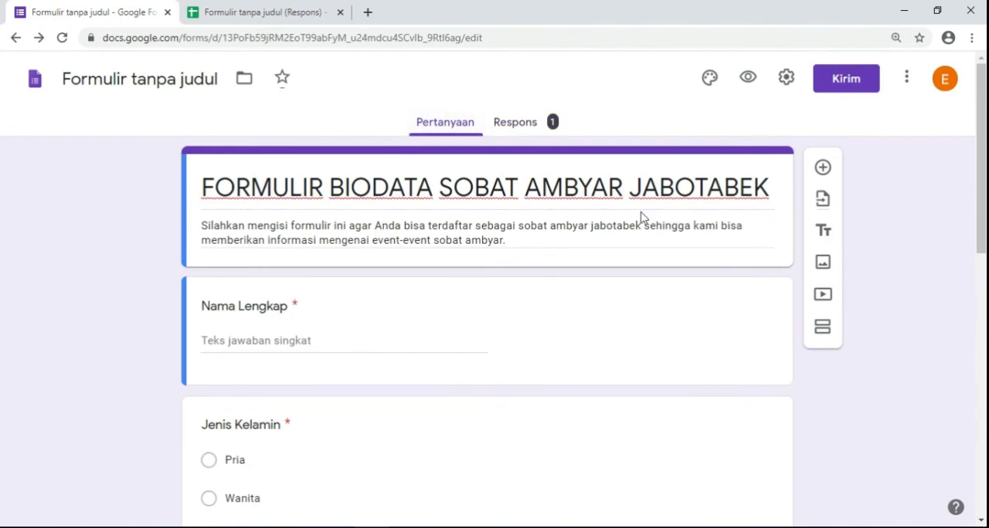
pyautogui.click(529, 126)
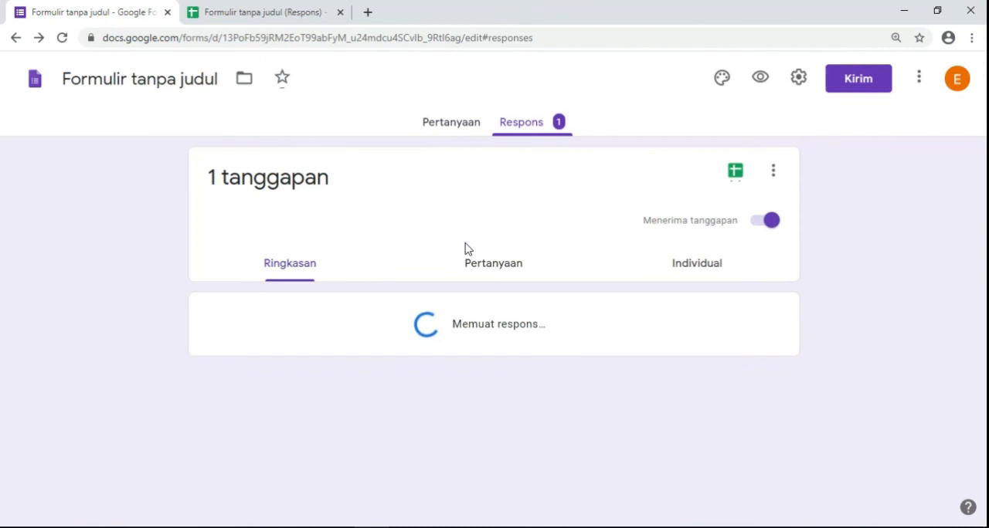
pyautogui.click(280, 12)
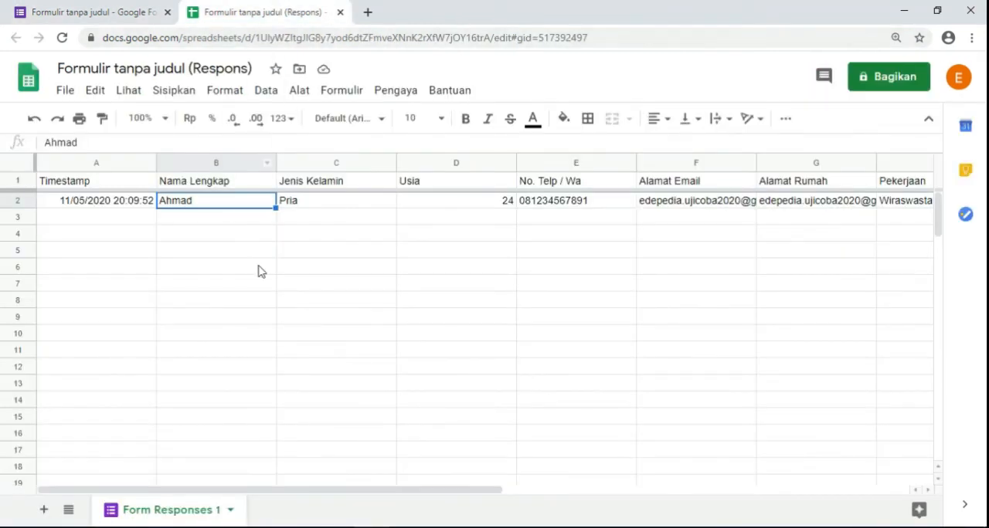
pyautogui.click(101, 20)
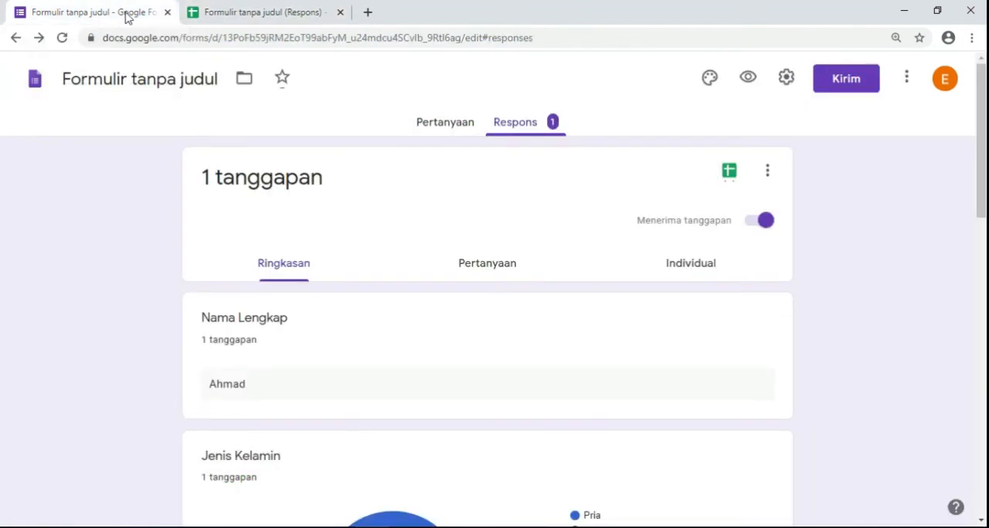